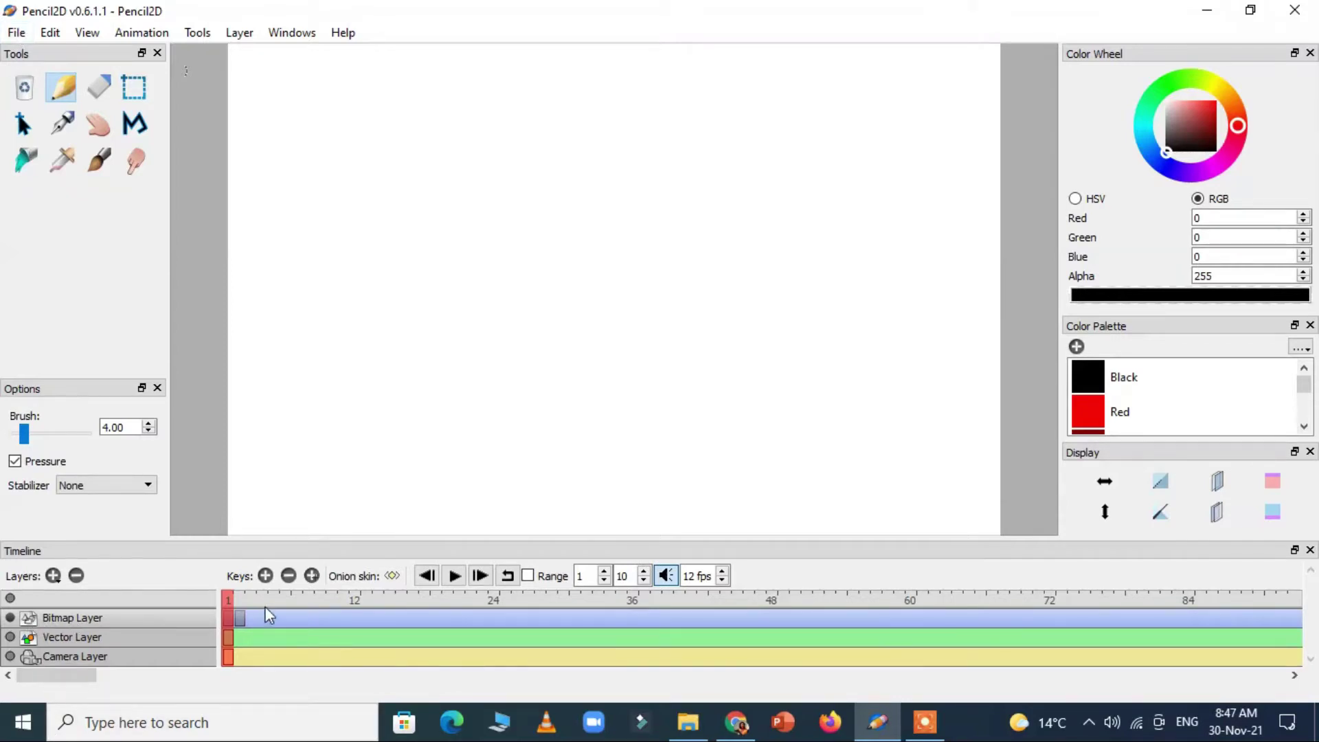
On frame 2, draw a rectangular selection around the butterfly, redoing it until it fits.
click(242, 594)
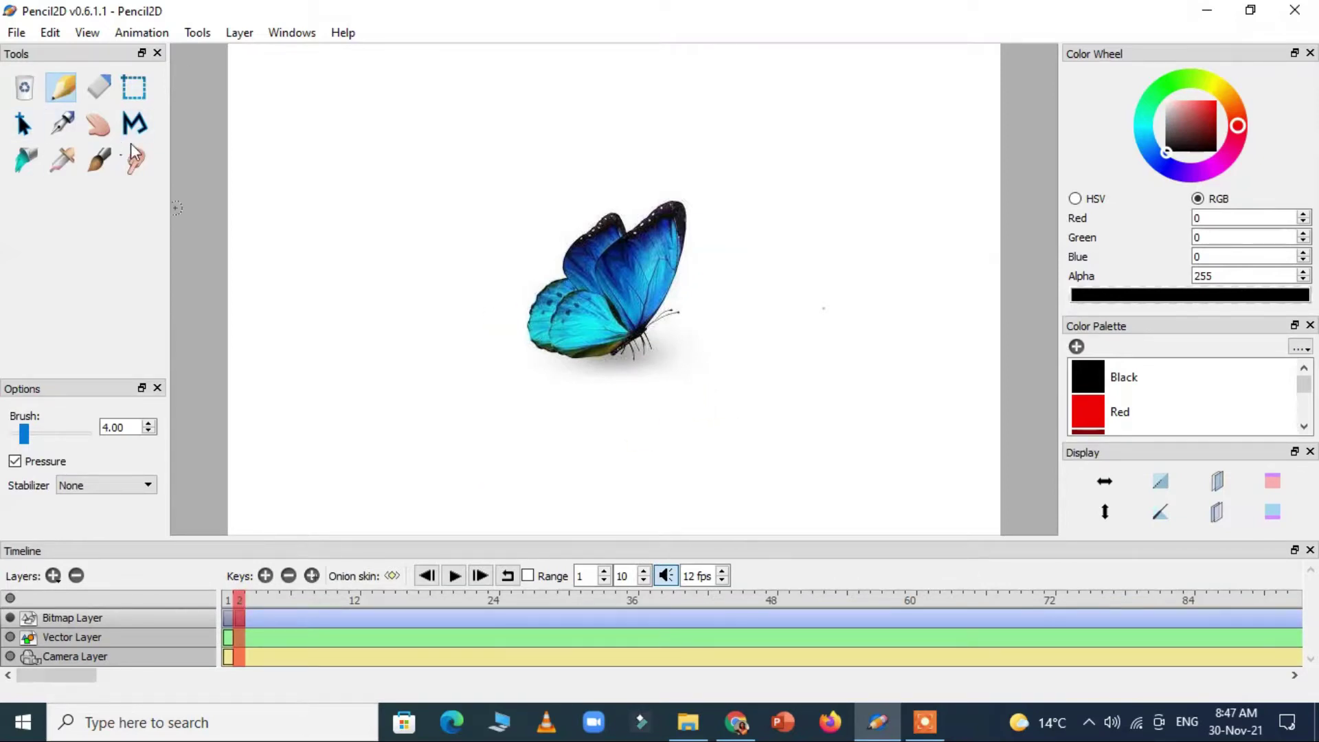
click(136, 89)
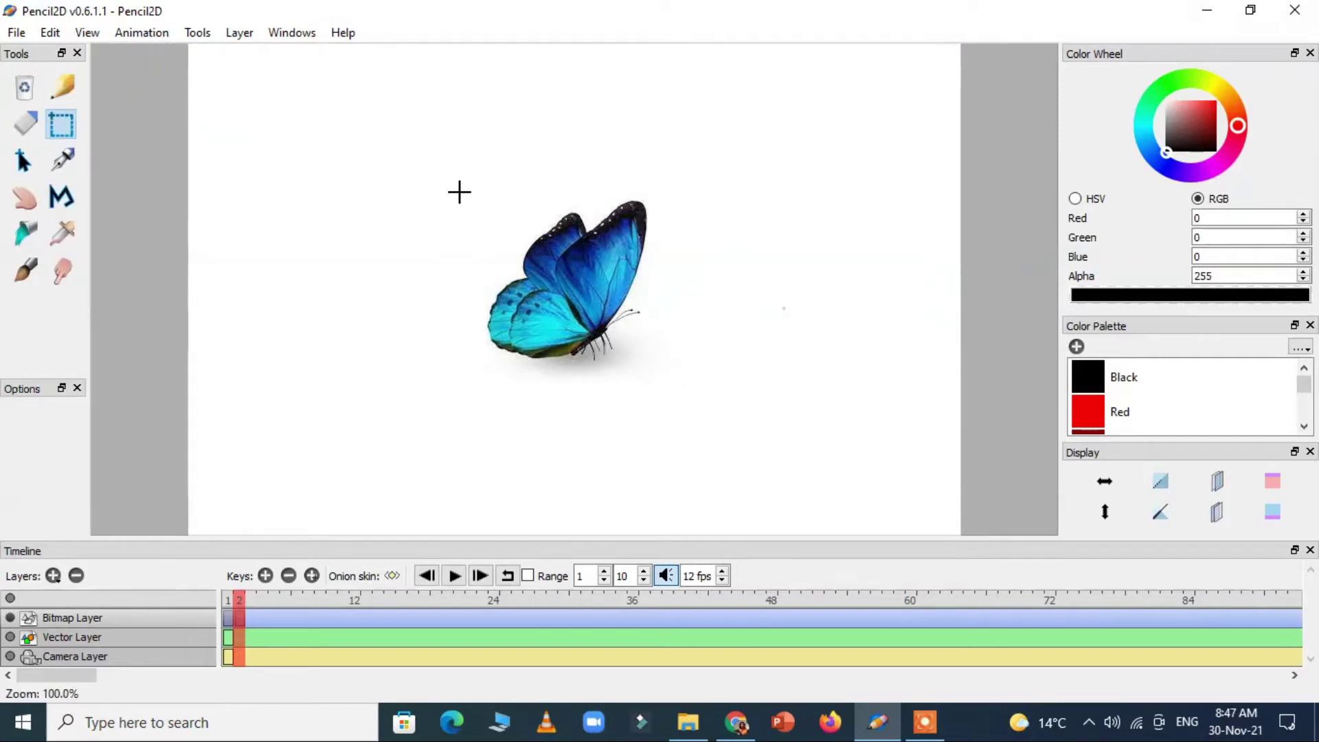
drag(460, 193, 654, 374)
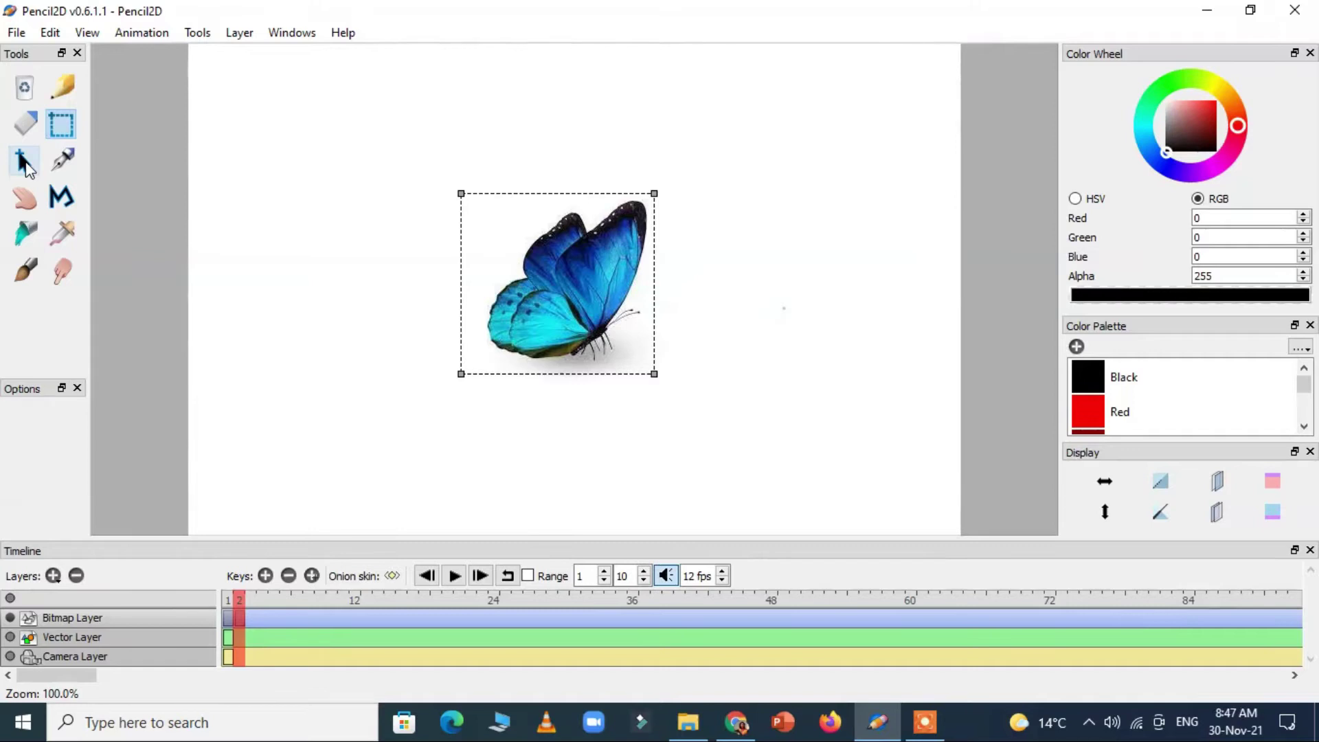
click(23, 160)
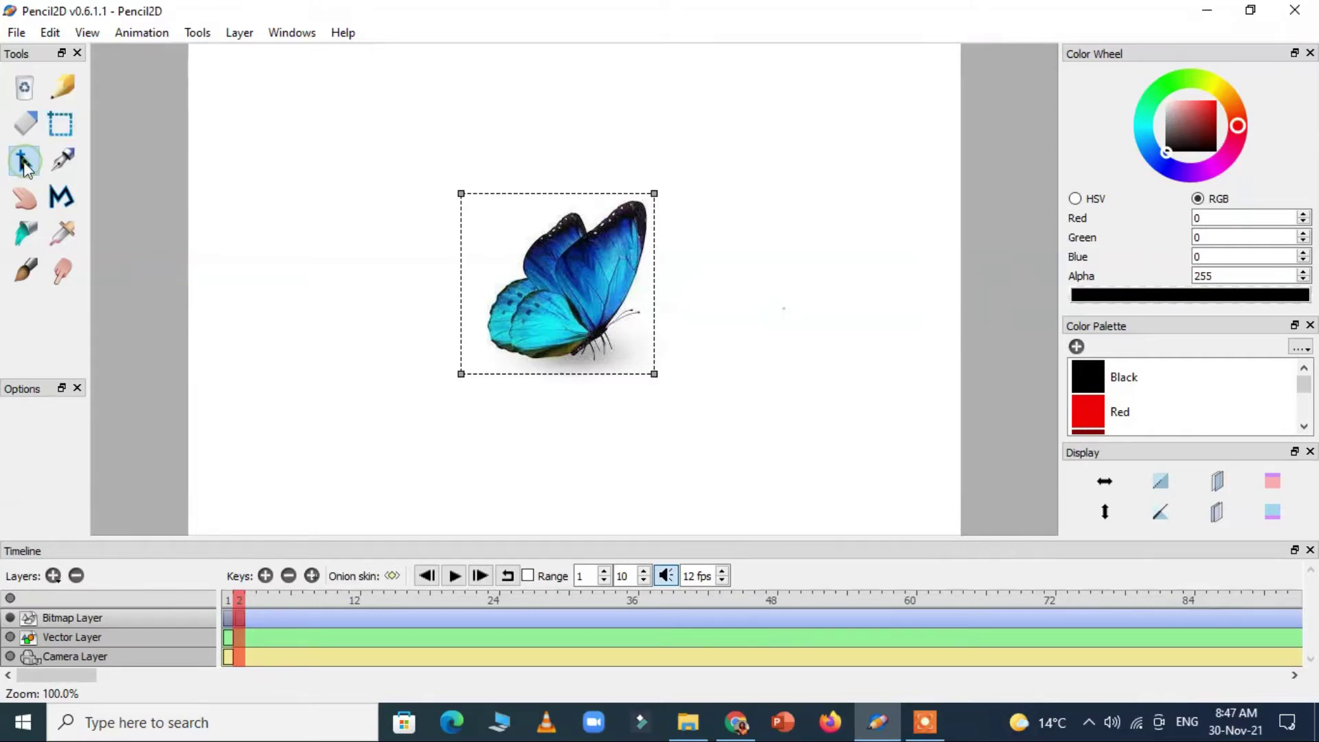
click(653, 197)
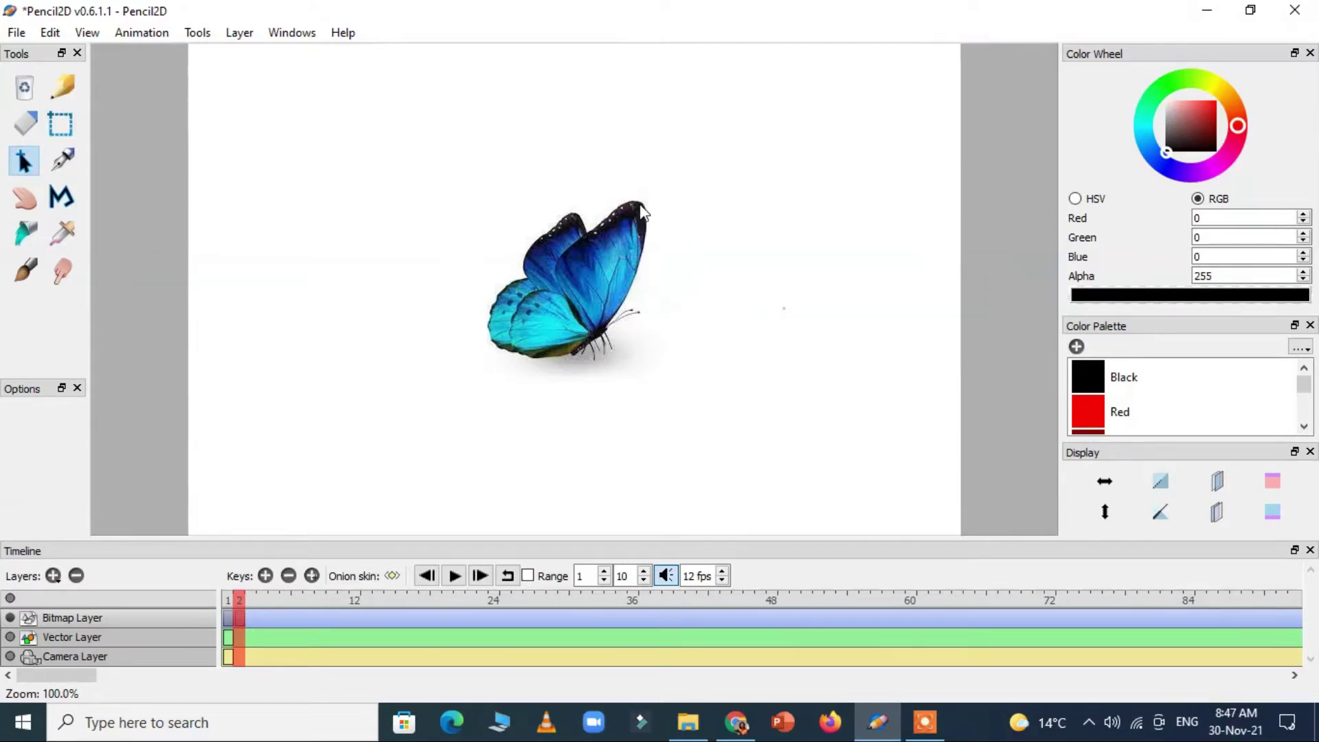
click(63, 127)
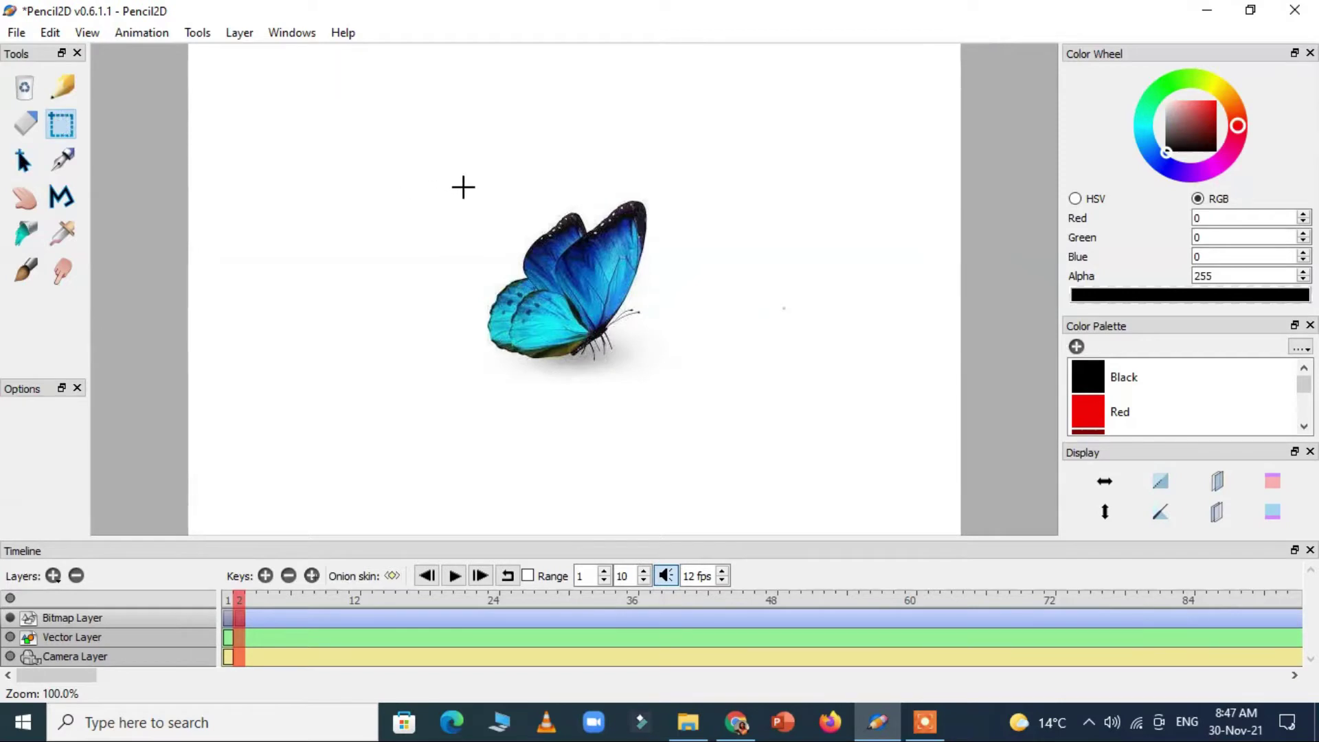
drag(466, 188, 661, 376)
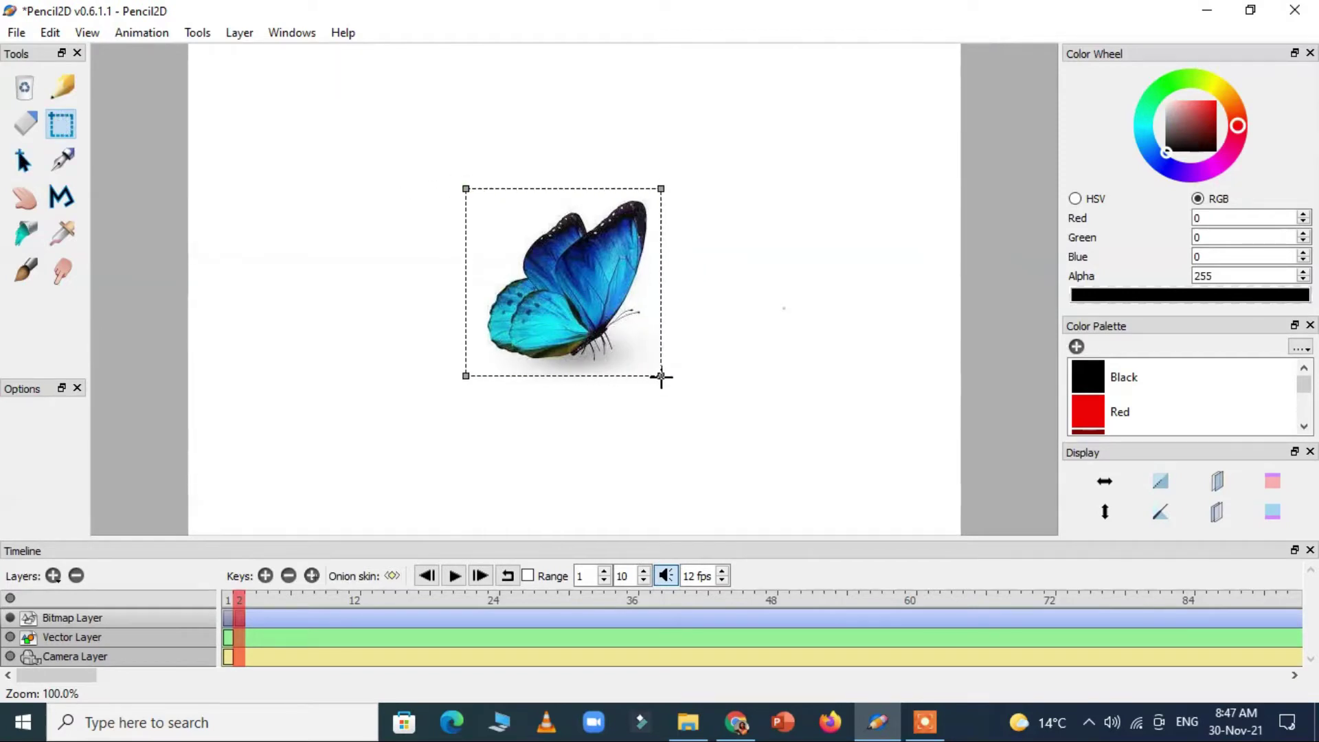
click(23, 161)
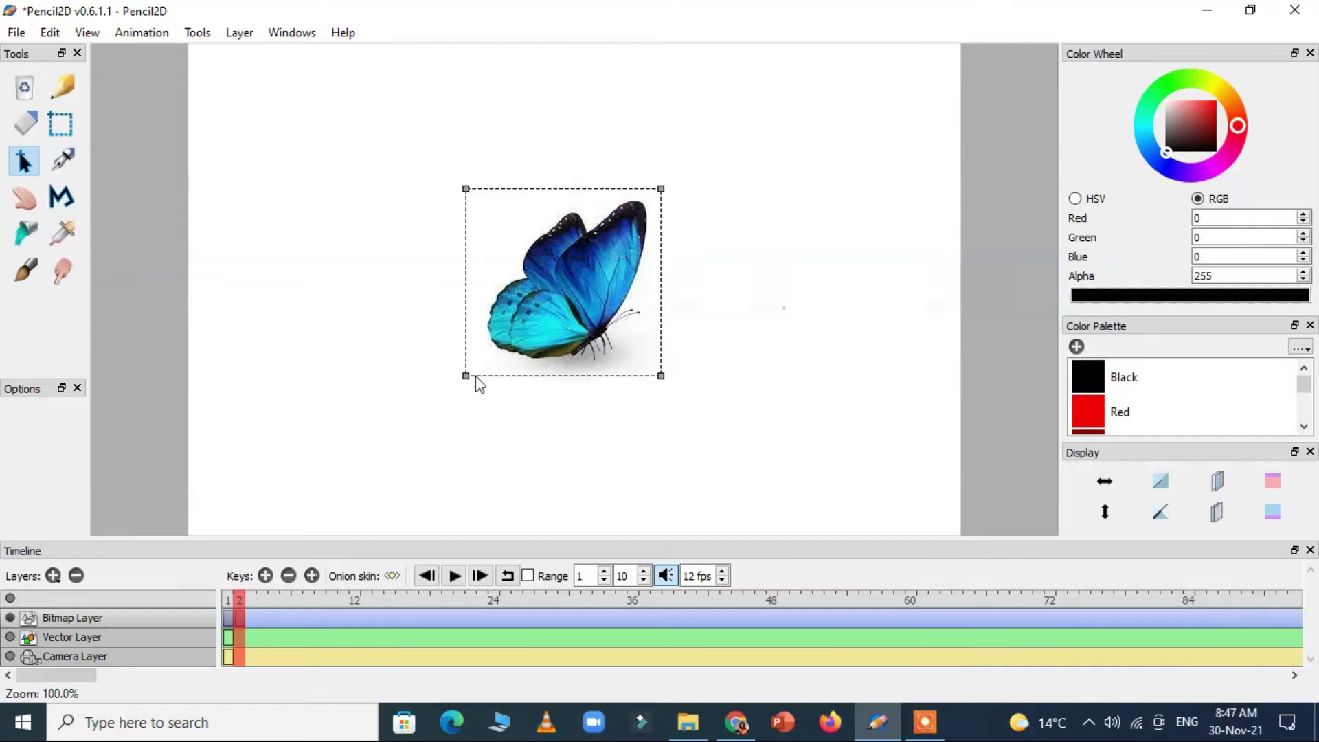
click(465, 380)
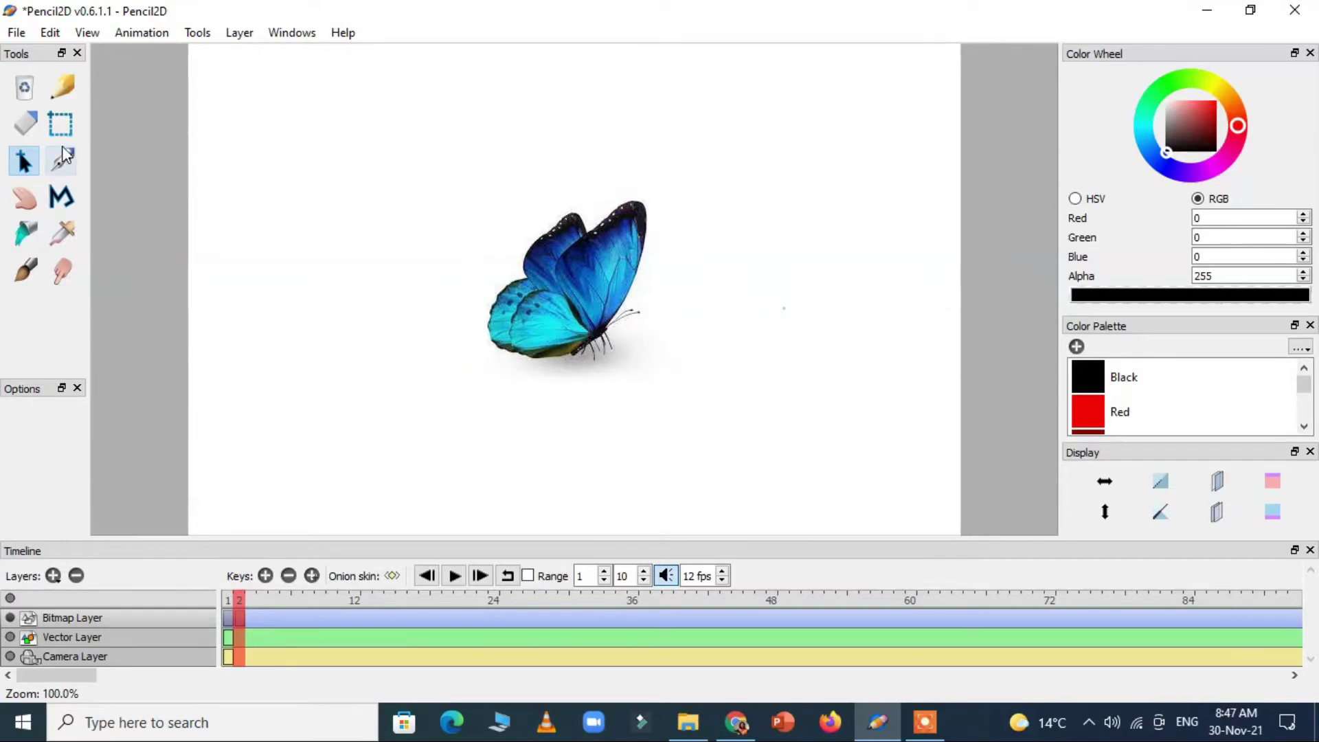
click(70, 122)
drag(452, 176, 667, 378)
Shrink the selected butterfly and move it to the canvas's upper-left corner.
click(24, 160)
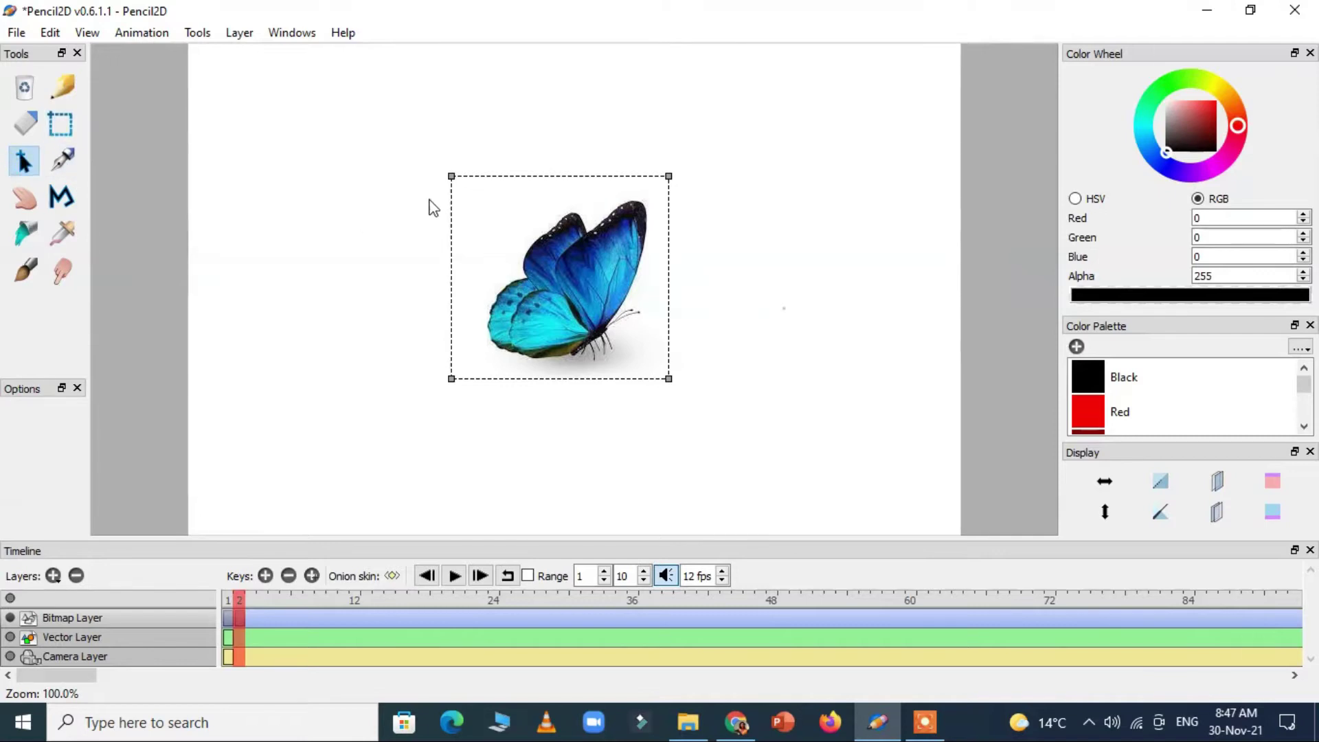
drag(454, 179, 518, 247)
drag(602, 313, 290, 128)
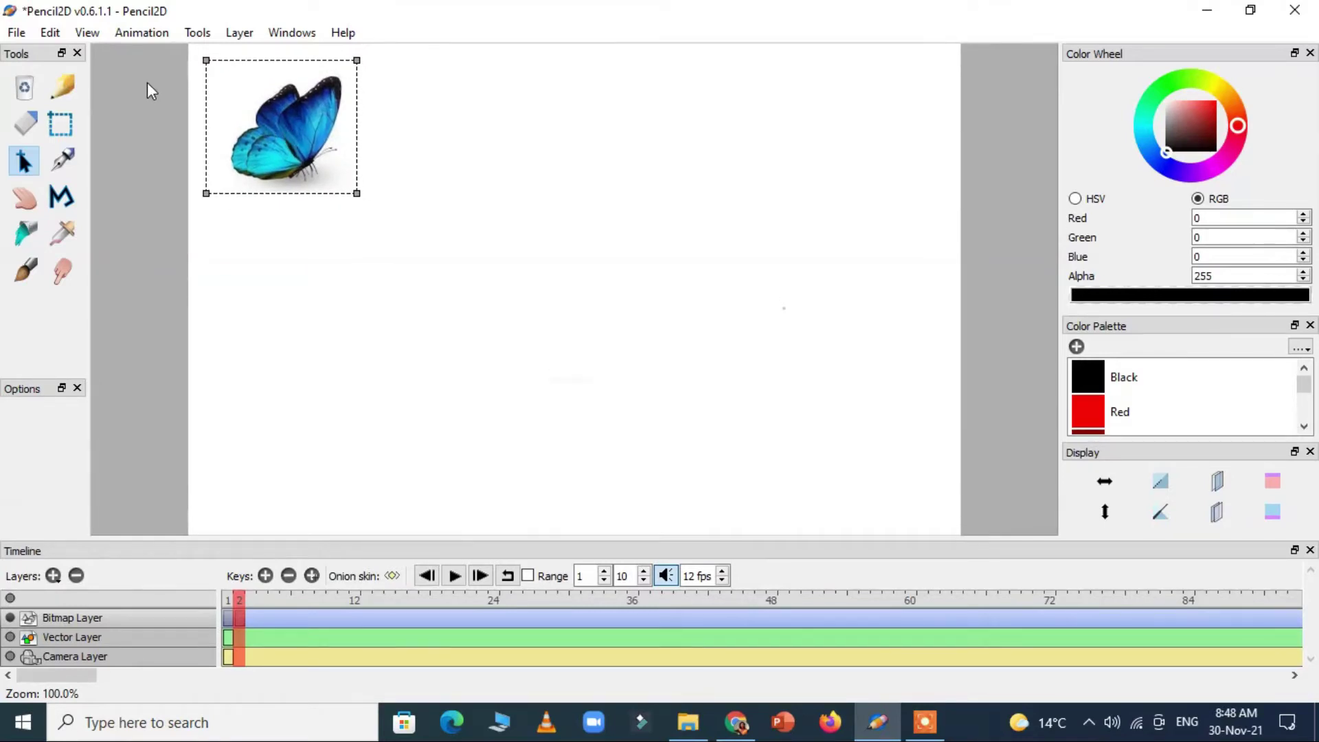
Add frame 3 and paste the butterfly there, shifted slightly right and down.
click(142, 31)
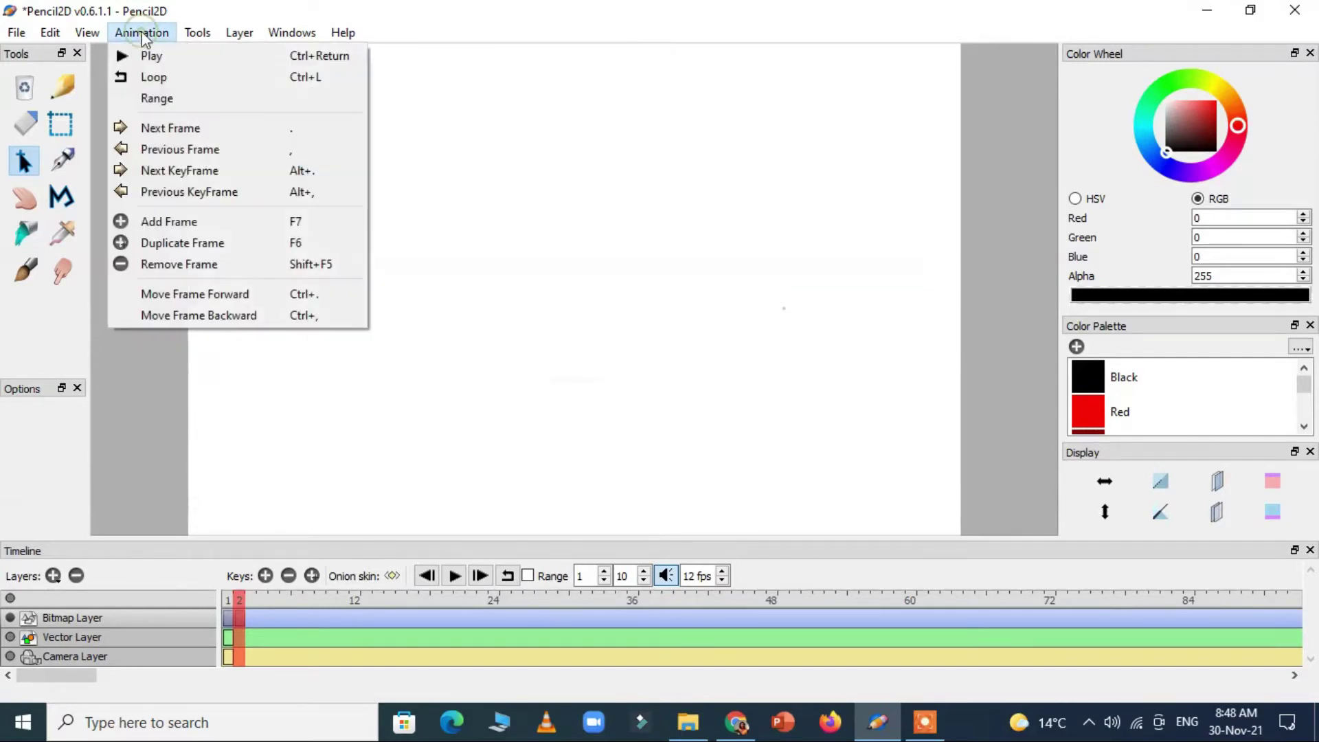
click(199, 223)
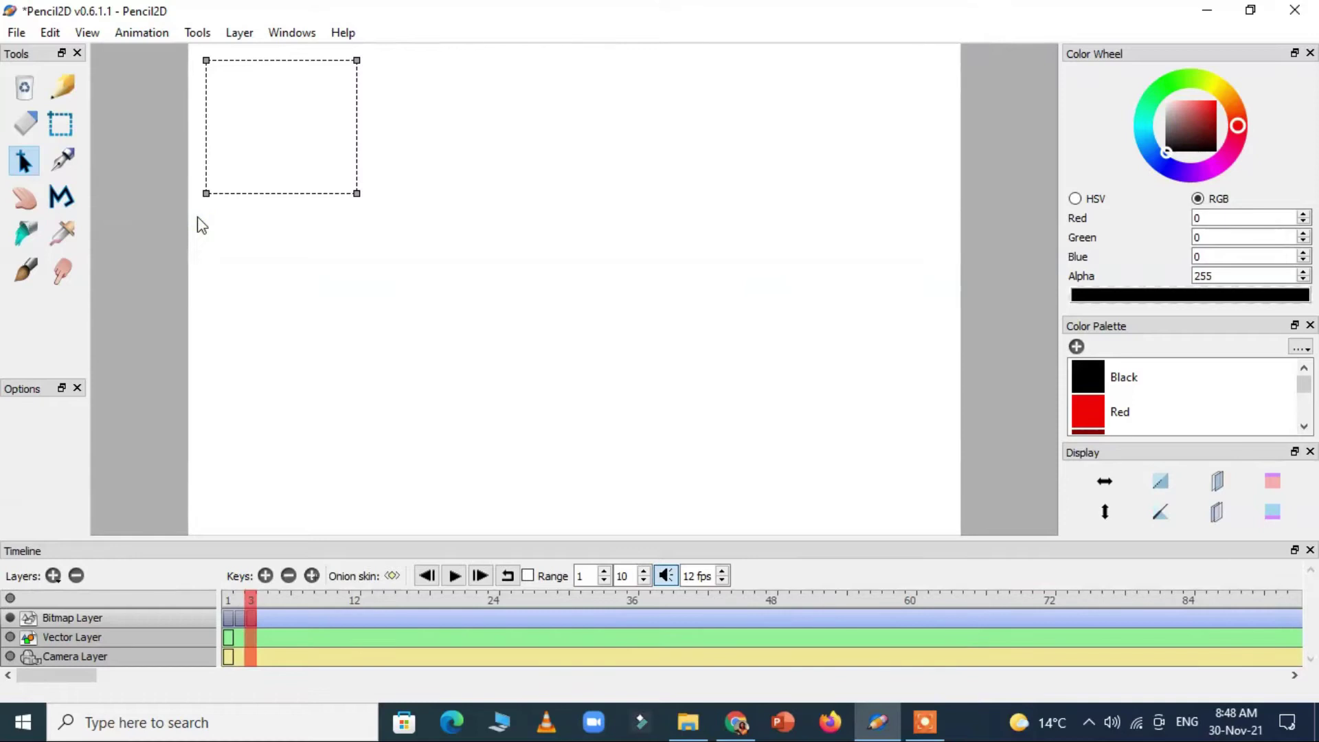
click(240, 602)
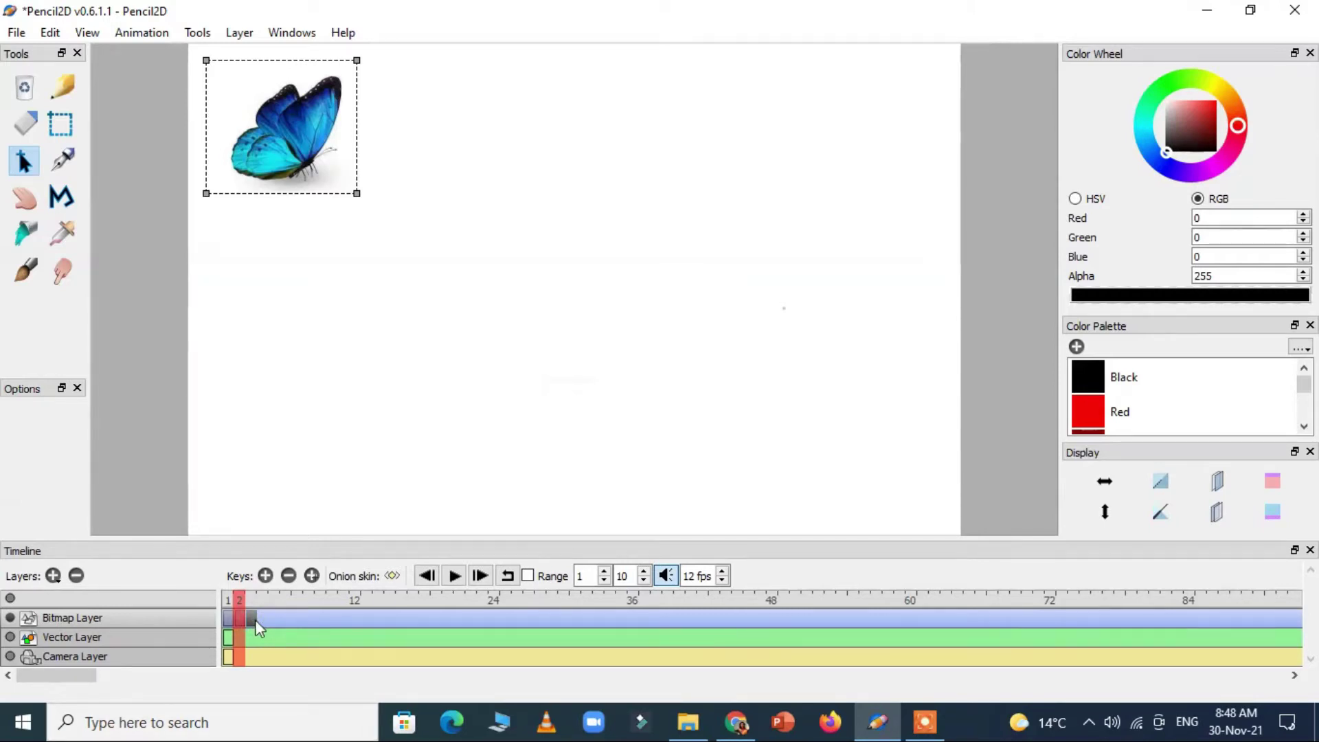
click(251, 599)
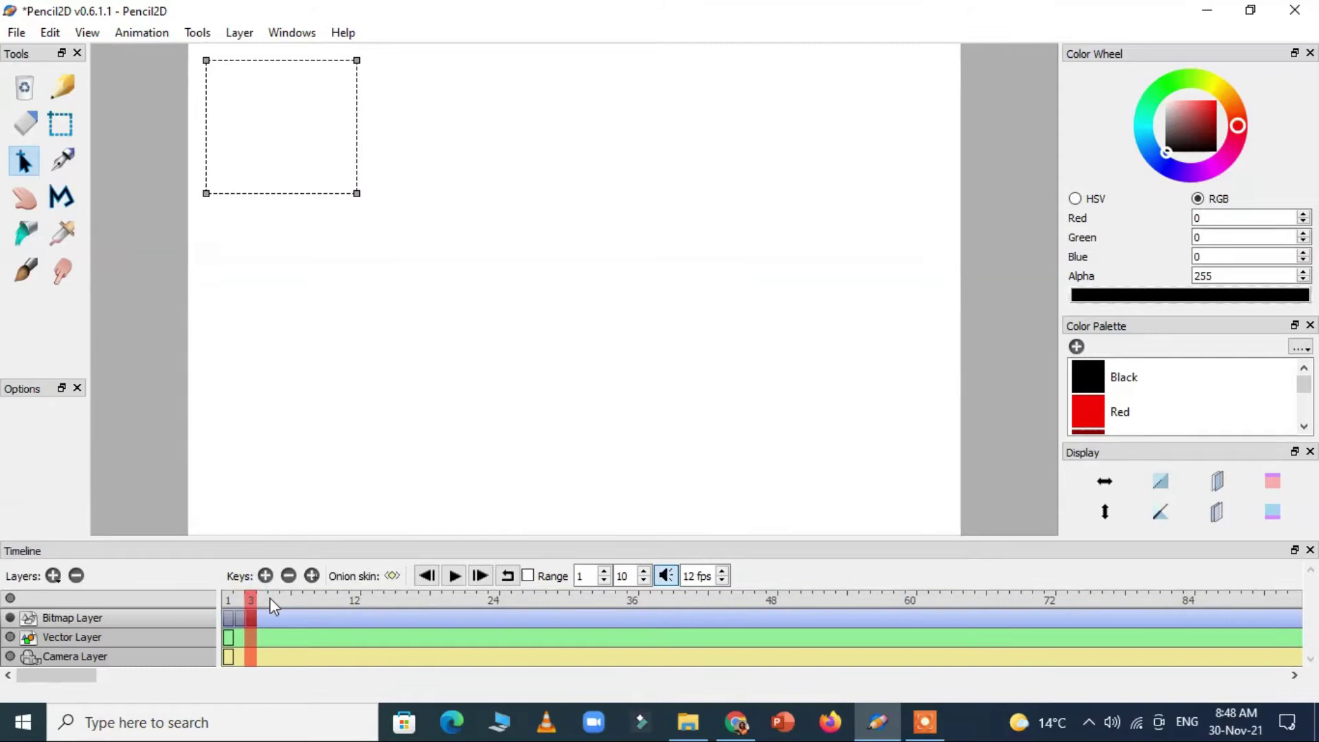
key(ctrl+v)
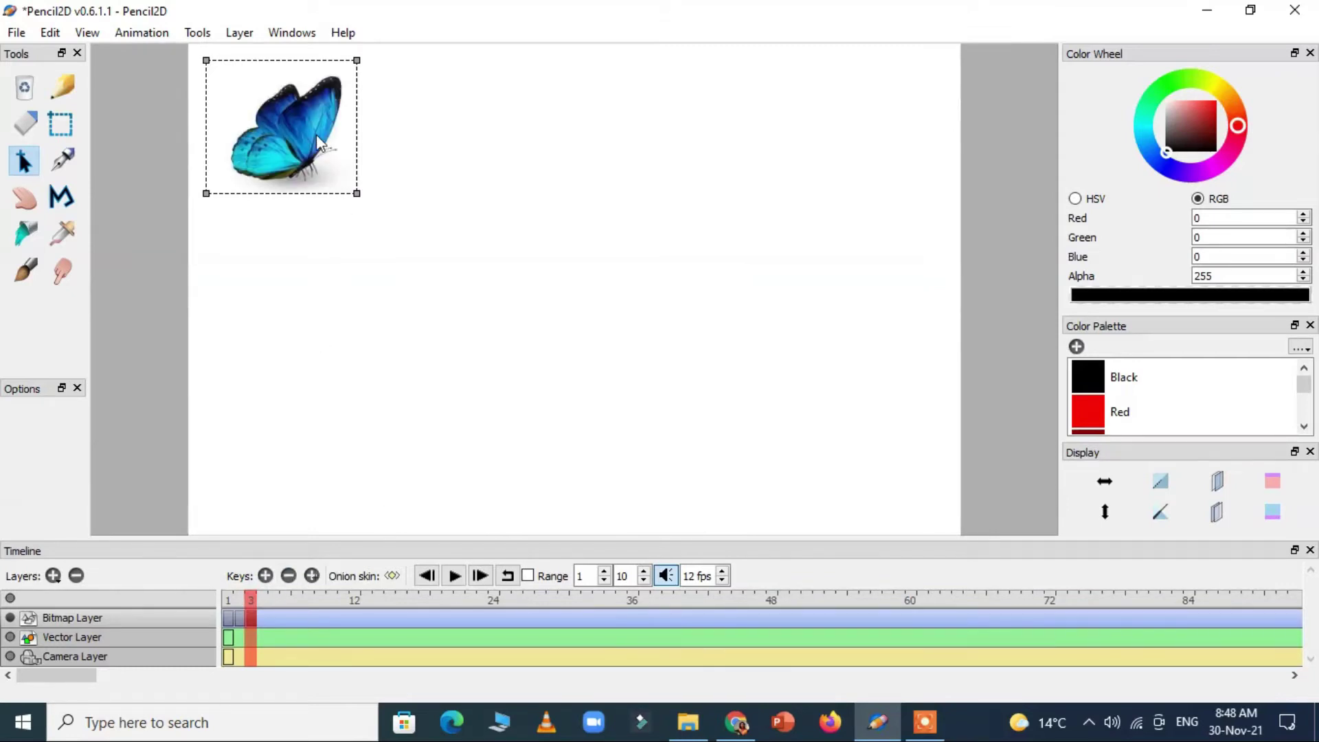
drag(315, 147, 369, 182)
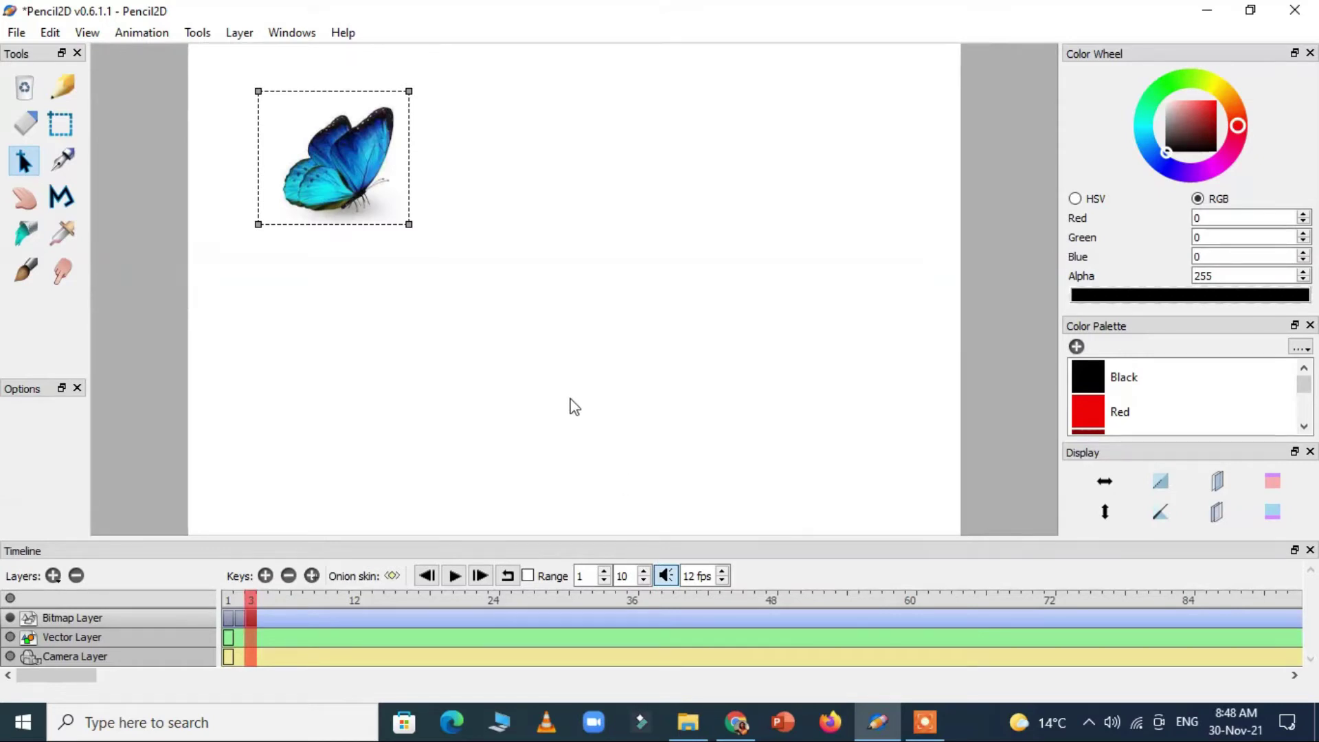
Add frame 4 with a pasted butterfly moved slightly right and down.
click(142, 33)
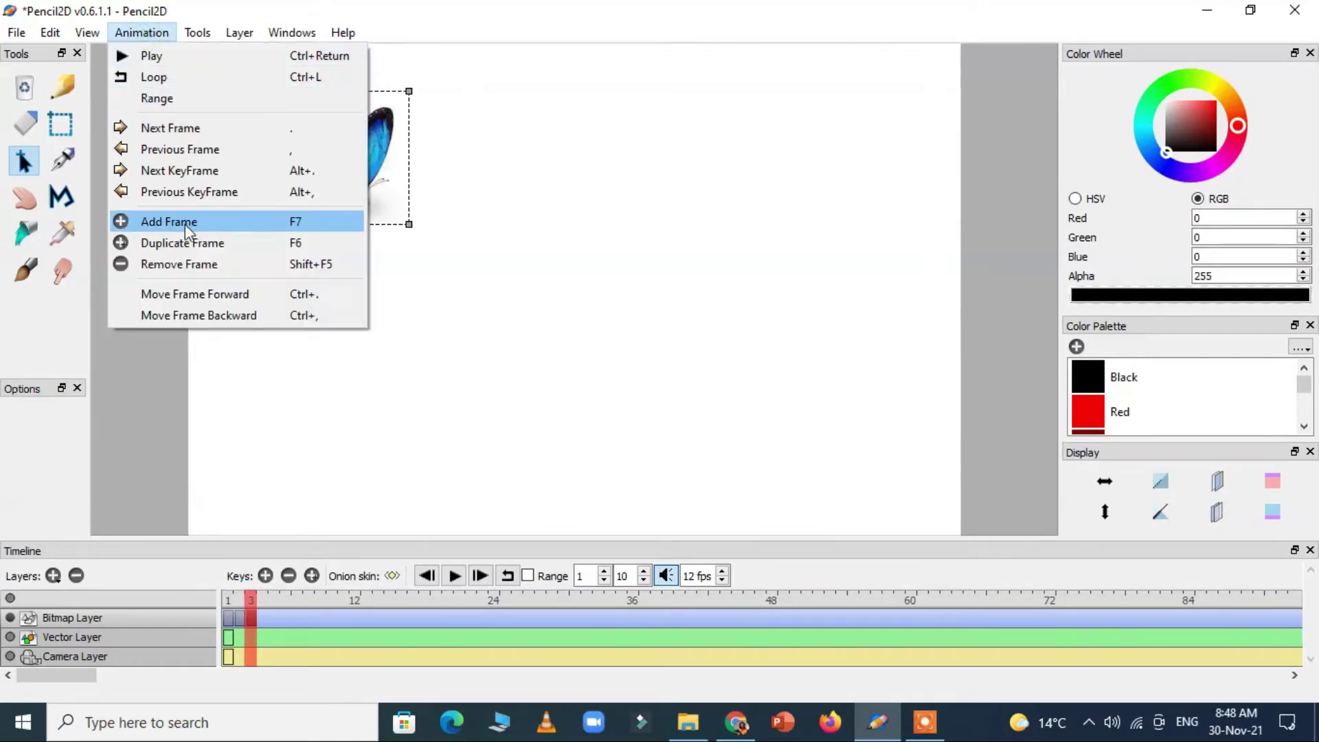
click(193, 207)
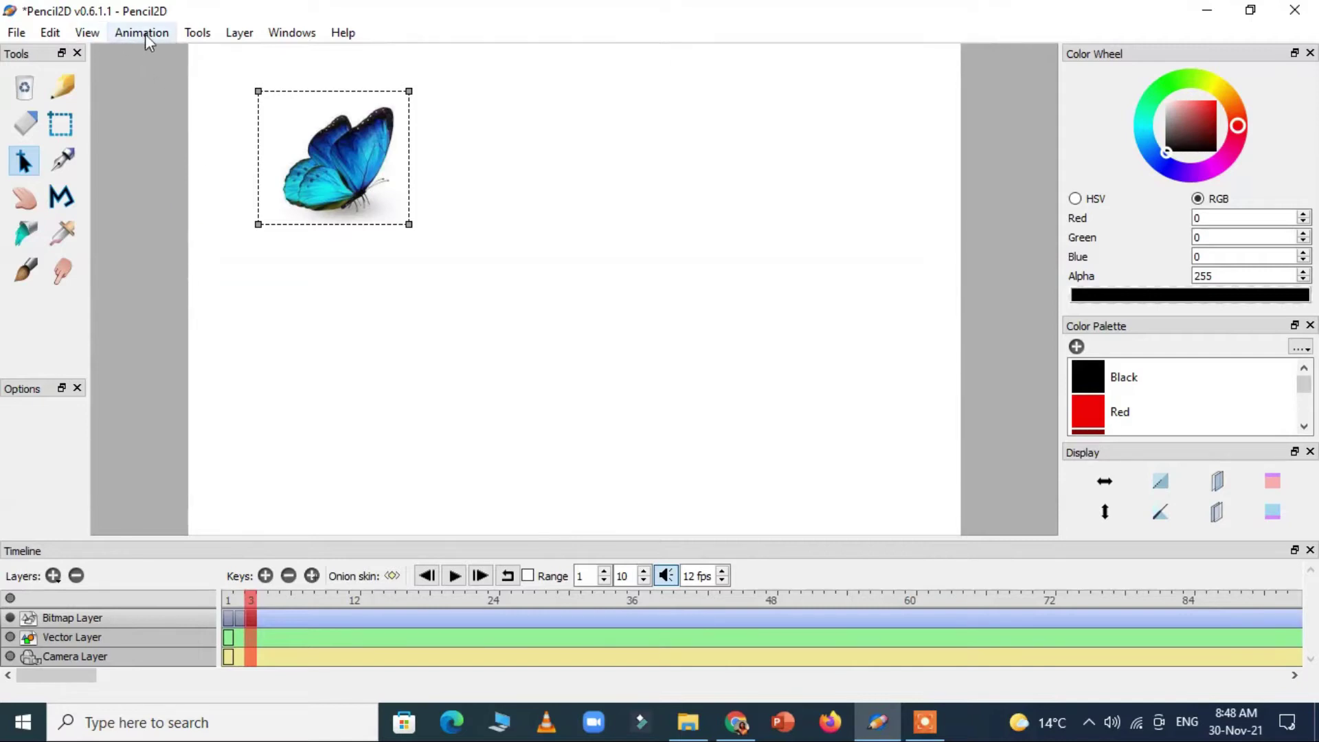
click(146, 34)
click(184, 221)
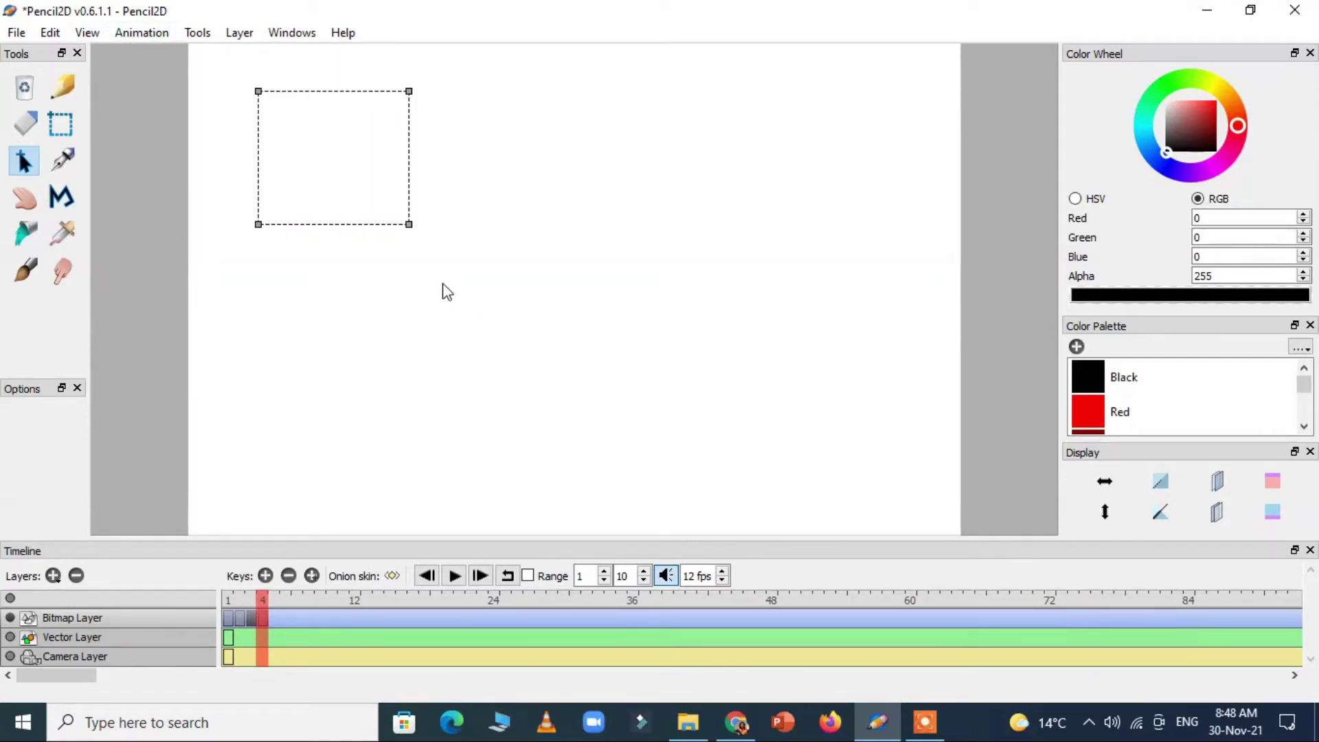
key(ctrl+v)
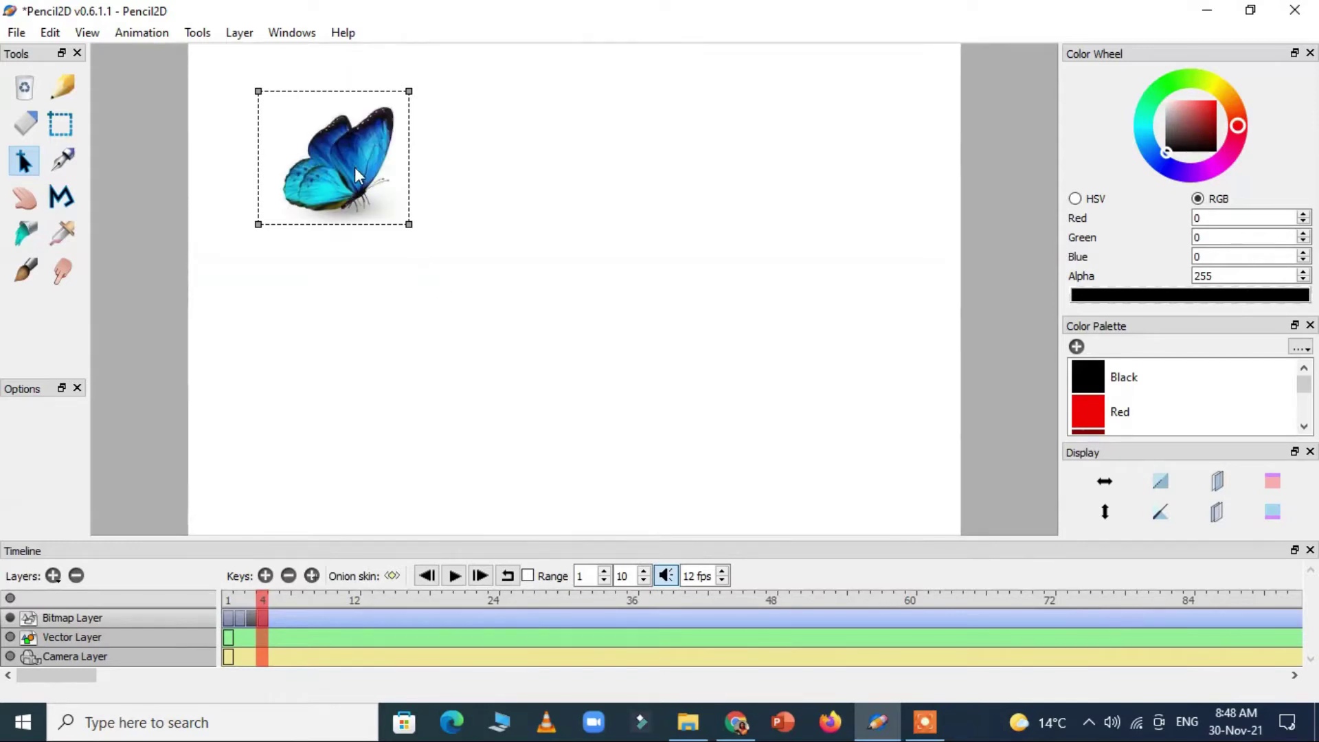
drag(355, 167, 414, 196)
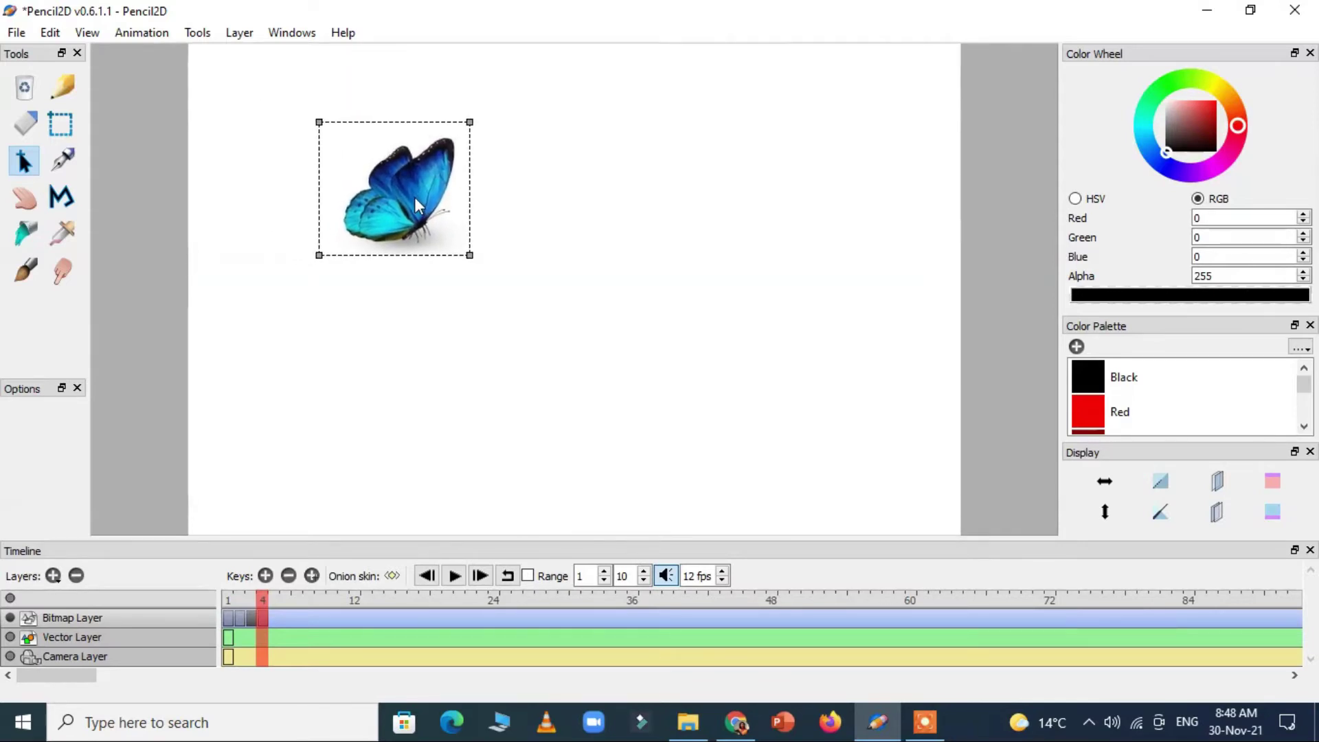
Add frame 5 with the butterfly pasted further right and down.
click(143, 32)
click(182, 224)
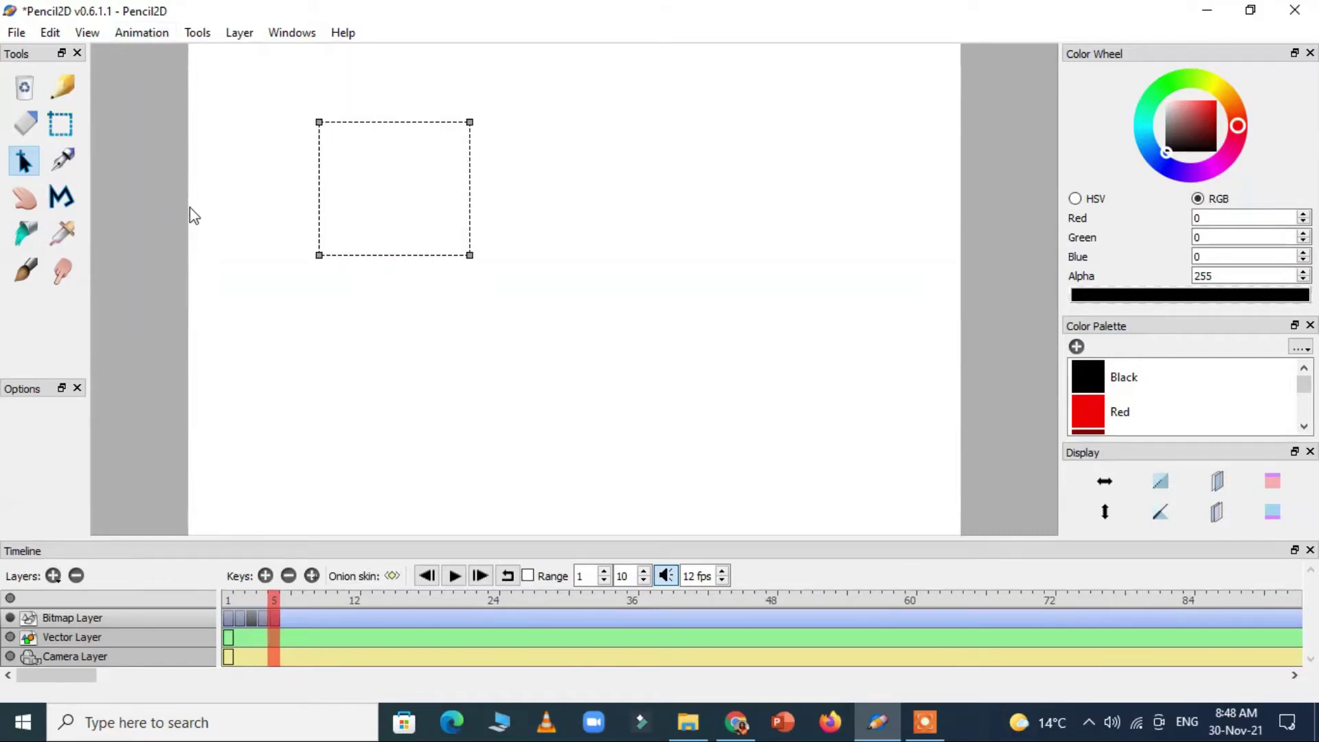
key(ctrl+v)
drag(393, 221, 450, 257)
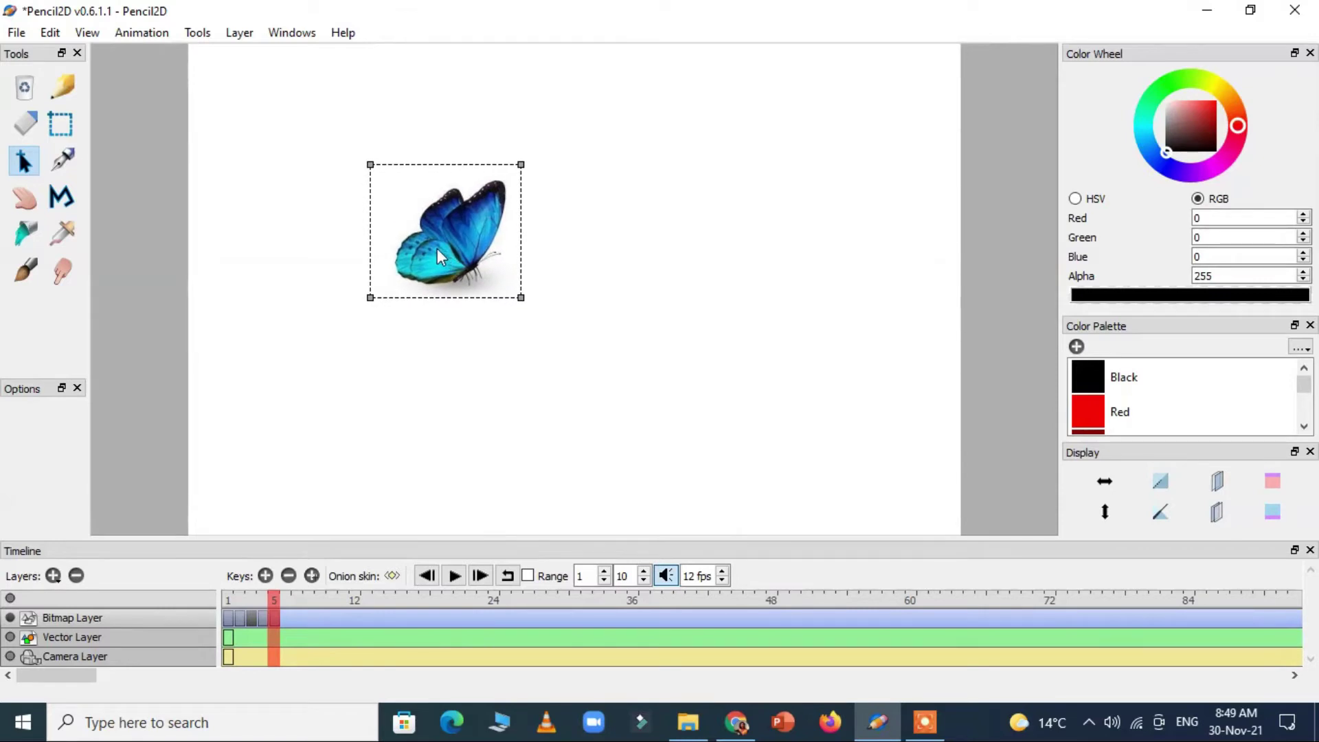
click(153, 34)
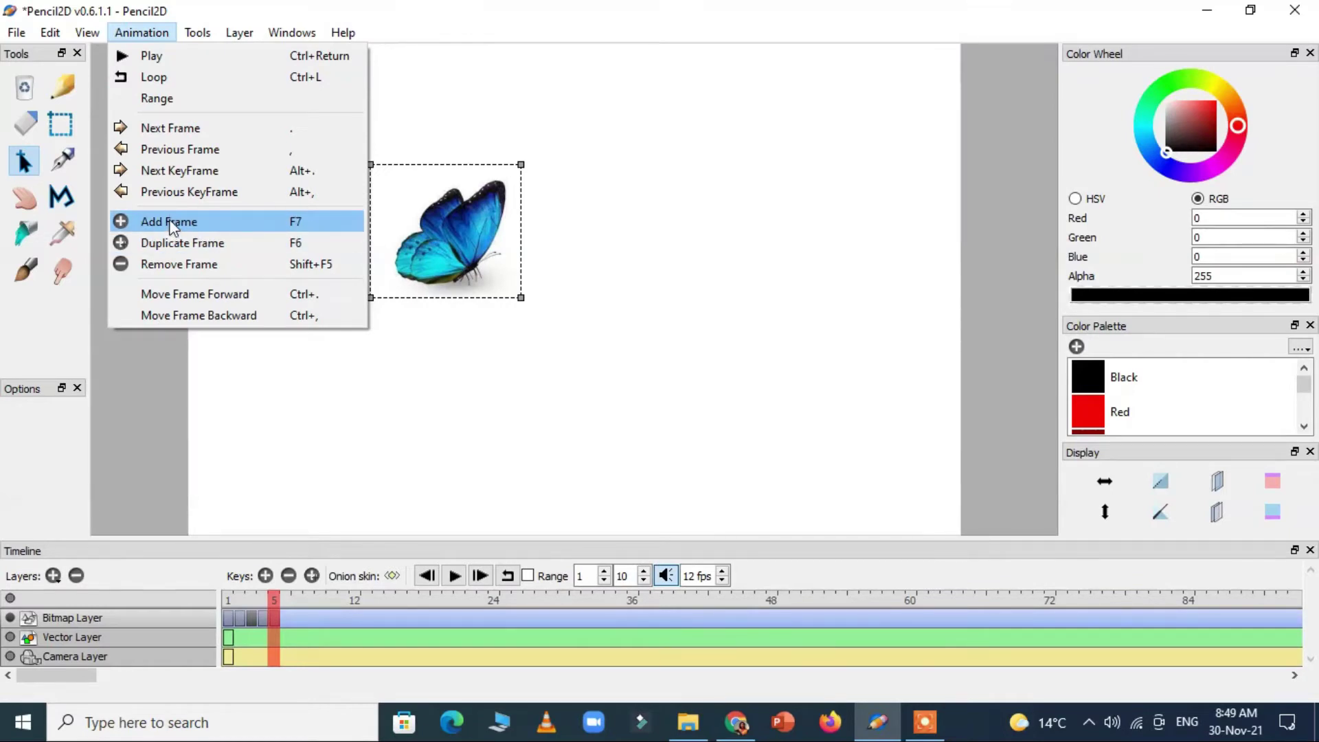
Add frames 6 and 7, each with the butterfly pasted progressively further down-right.
click(171, 221)
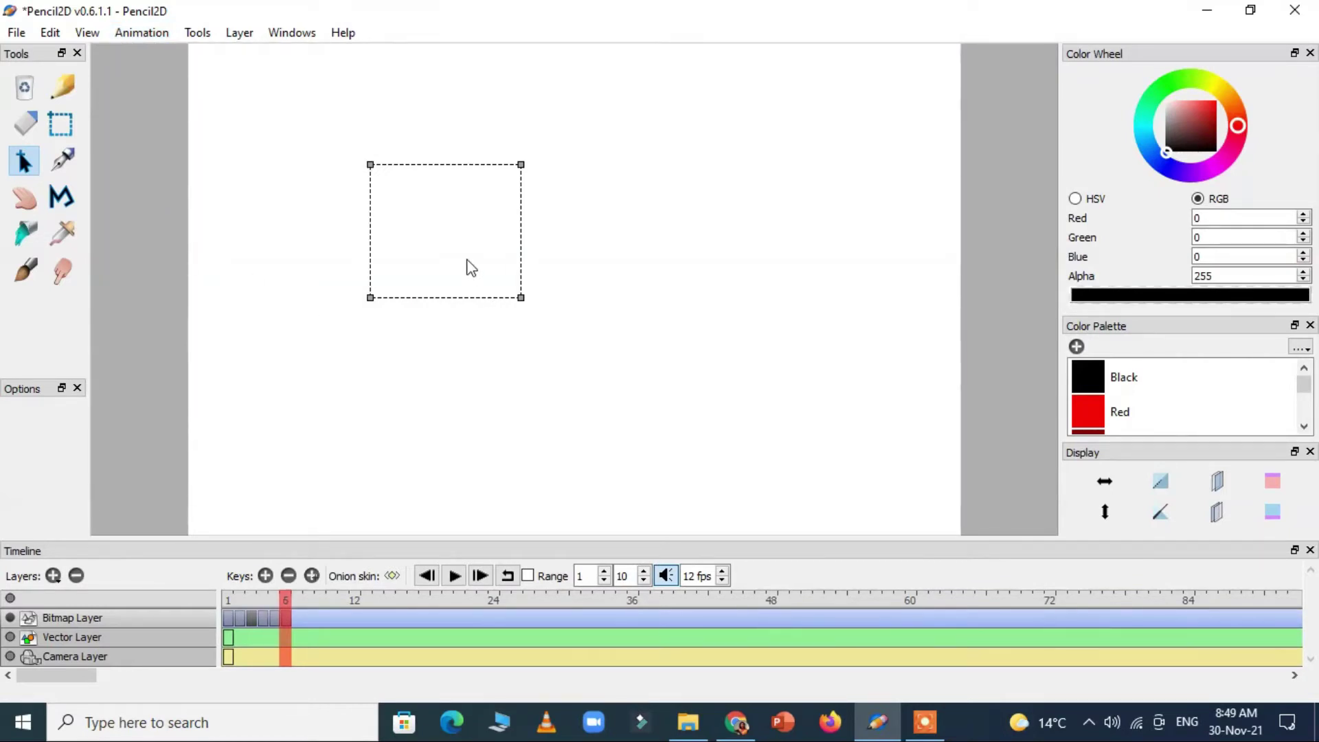
key(ctrl+v)
drag(488, 237, 555, 287)
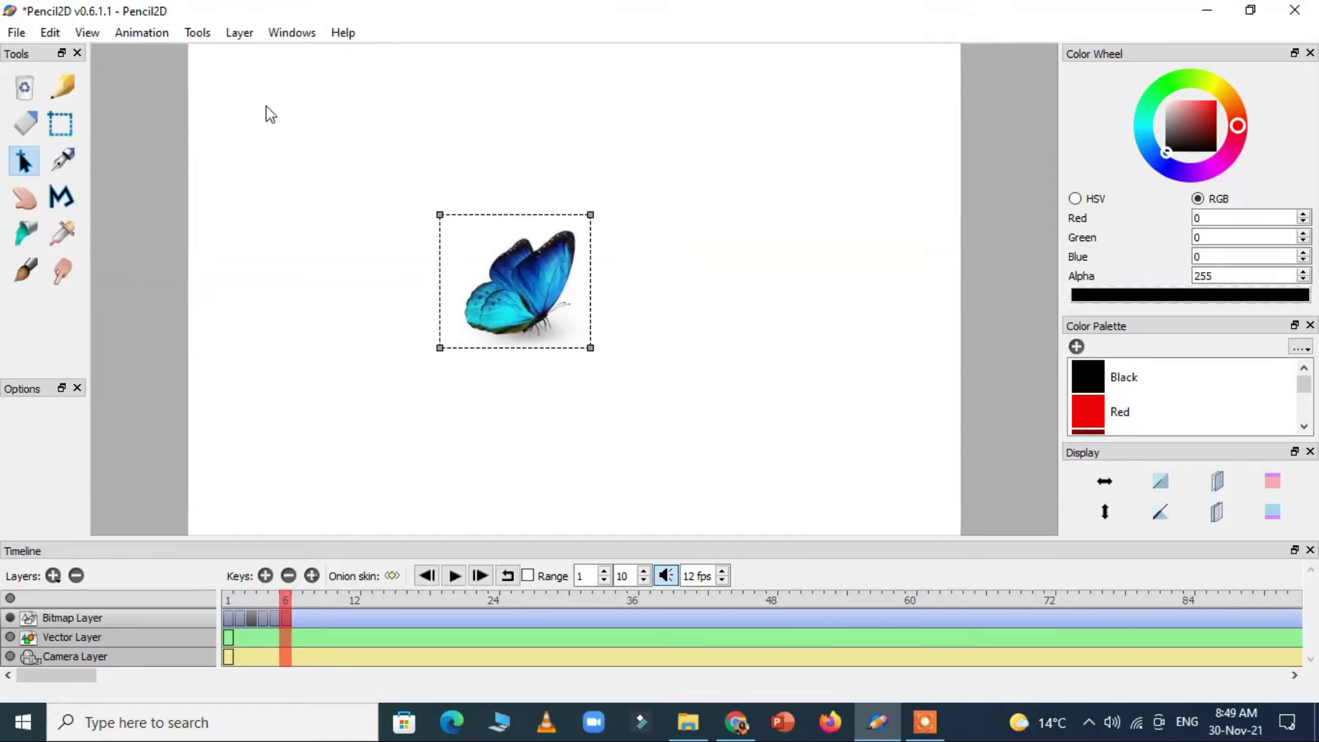
click(141, 32)
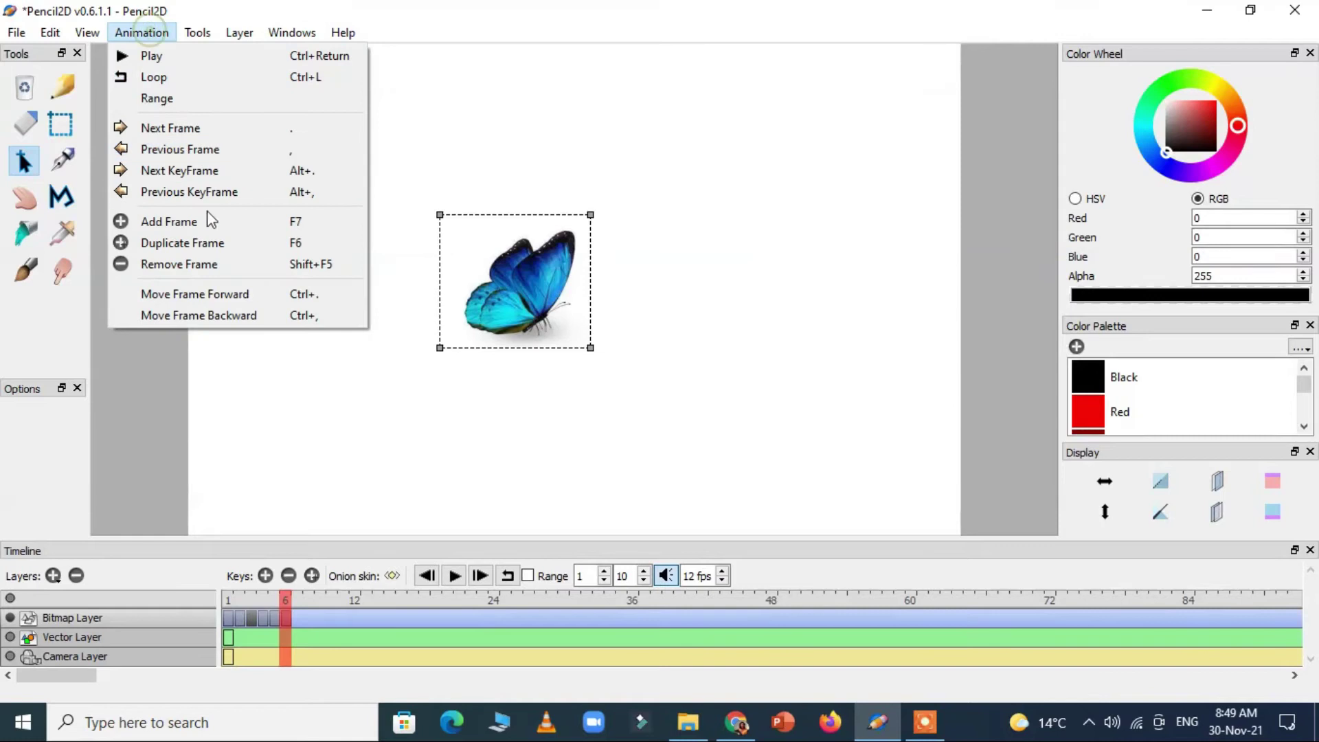
click(211, 165)
click(142, 32)
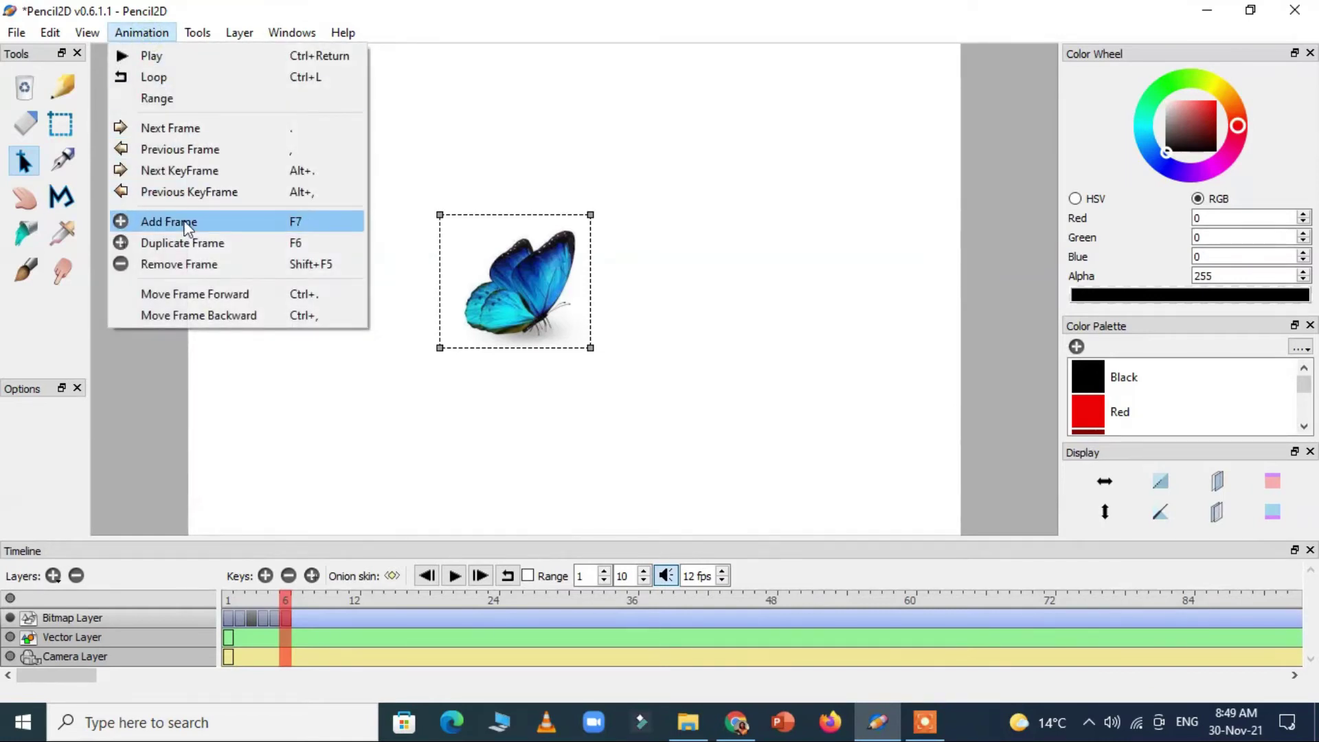
click(165, 217)
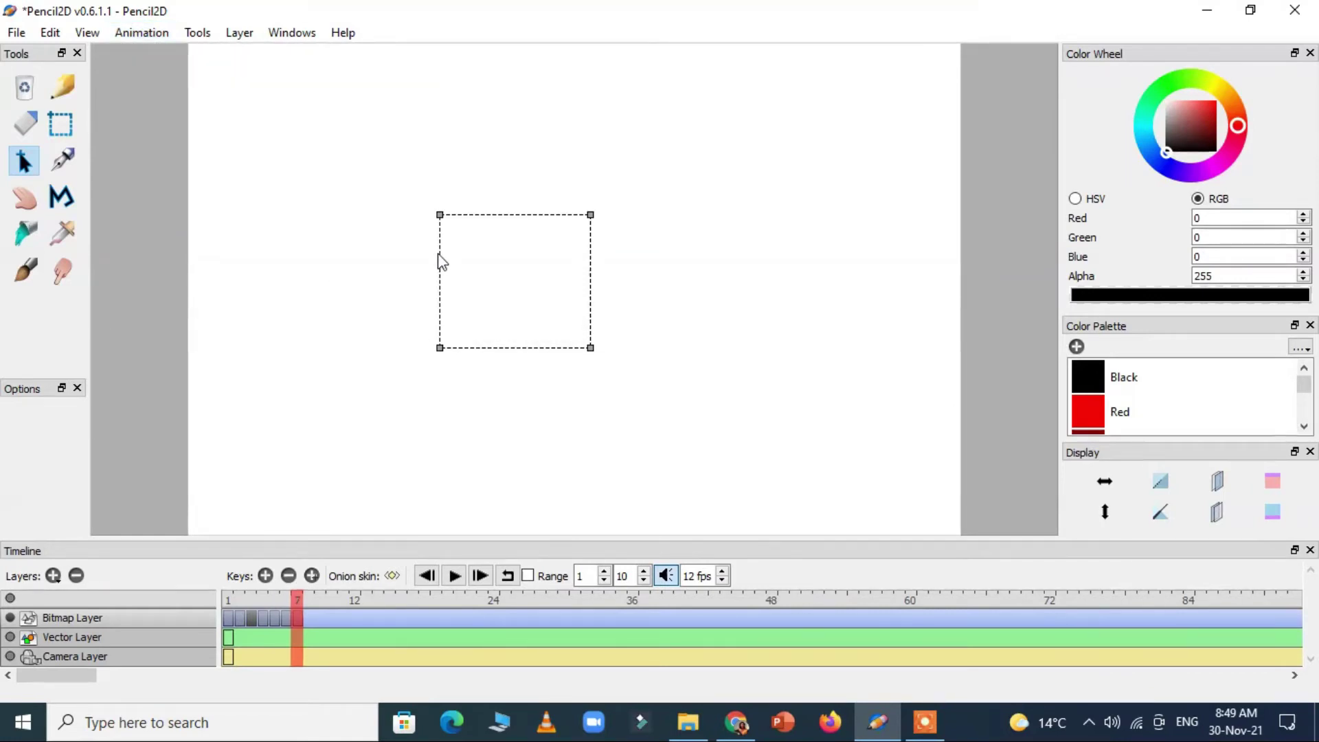
key(ctrl+v)
drag(543, 287, 617, 336)
Add frames 8 and 9, continuing the butterfly's path further down and right.
click(160, 35)
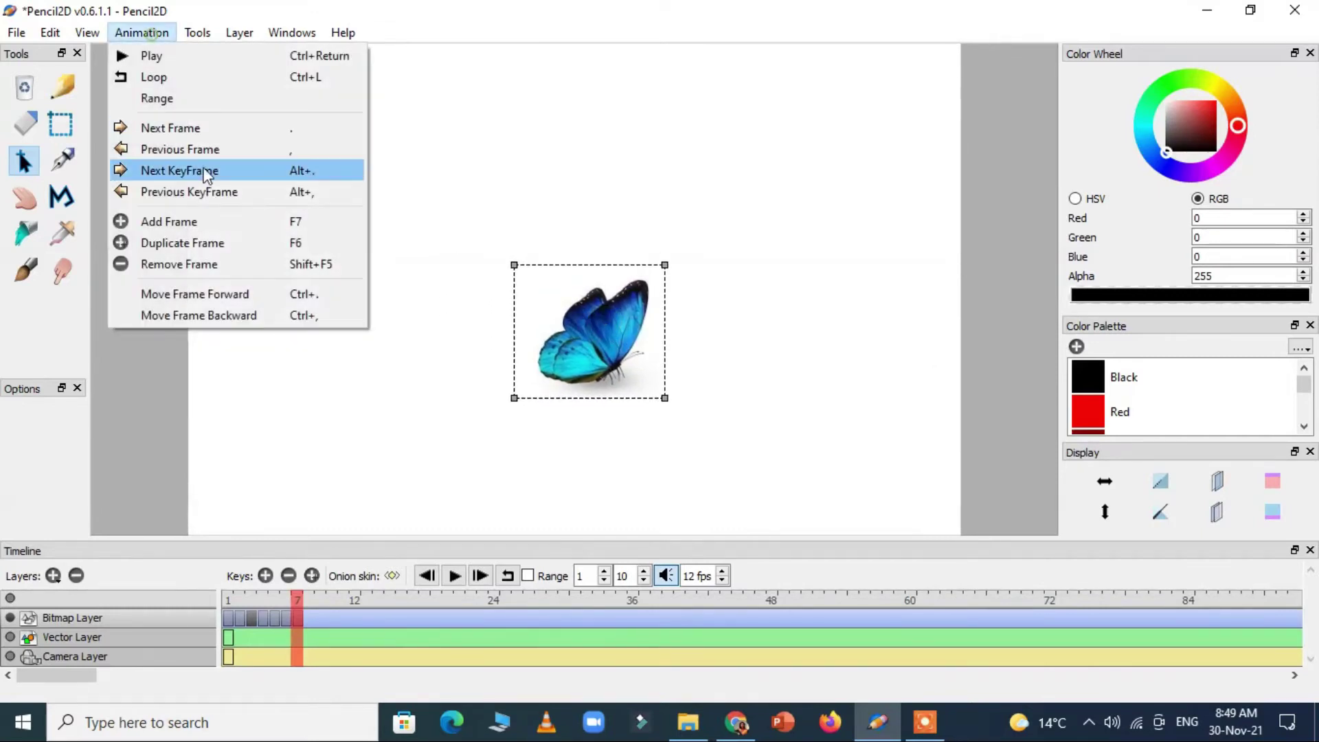
click(193, 217)
key(ctrl+v)
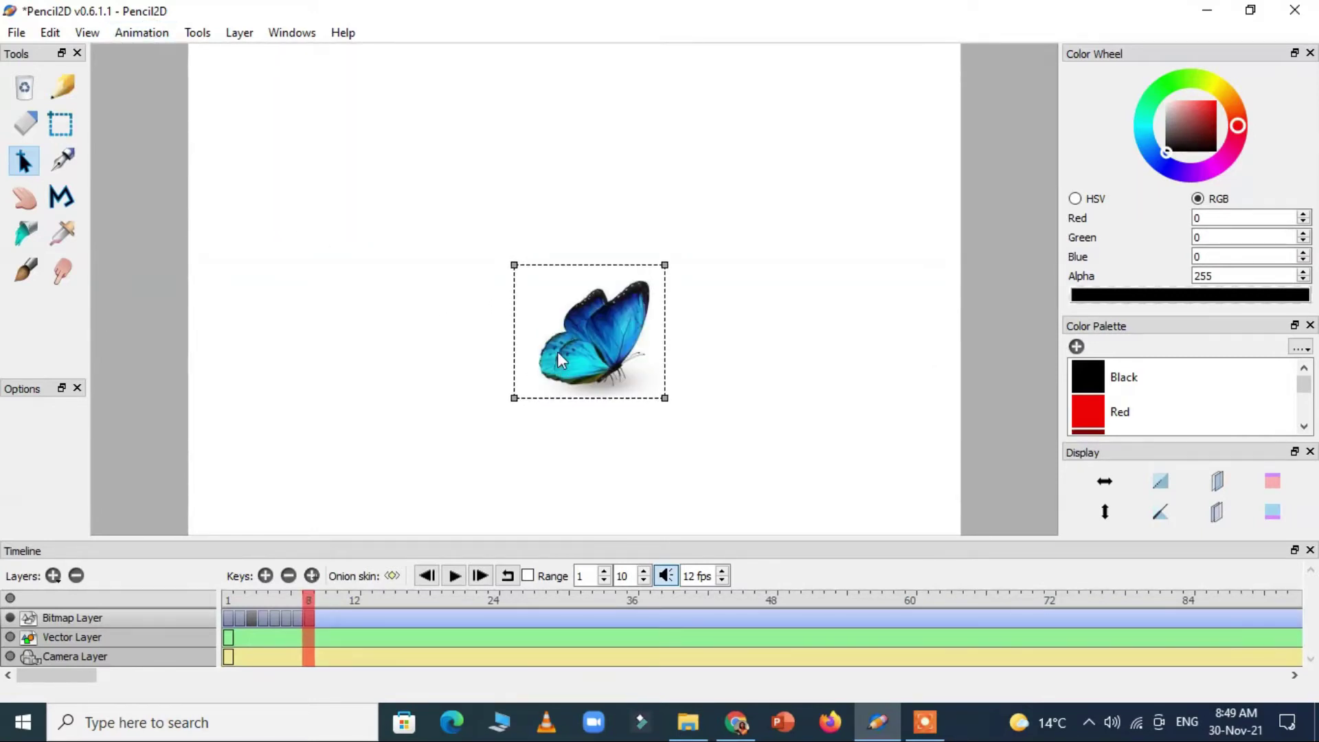
drag(557, 352, 656, 402)
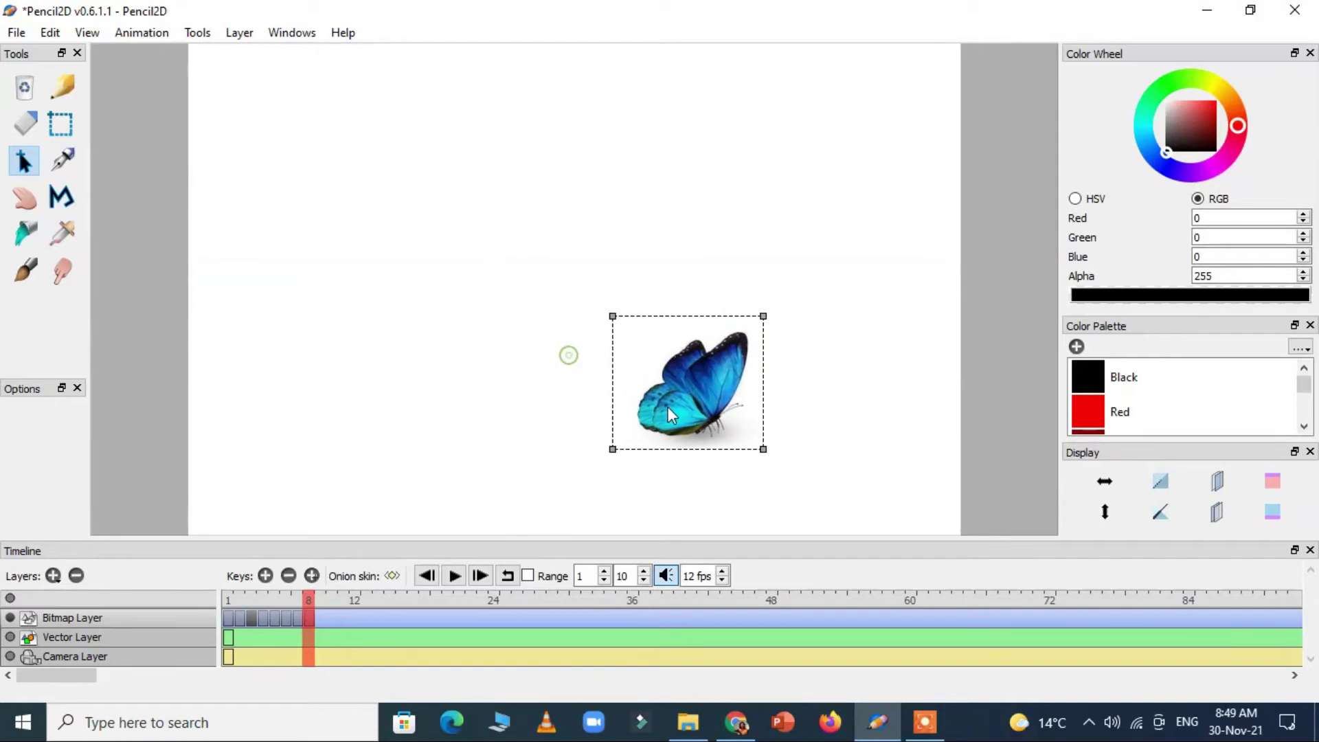
click(143, 35)
click(192, 218)
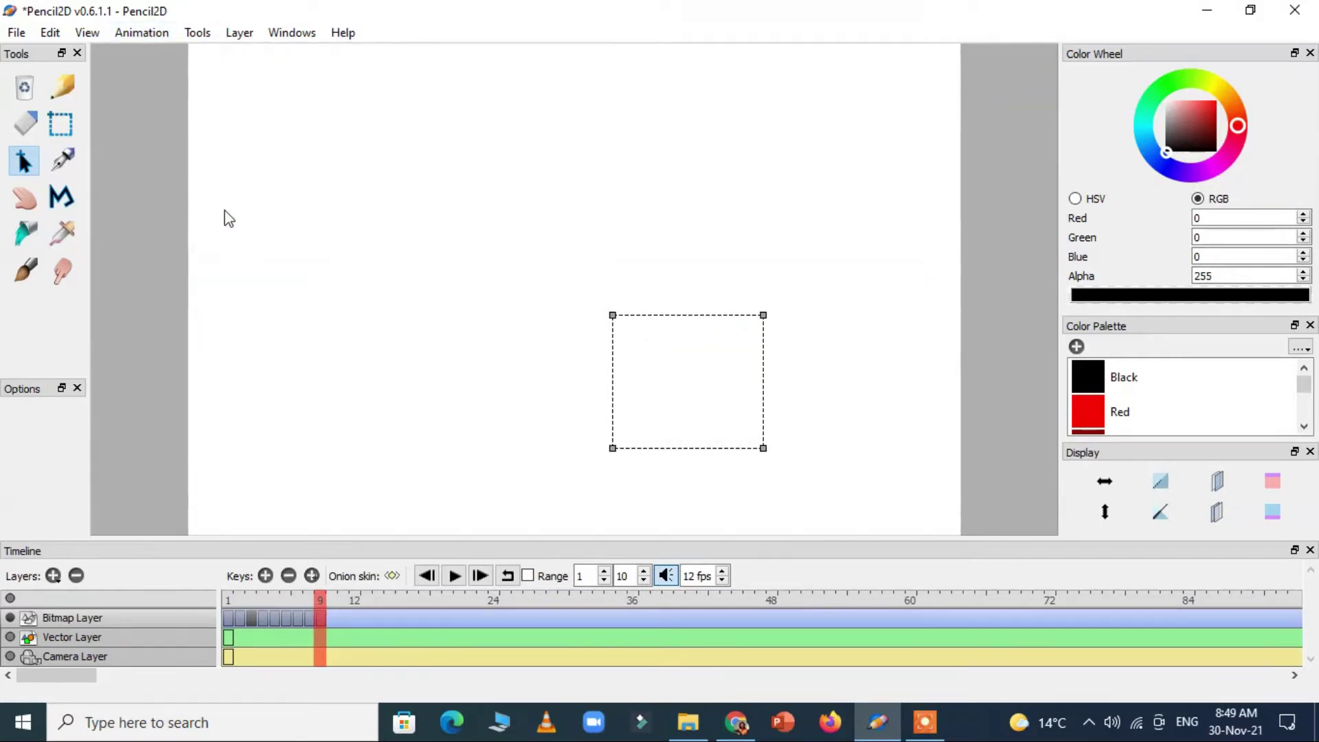
key(ctrl+v)
drag(705, 395, 751, 406)
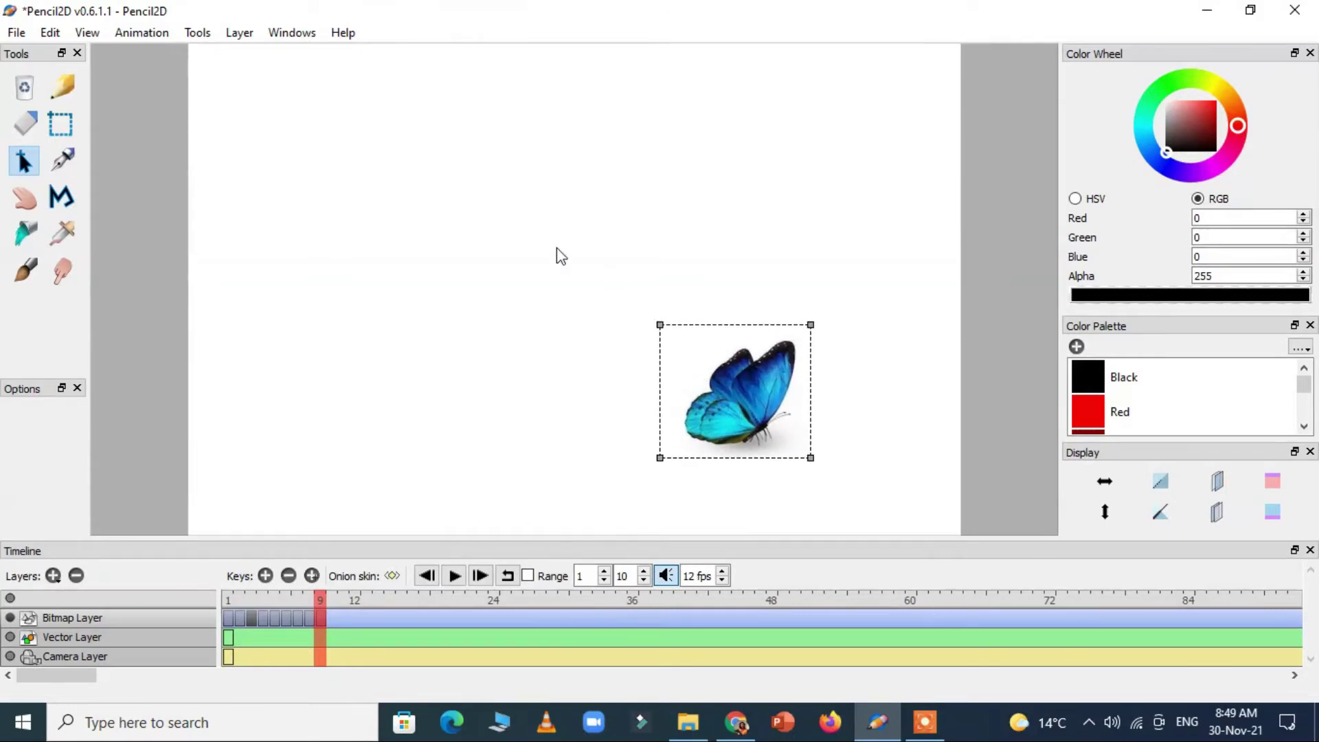
Add frames 10 and 11, declining AutoSave, moving the butterfly toward the lower-right corner.
click(140, 31)
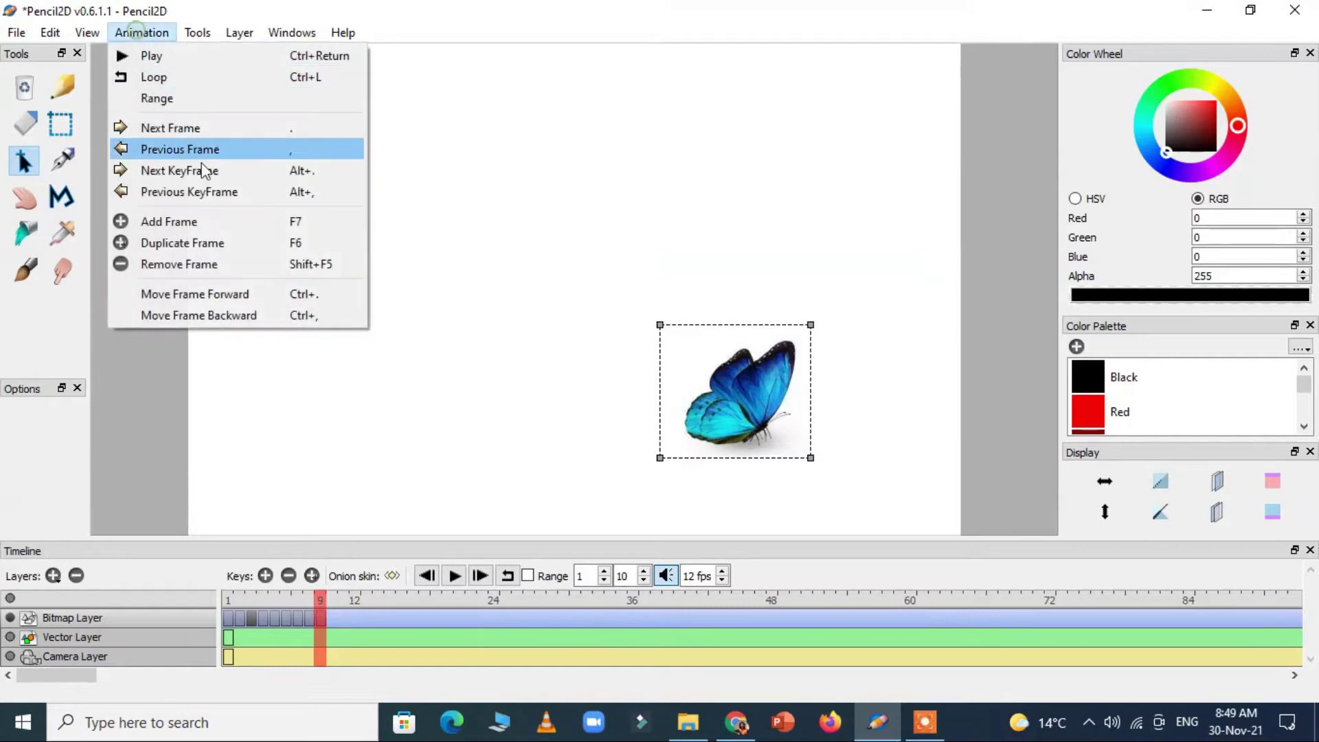
click(214, 221)
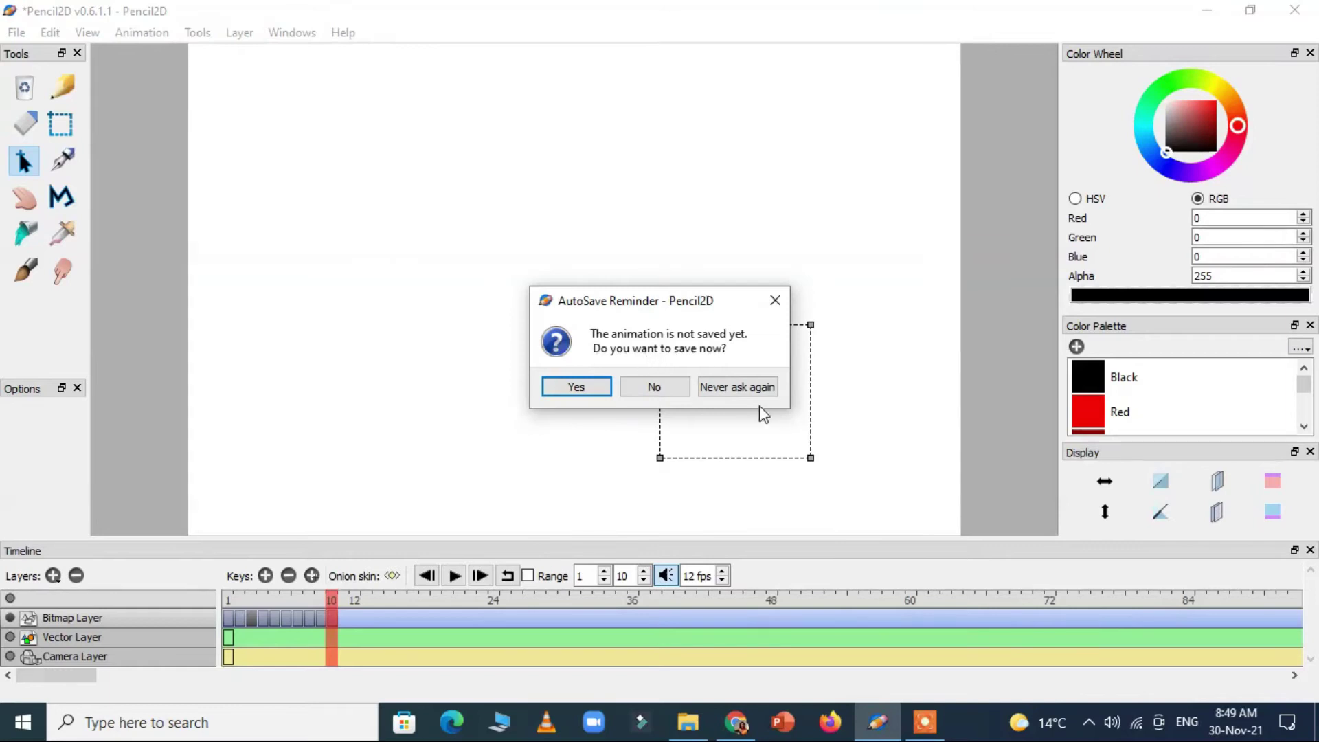
click(670, 392)
drag(770, 404, 826, 442)
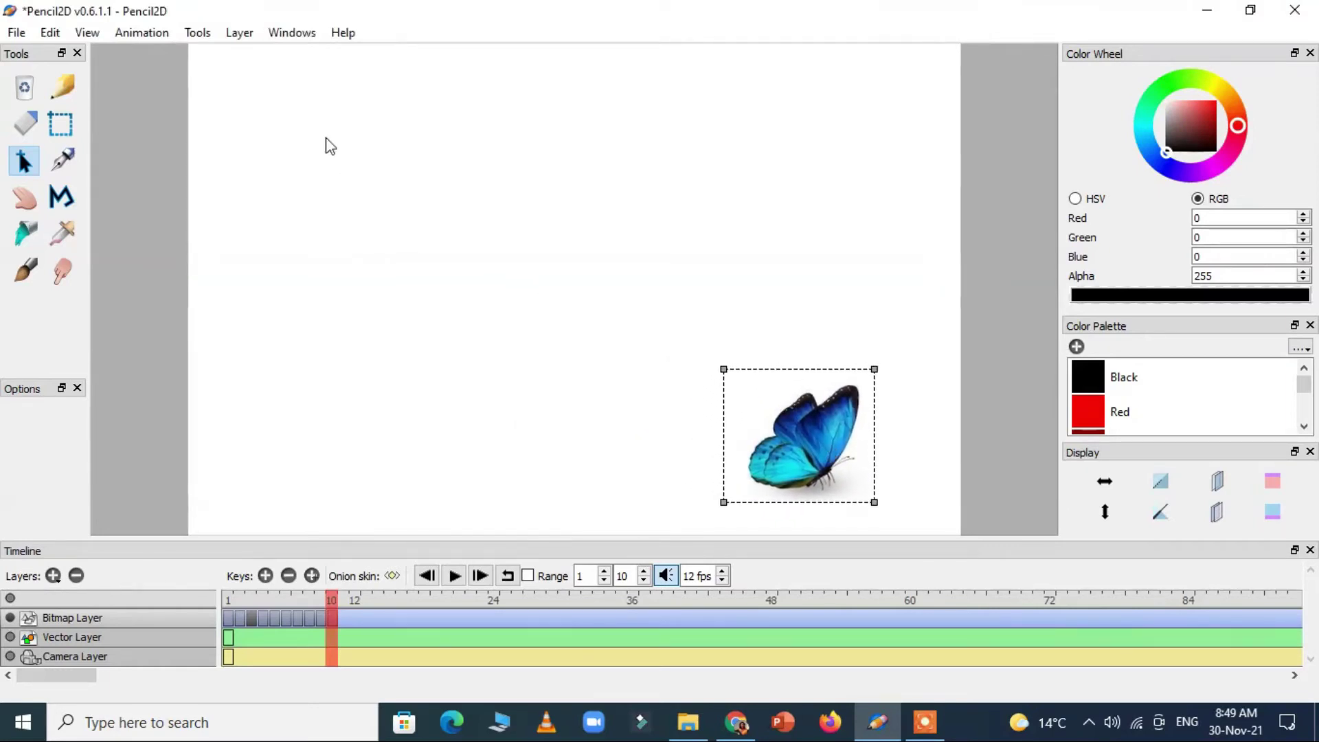
click(145, 32)
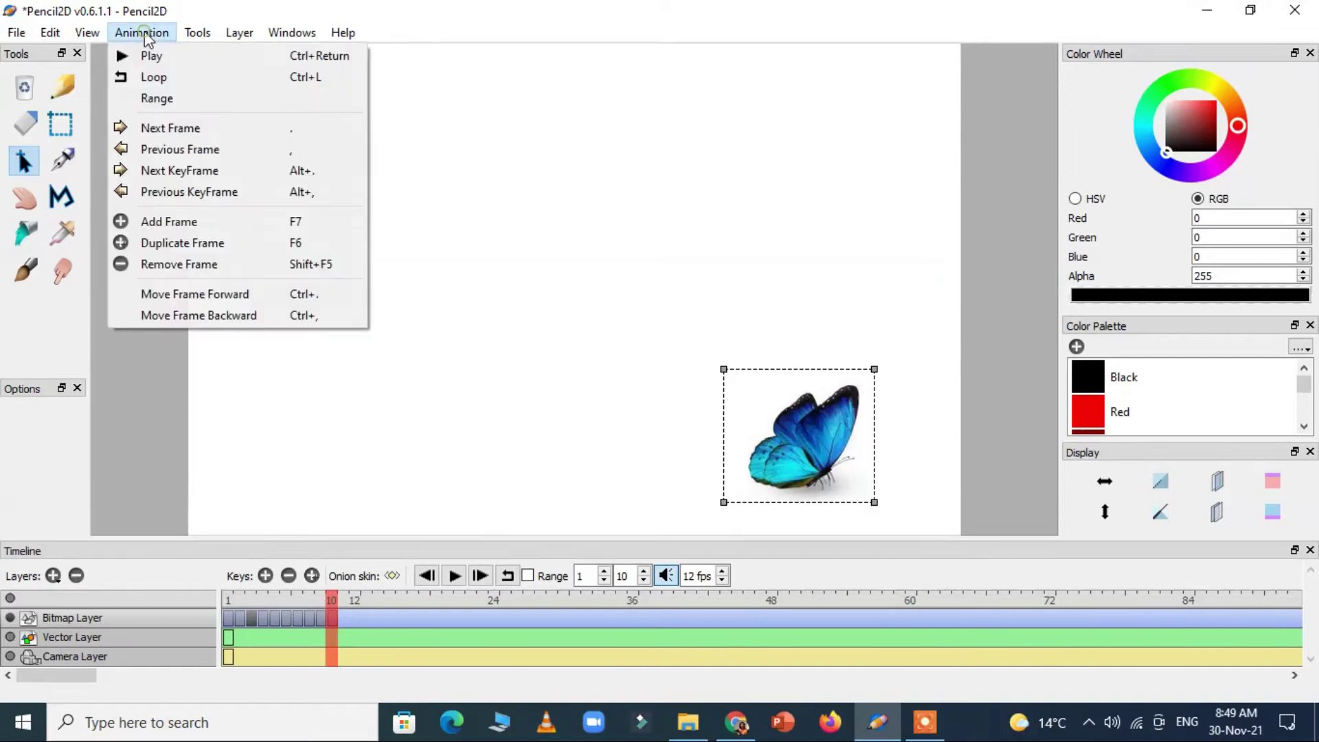
click(205, 222)
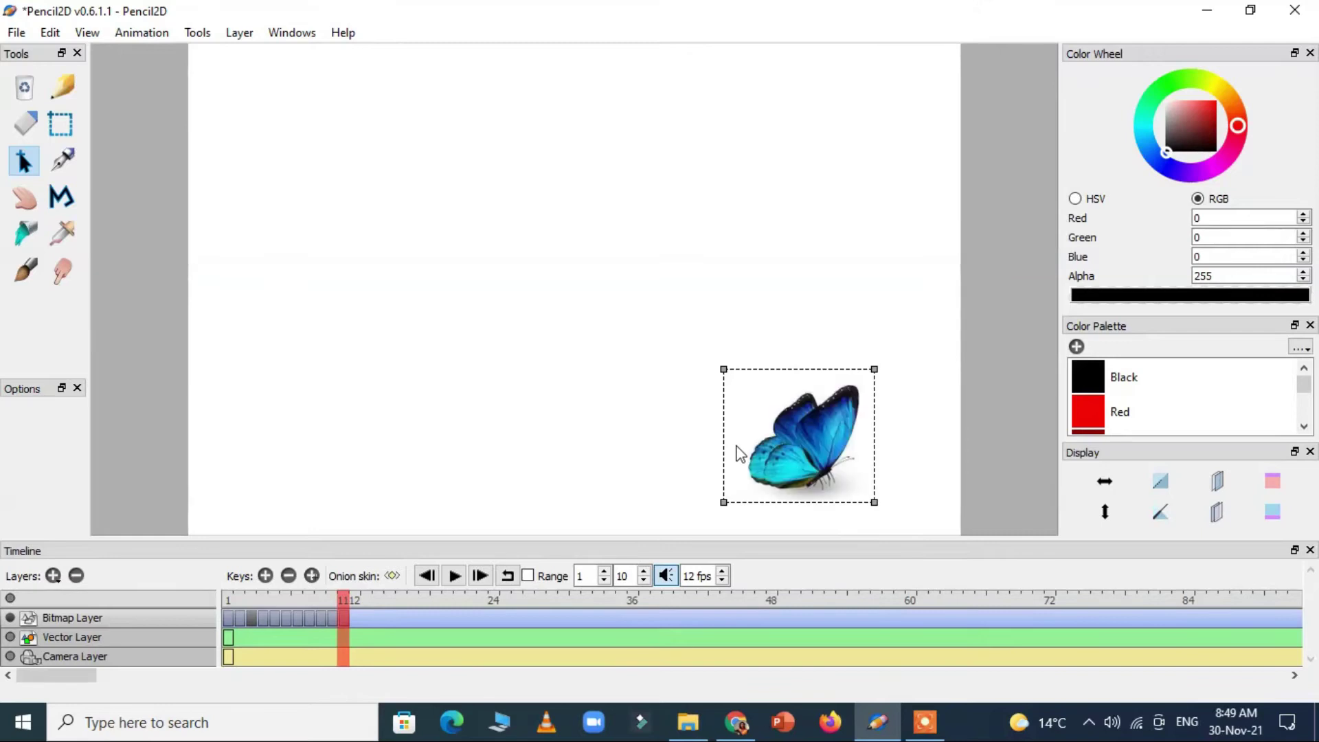
drag(850, 468, 927, 505)
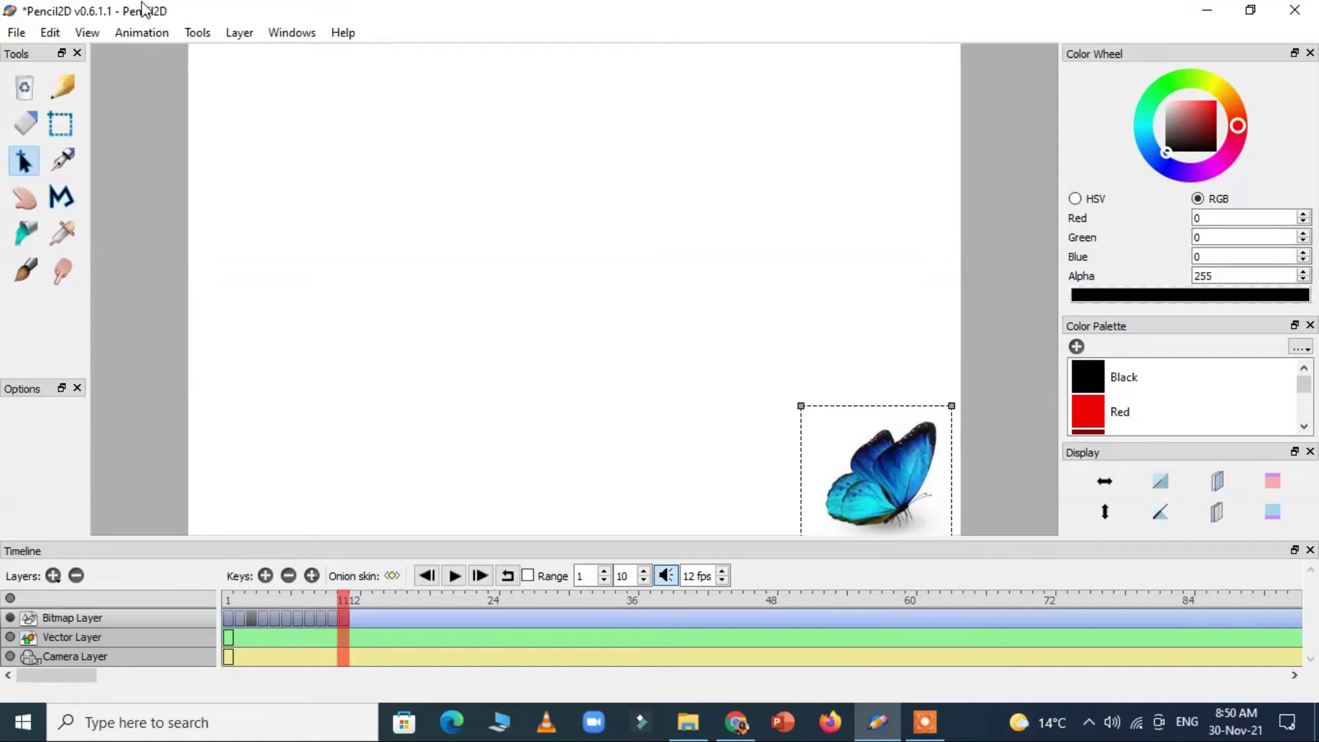
Add frame 12 and paste the butterfly onto it.
click(144, 33)
click(198, 224)
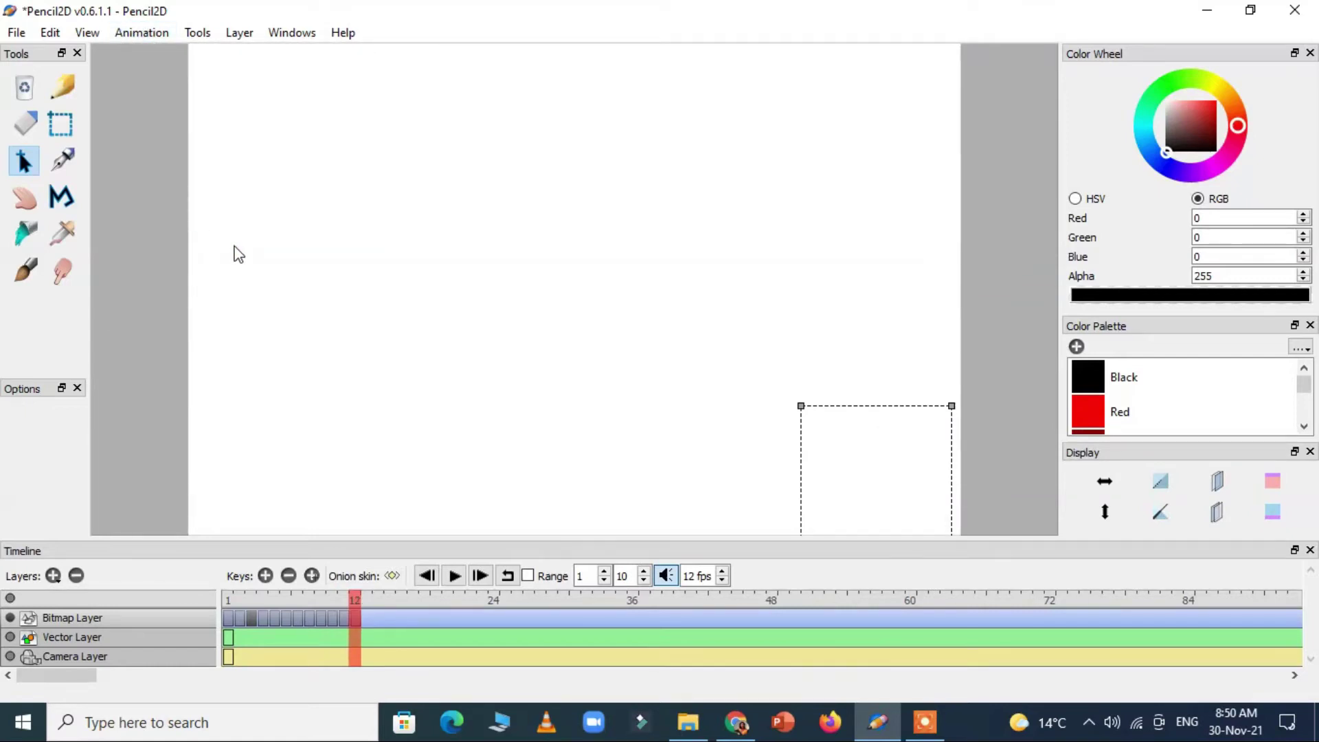
key(ctrl+v)
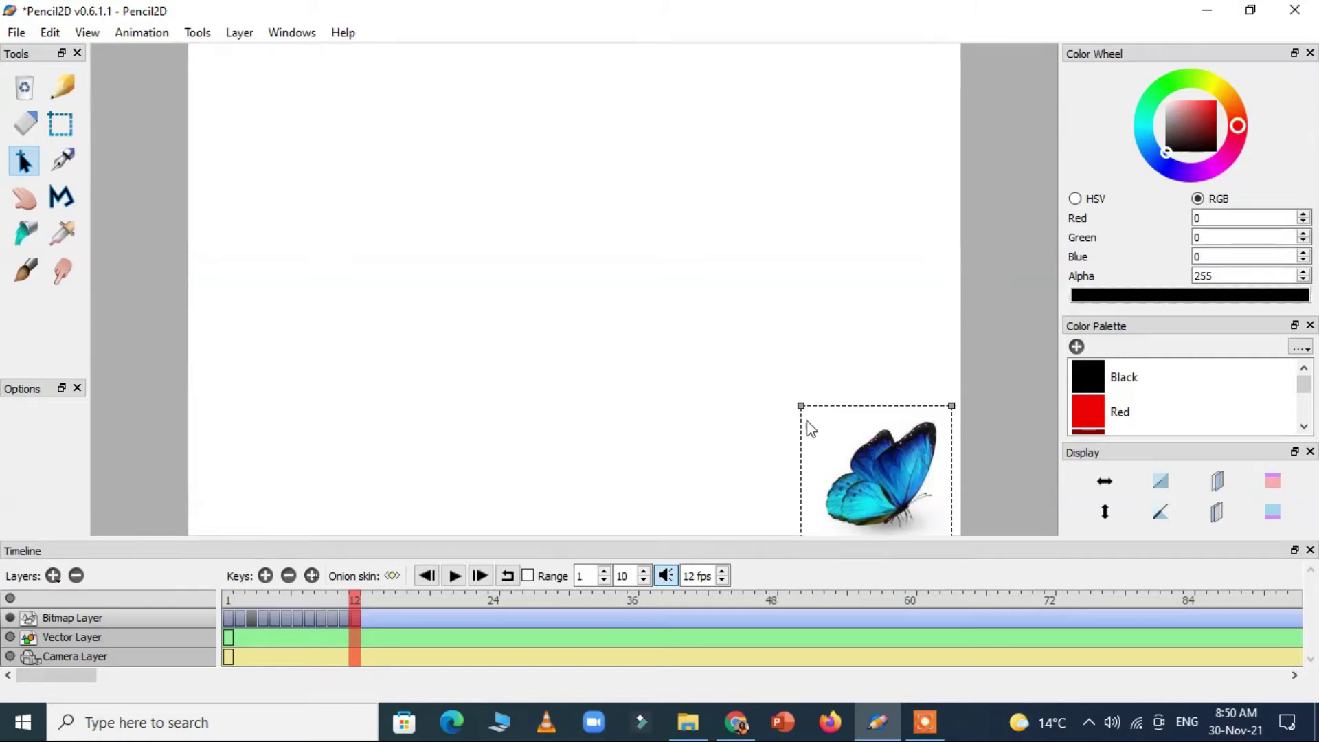
Reselect the frame 12 butterfly in the bottom-right corner with the Select and Move tools.
click(951, 408)
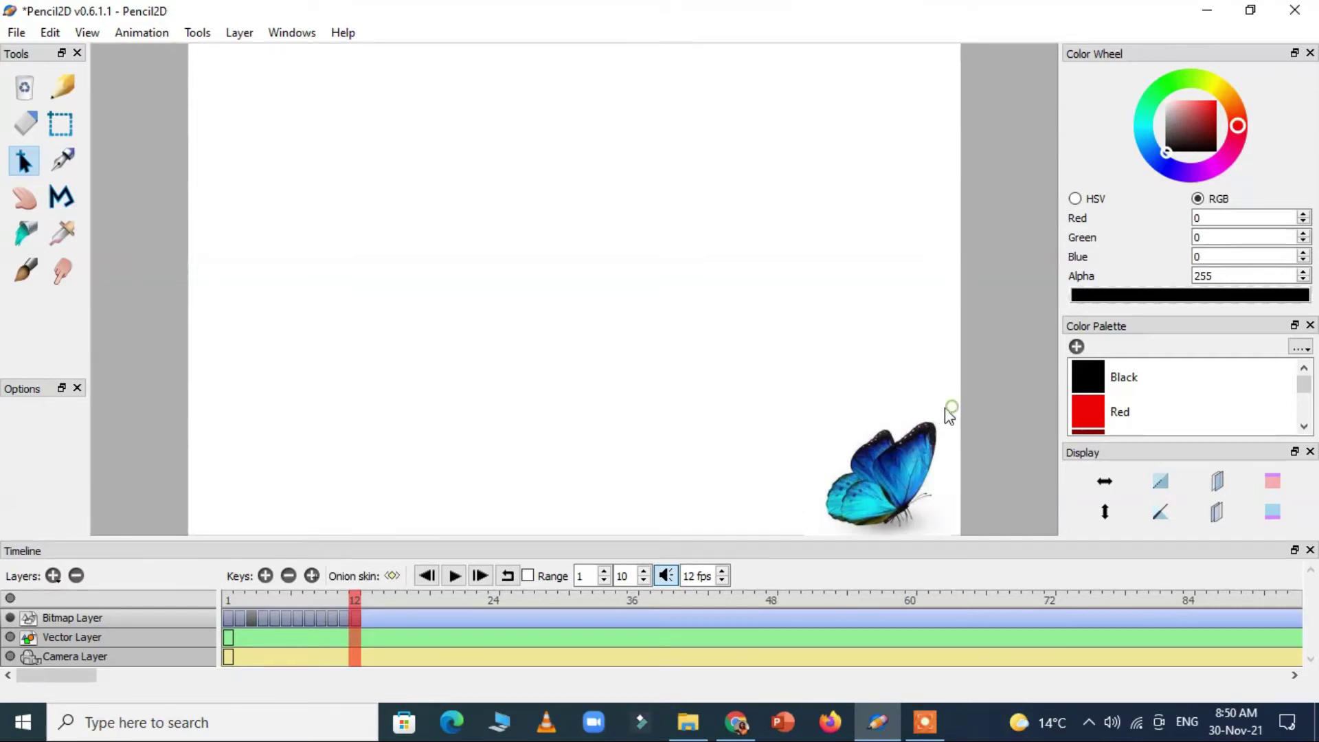
click(60, 128)
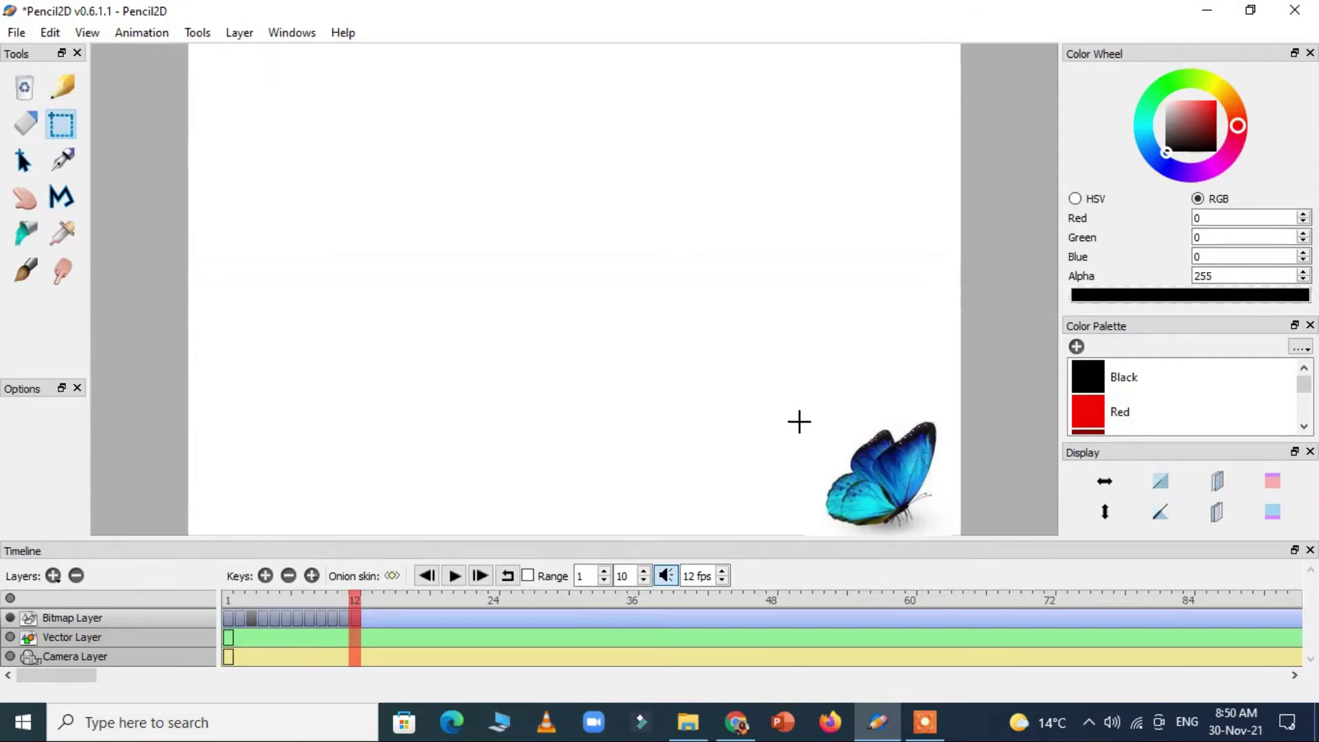
drag(801, 412, 950, 530)
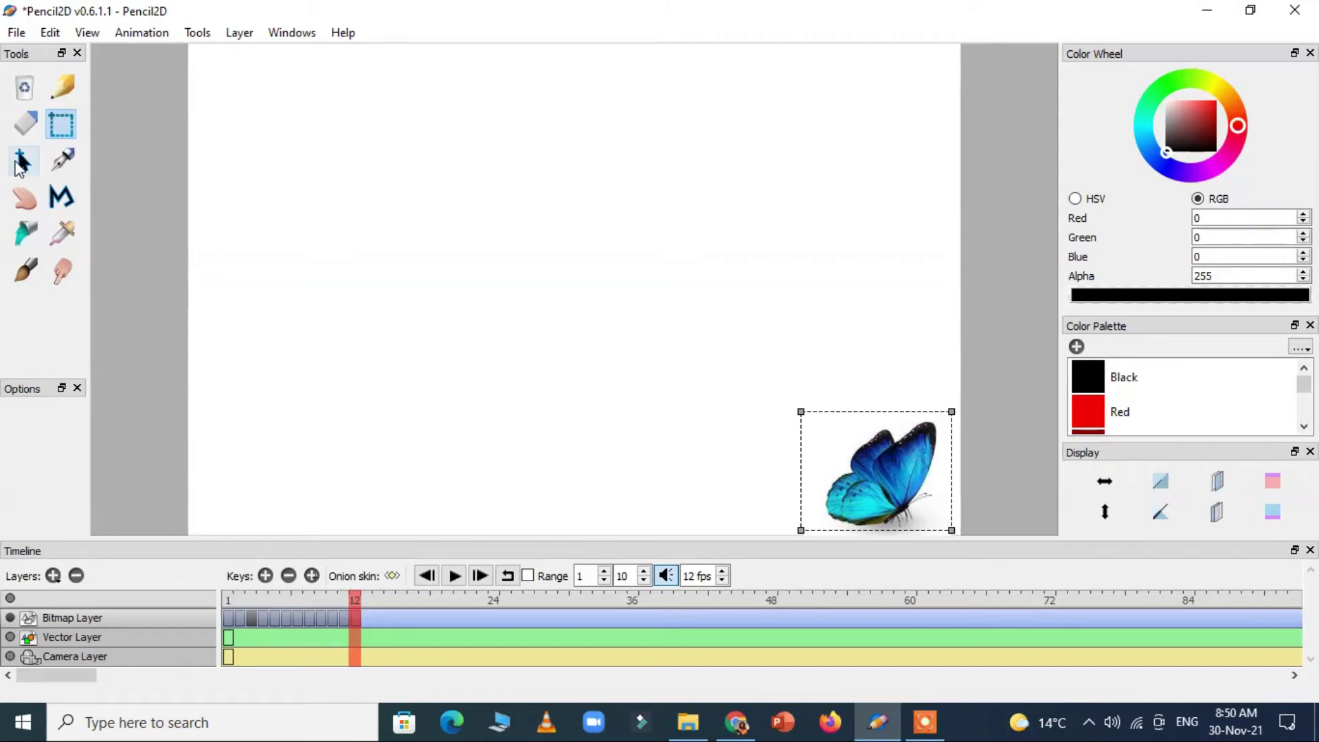
click(22, 161)
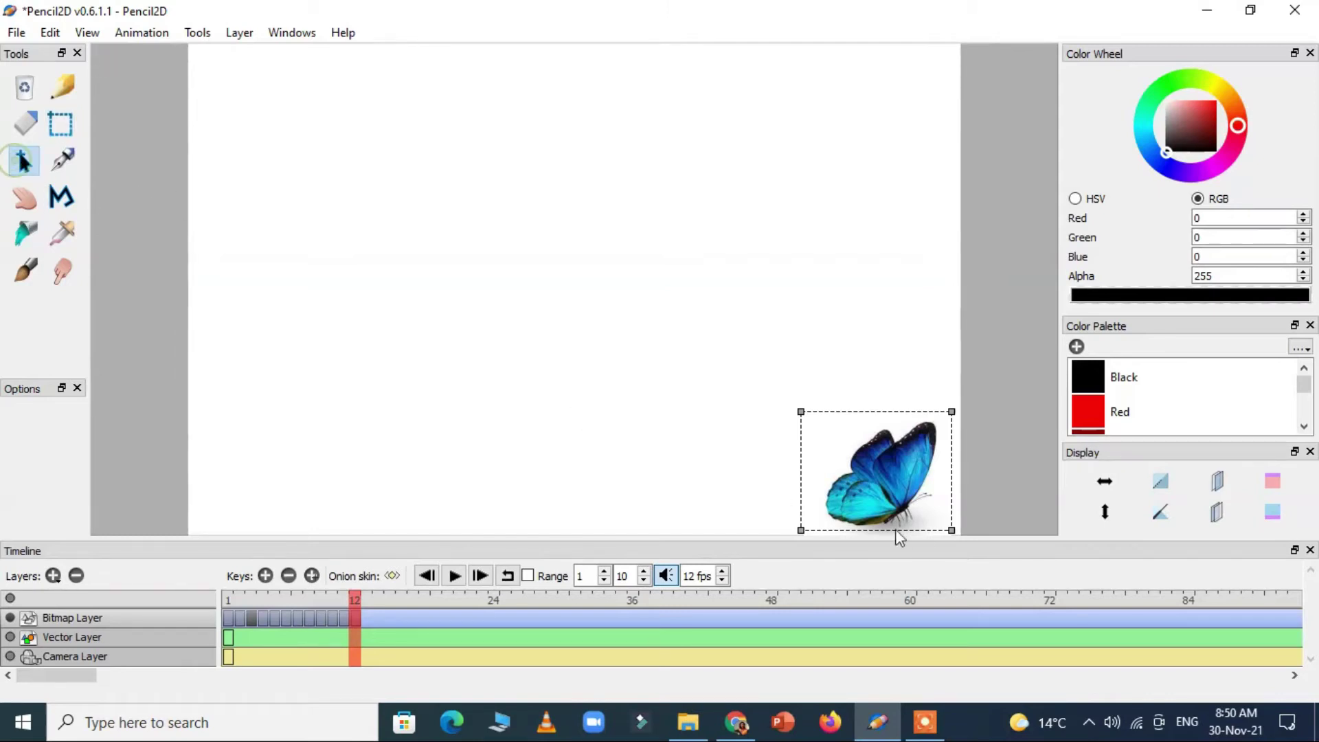
click(953, 538)
click(60, 125)
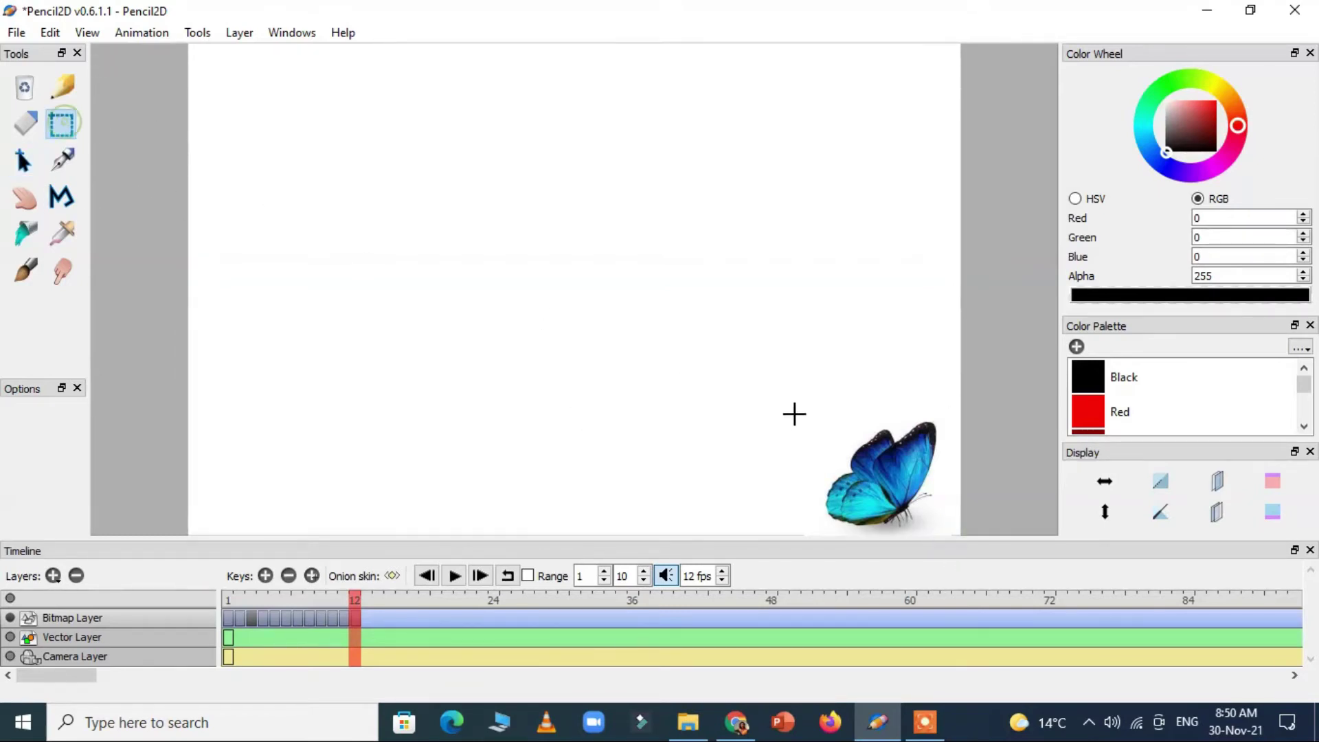
drag(805, 397, 949, 532)
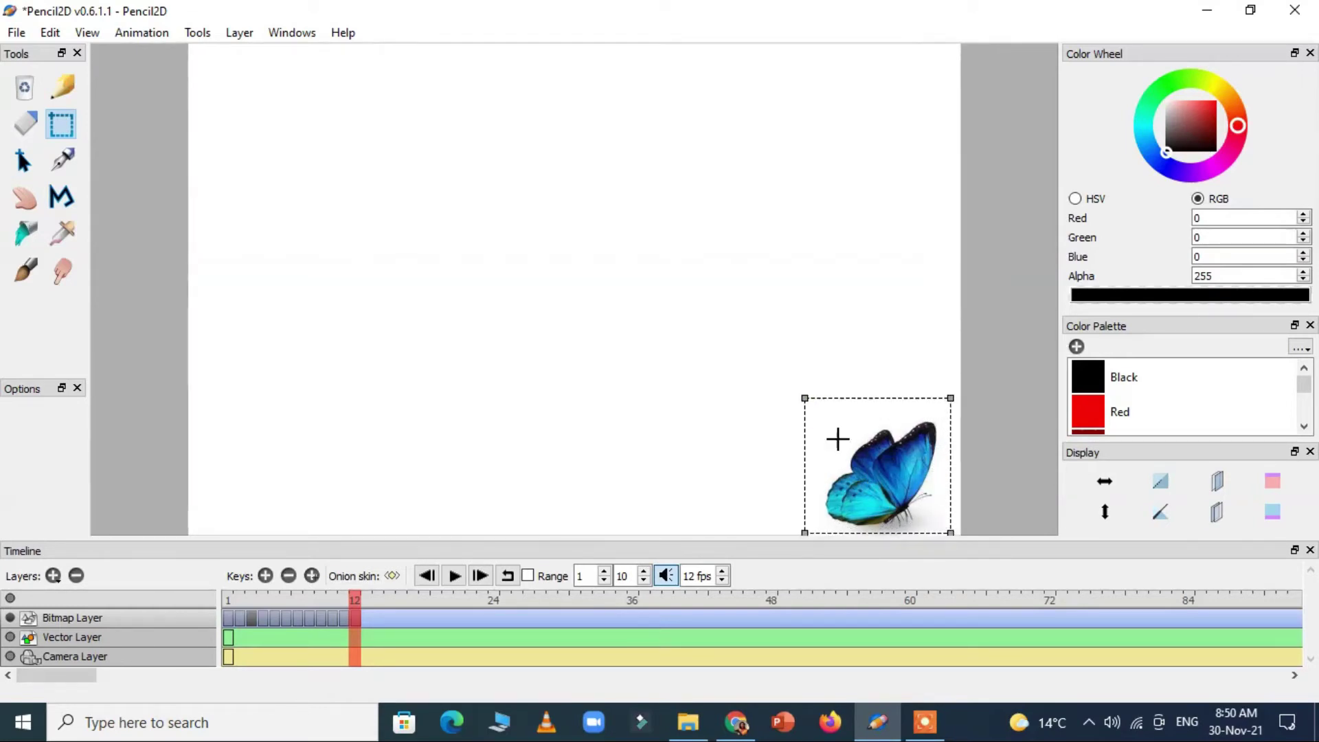
click(23, 161)
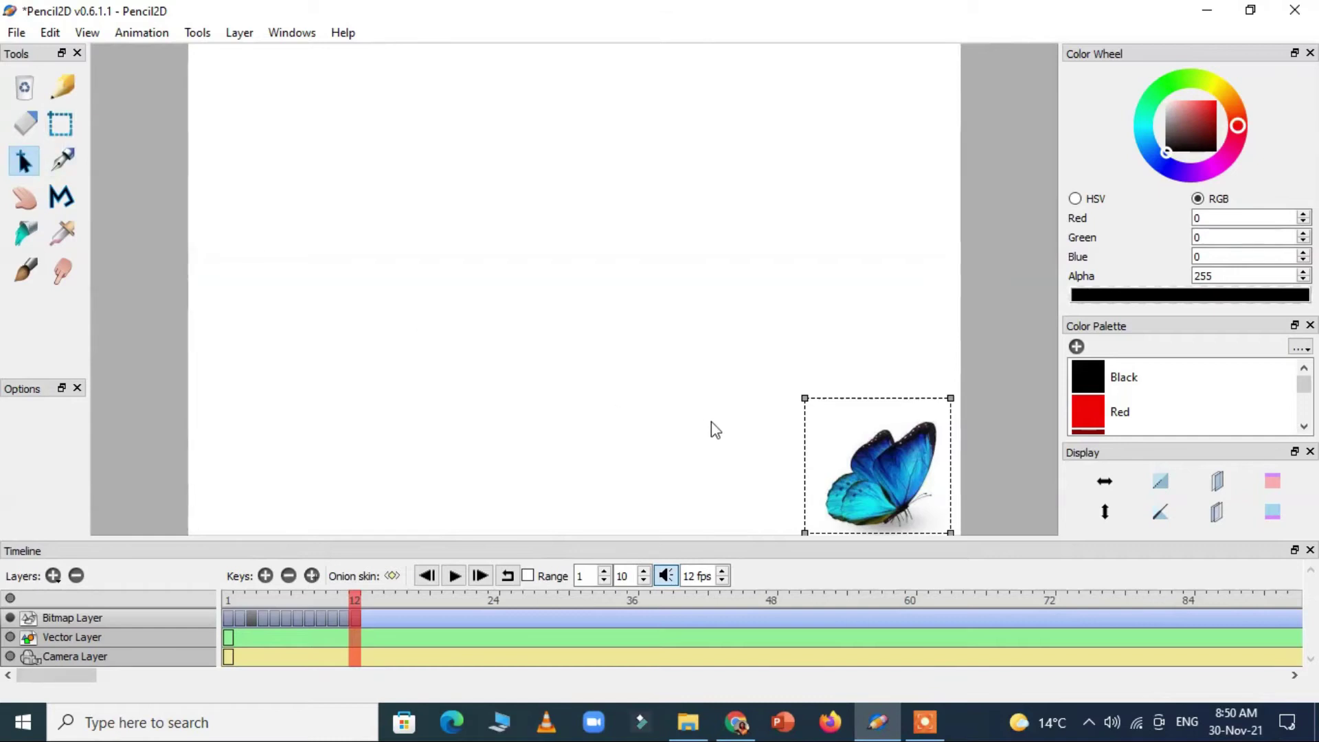
click(949, 396)
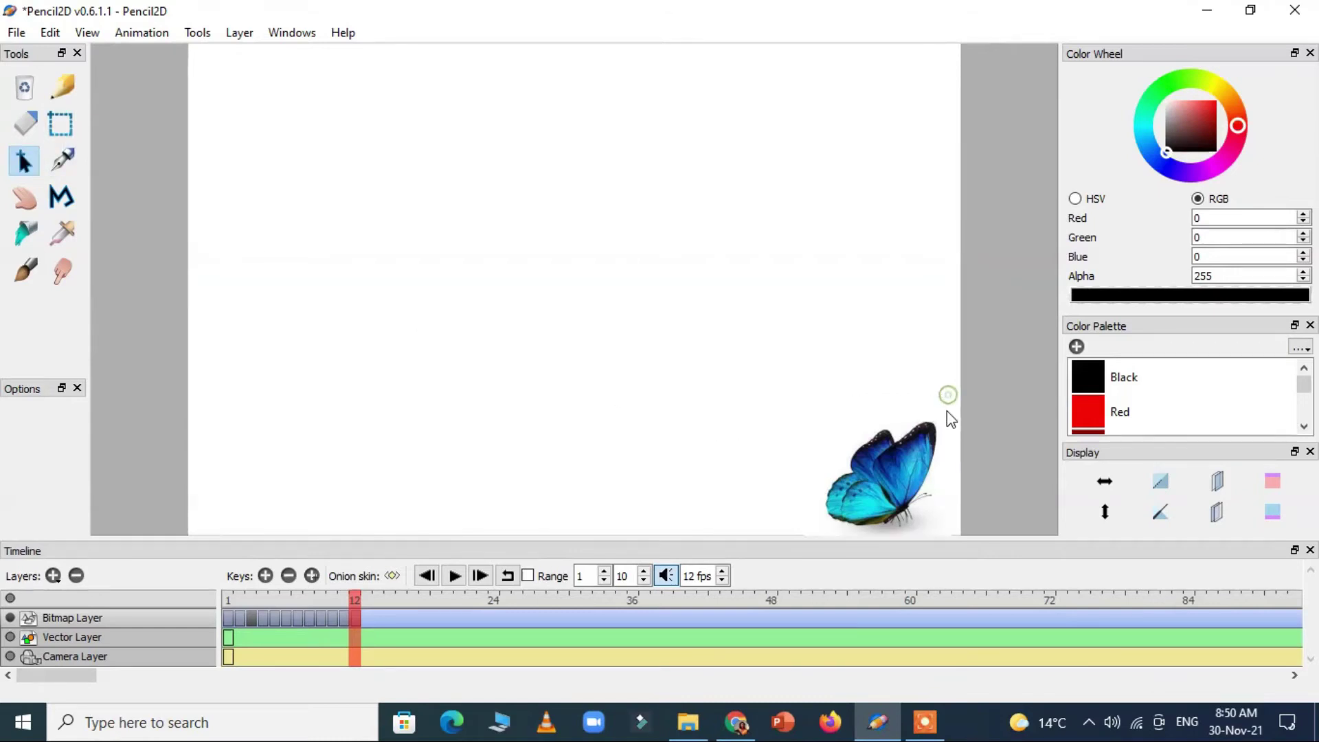
click(60, 125)
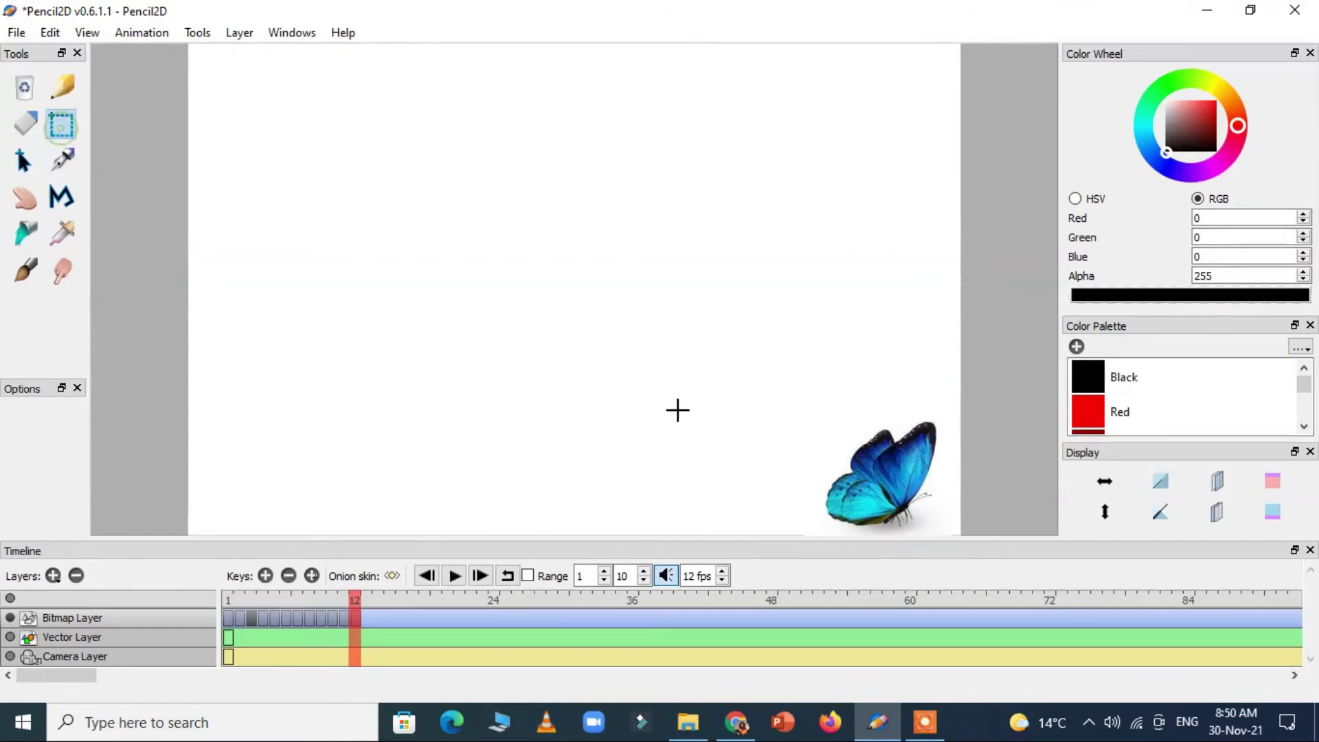
Repeatedly marquee-select the butterfly on frame 12 until it is selected for moving.
mouse_move(812, 420)
mouse_down()
mouse_move(867, 501)
mouse_move(953, 533)
mouse_up()
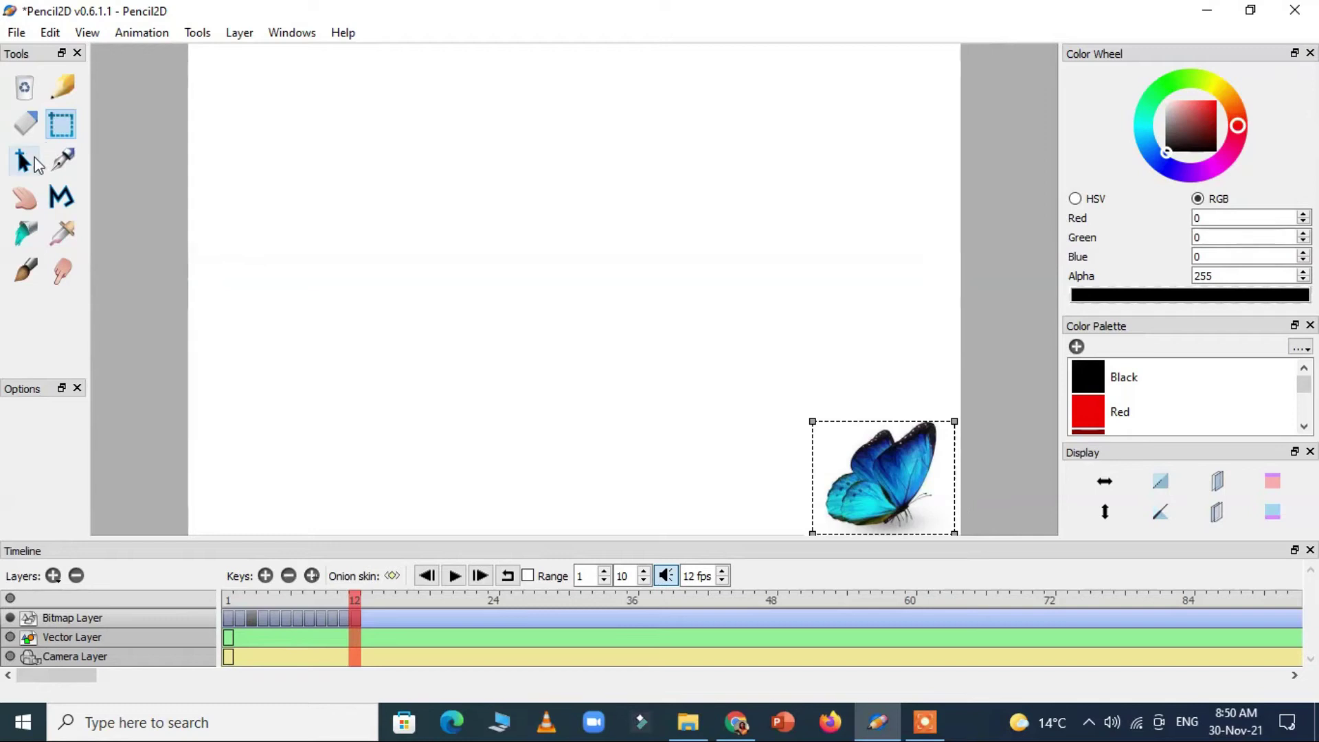
click(22, 159)
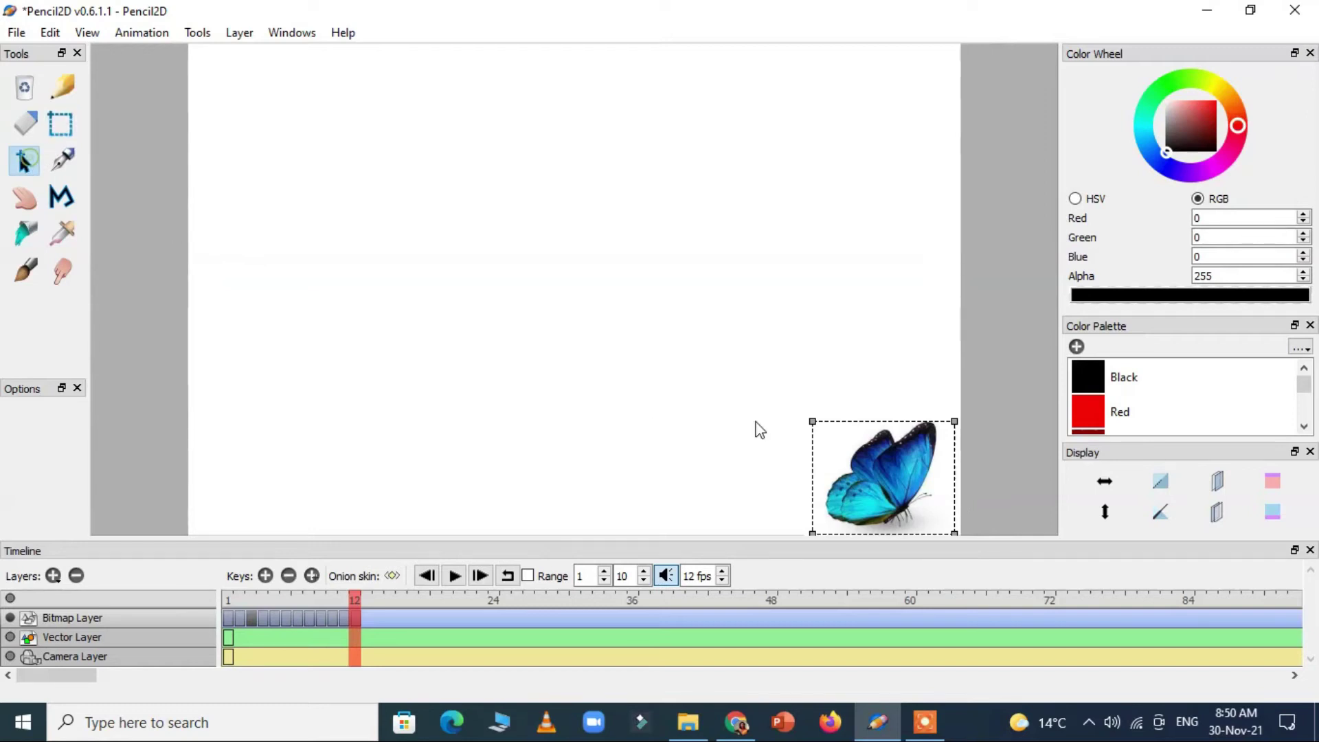
click(955, 426)
click(60, 124)
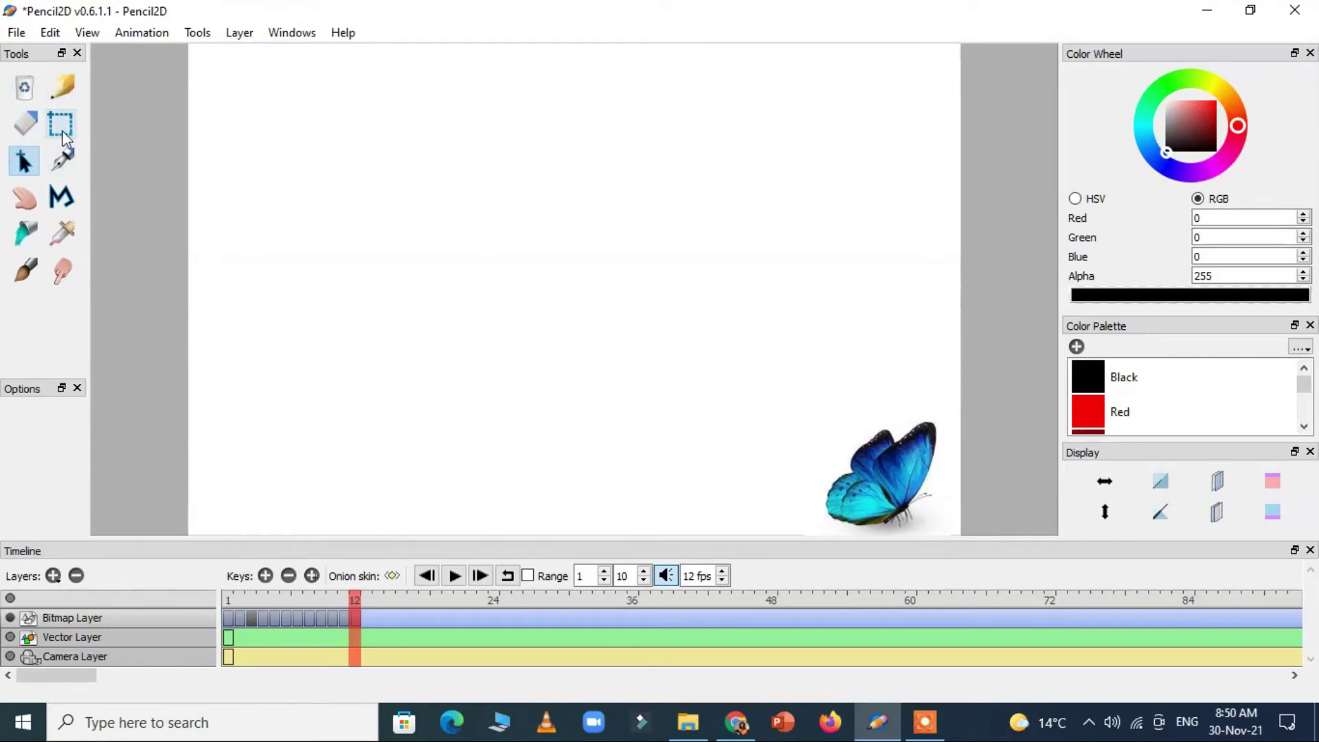
drag(798, 416, 960, 532)
click(24, 164)
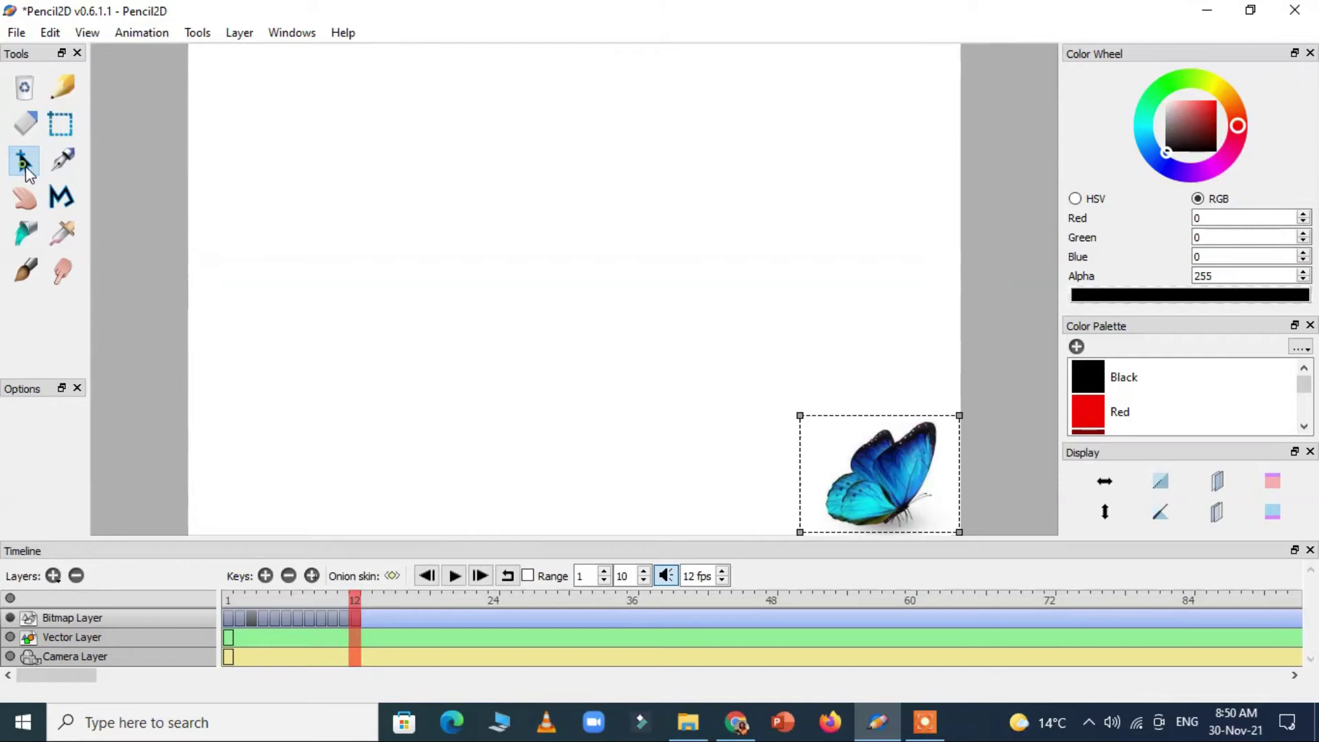
click(799, 534)
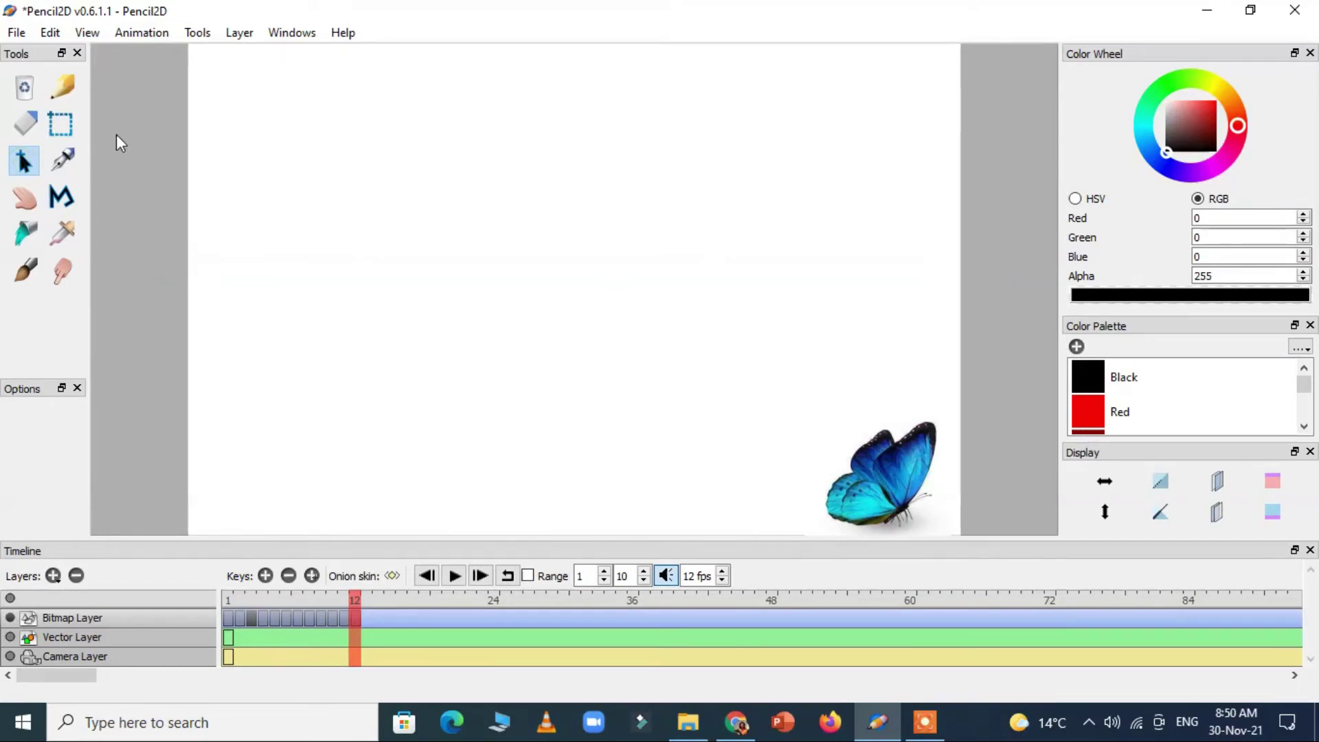
click(60, 133)
drag(813, 418, 955, 532)
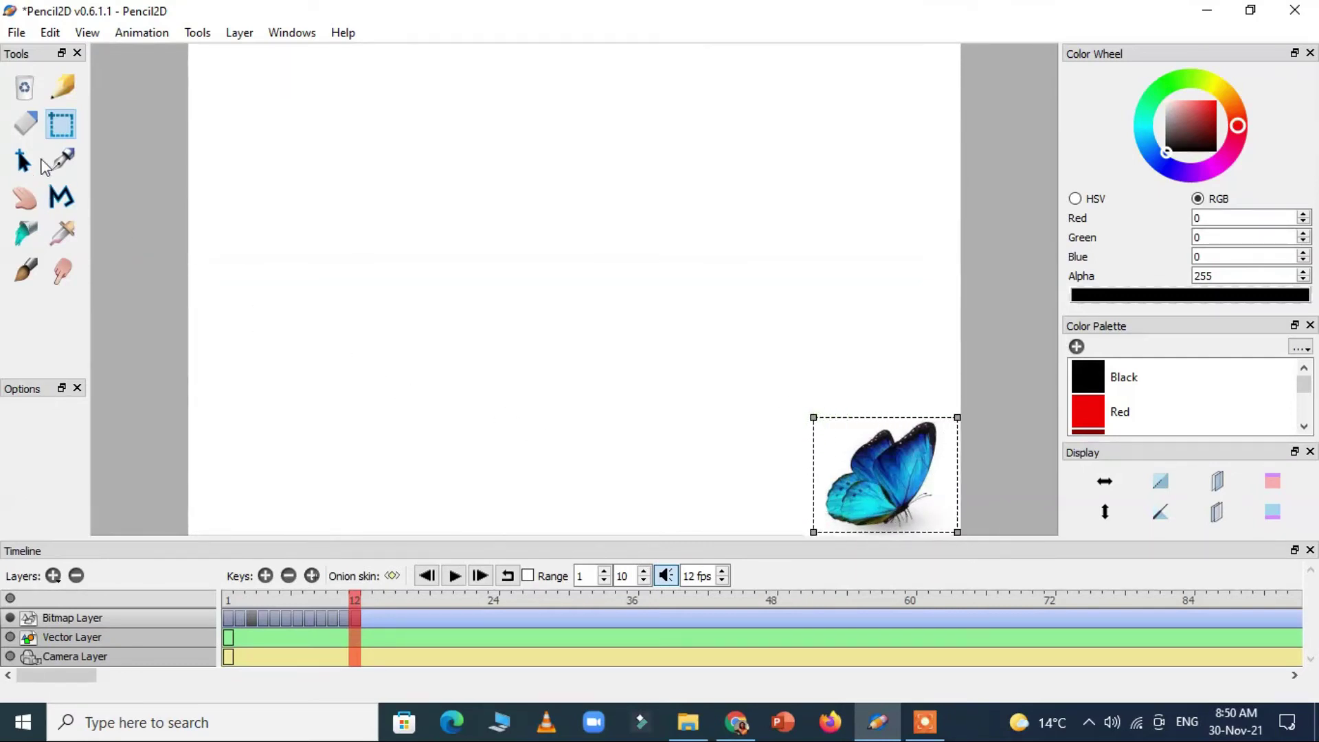
click(24, 161)
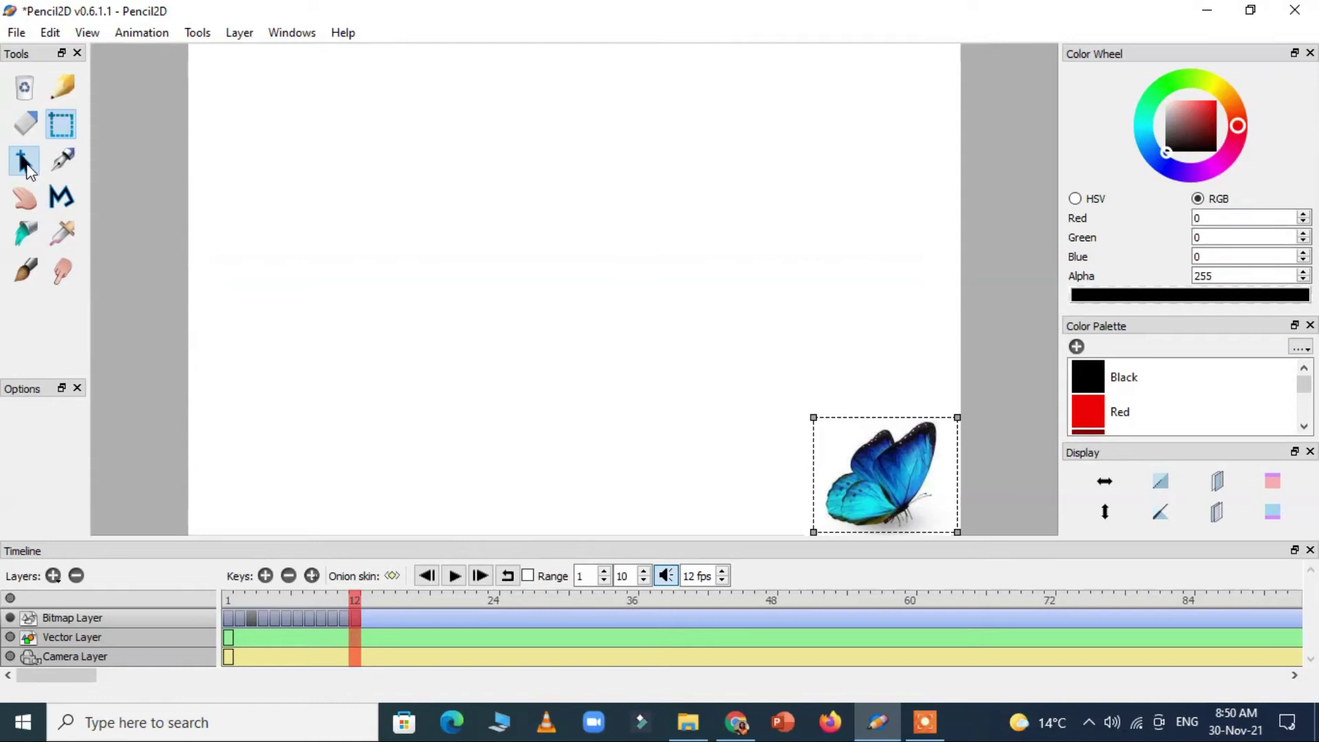
click(958, 533)
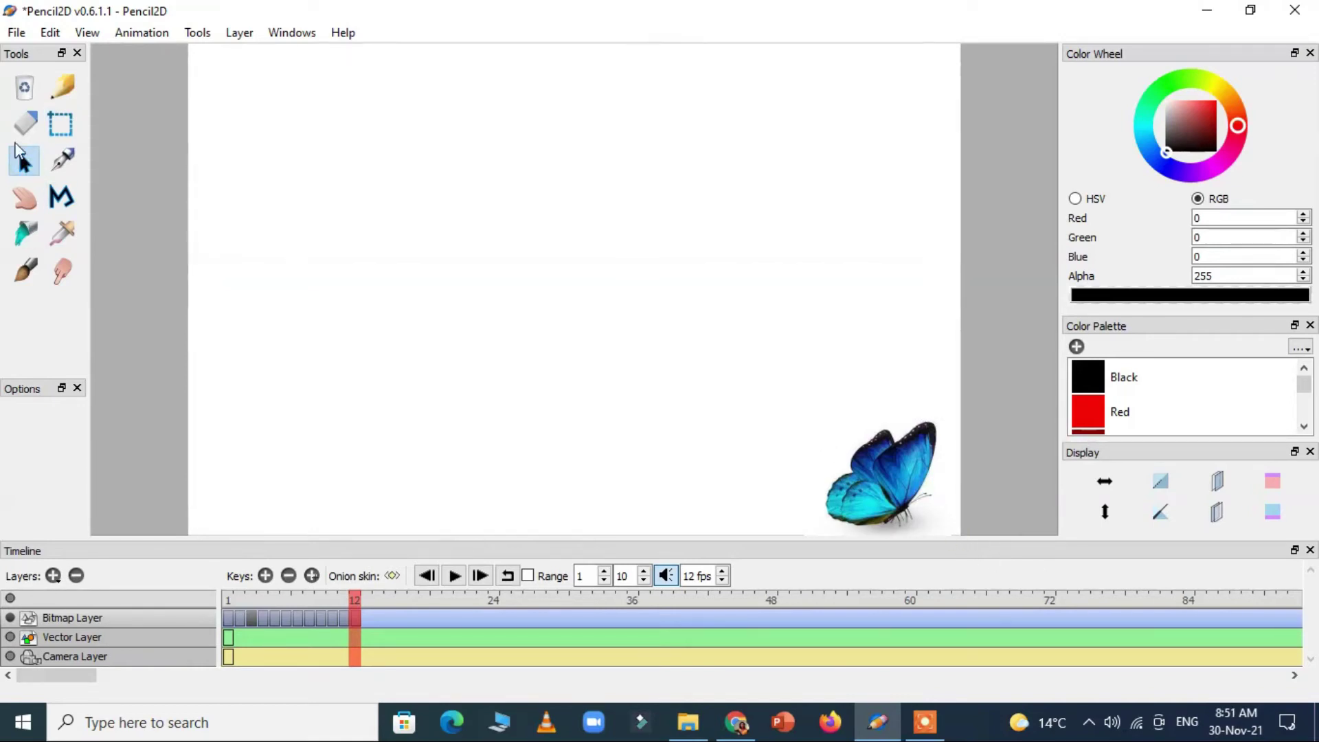
click(60, 123)
drag(786, 411, 959, 530)
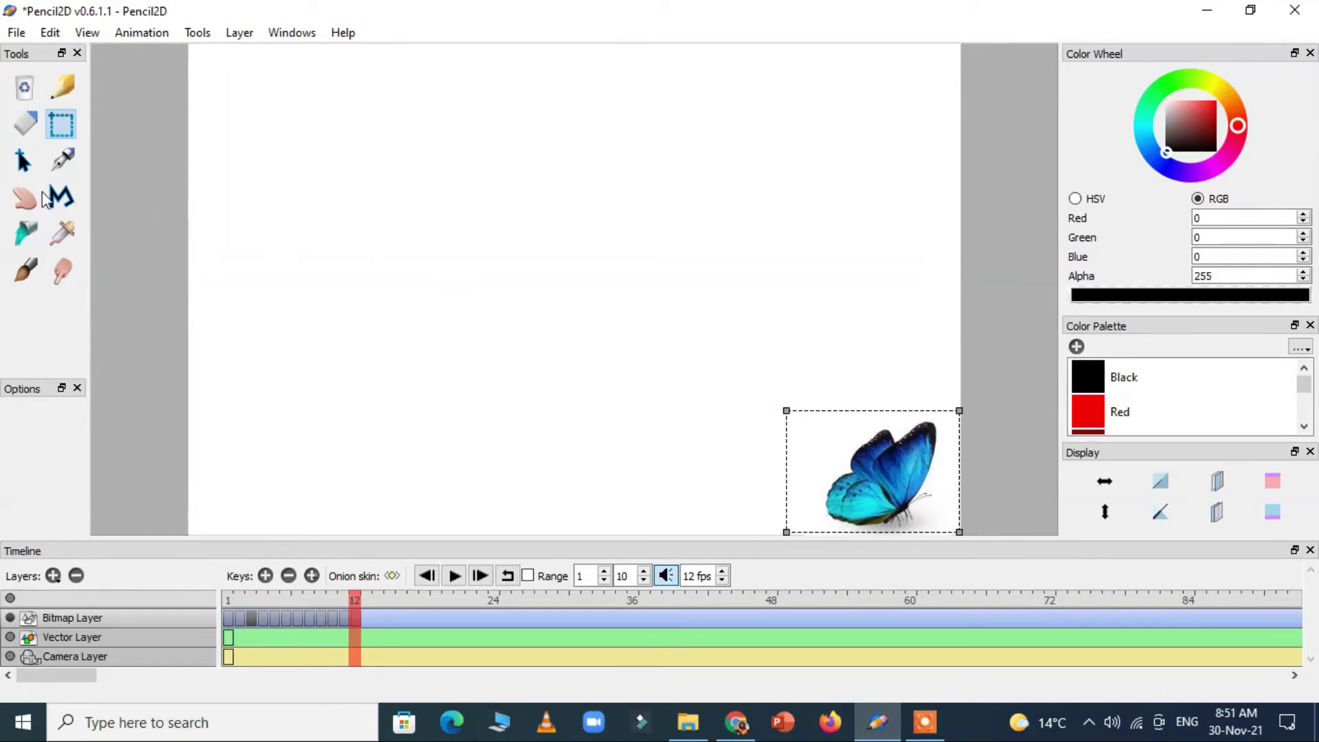
key(v)
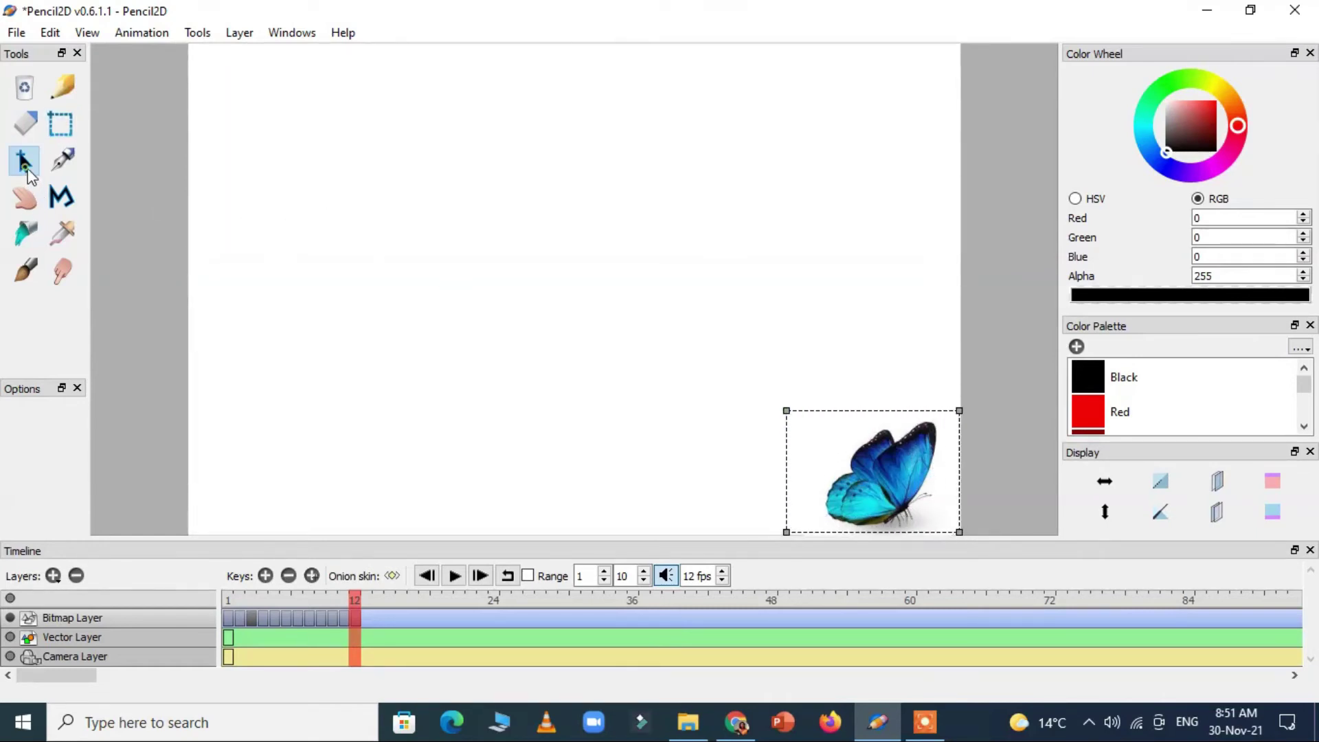
click(960, 533)
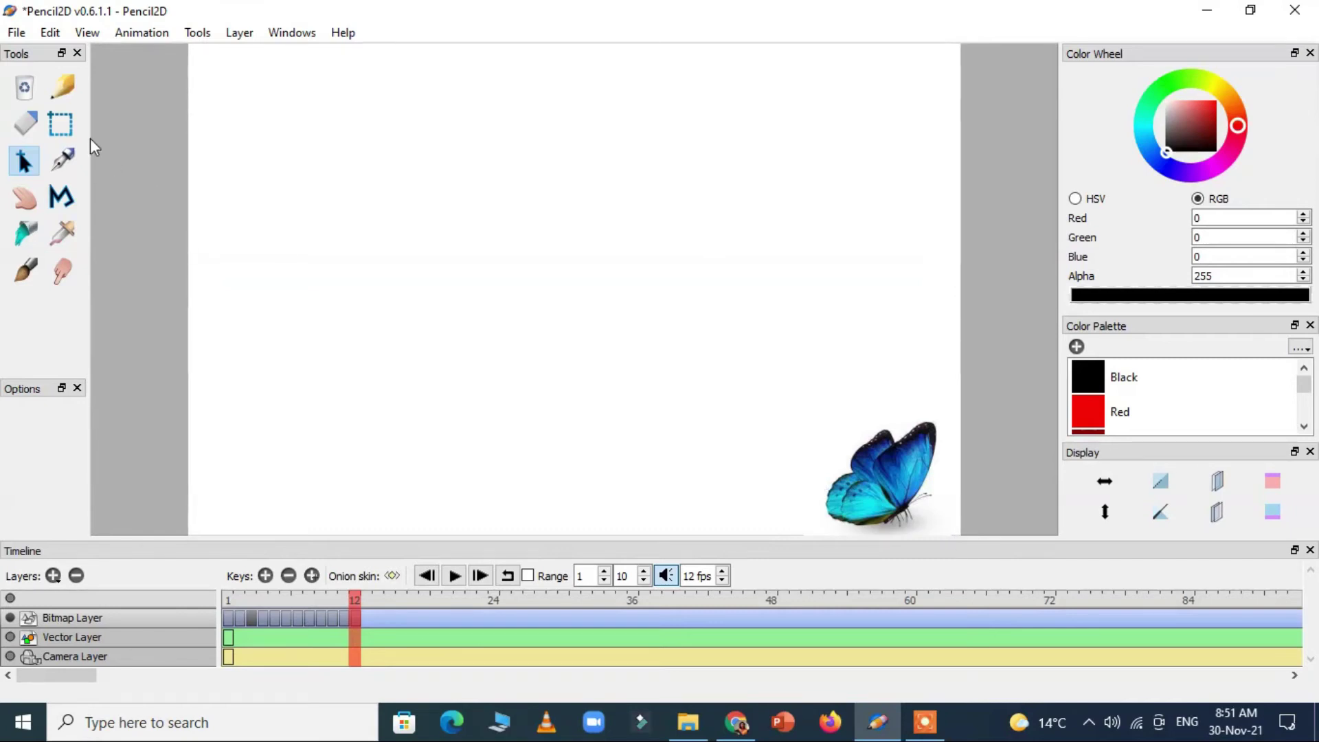
key(v)
drag(807, 421, 955, 527)
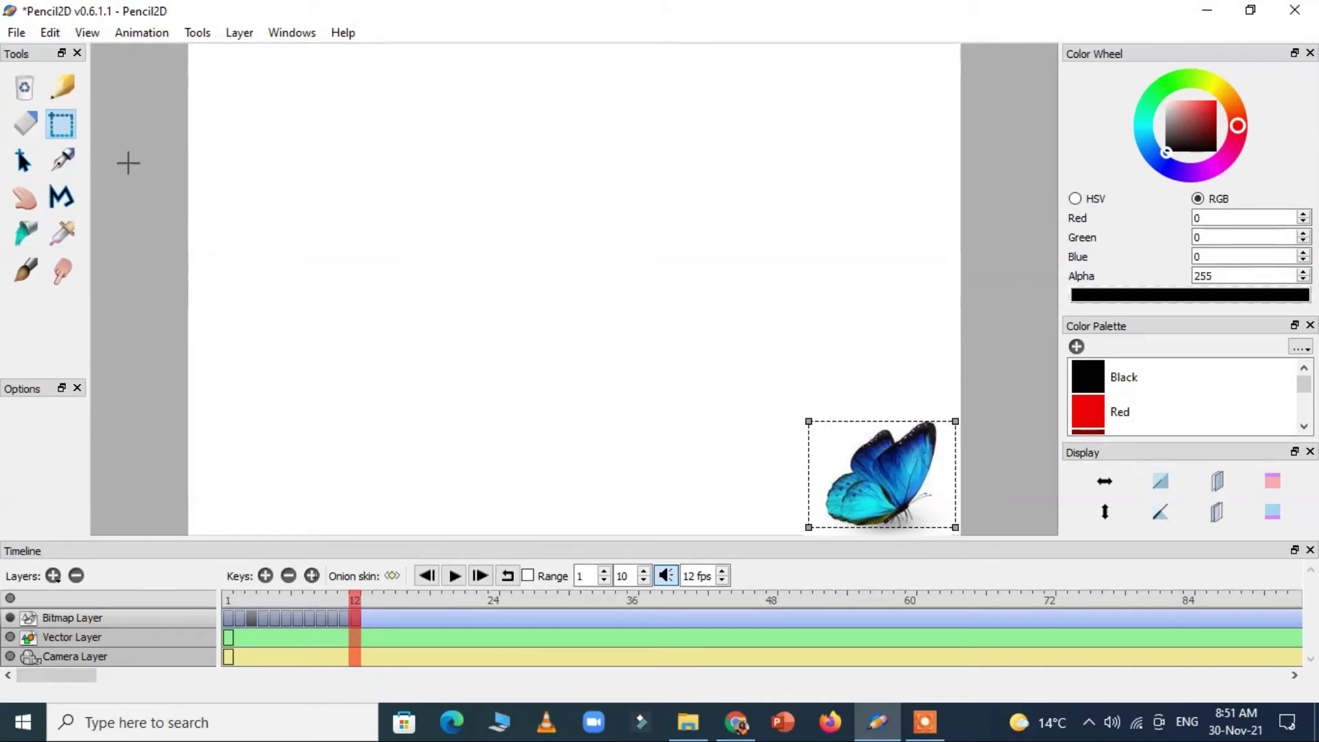
click(24, 161)
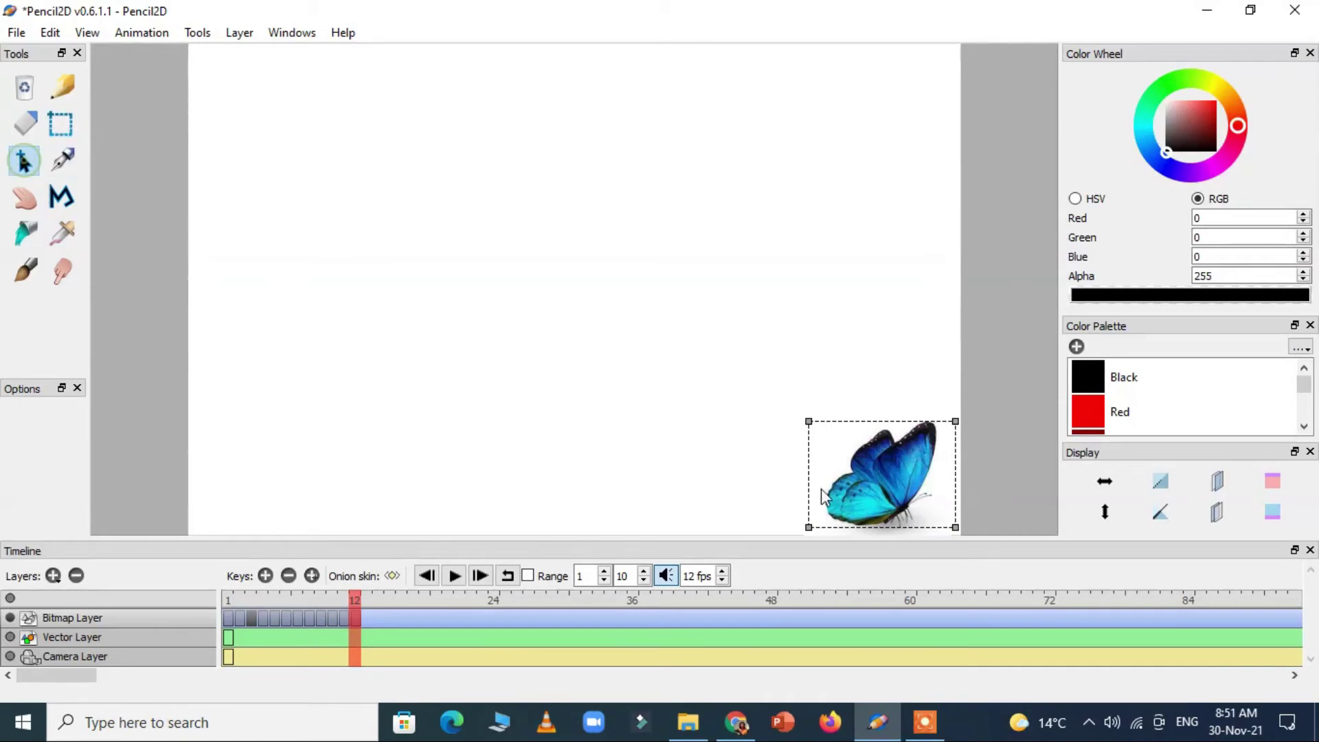
click(959, 531)
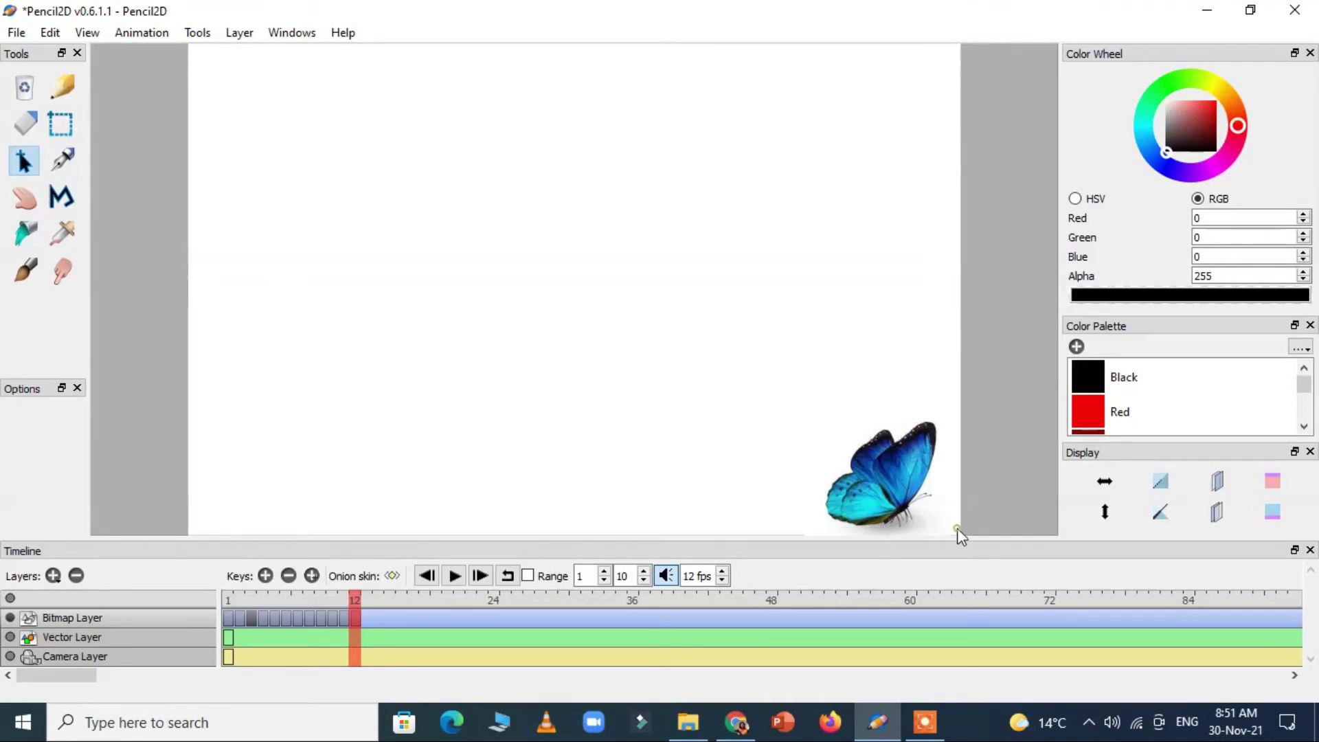
click(66, 128)
drag(812, 409, 953, 529)
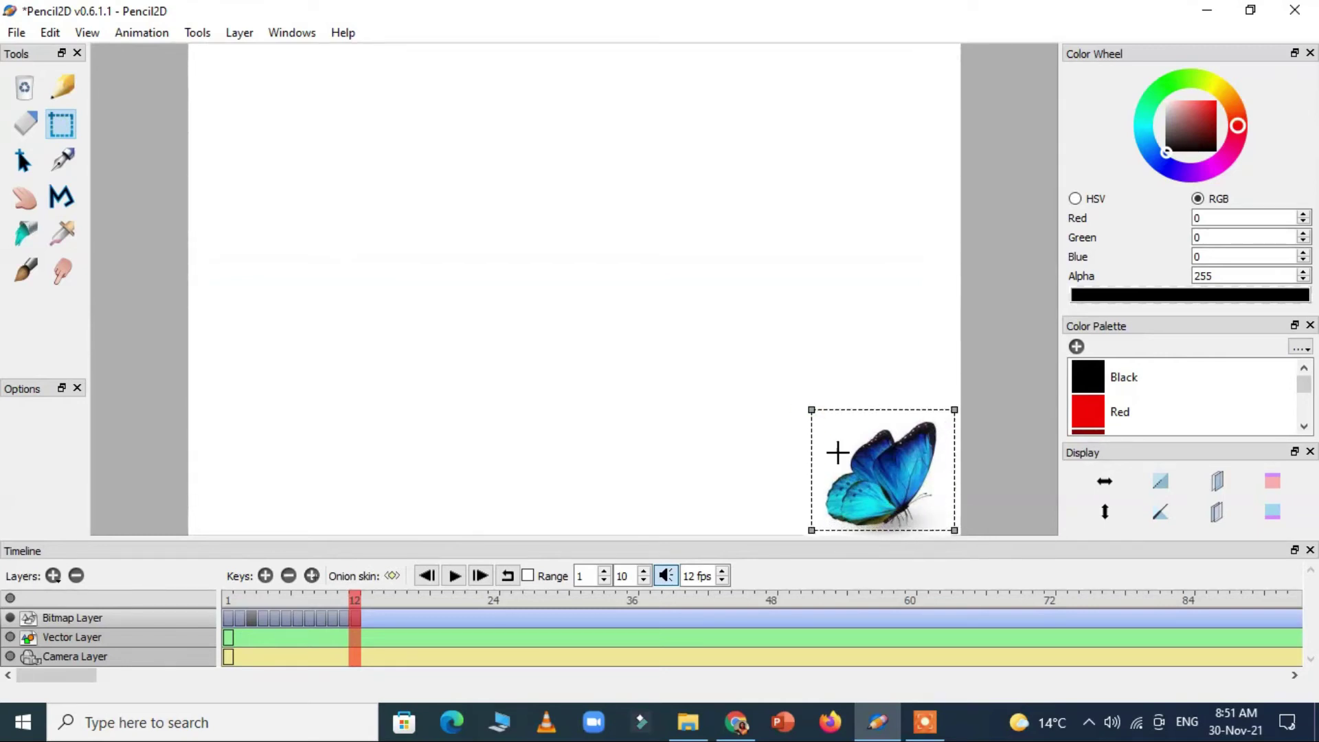
click(23, 161)
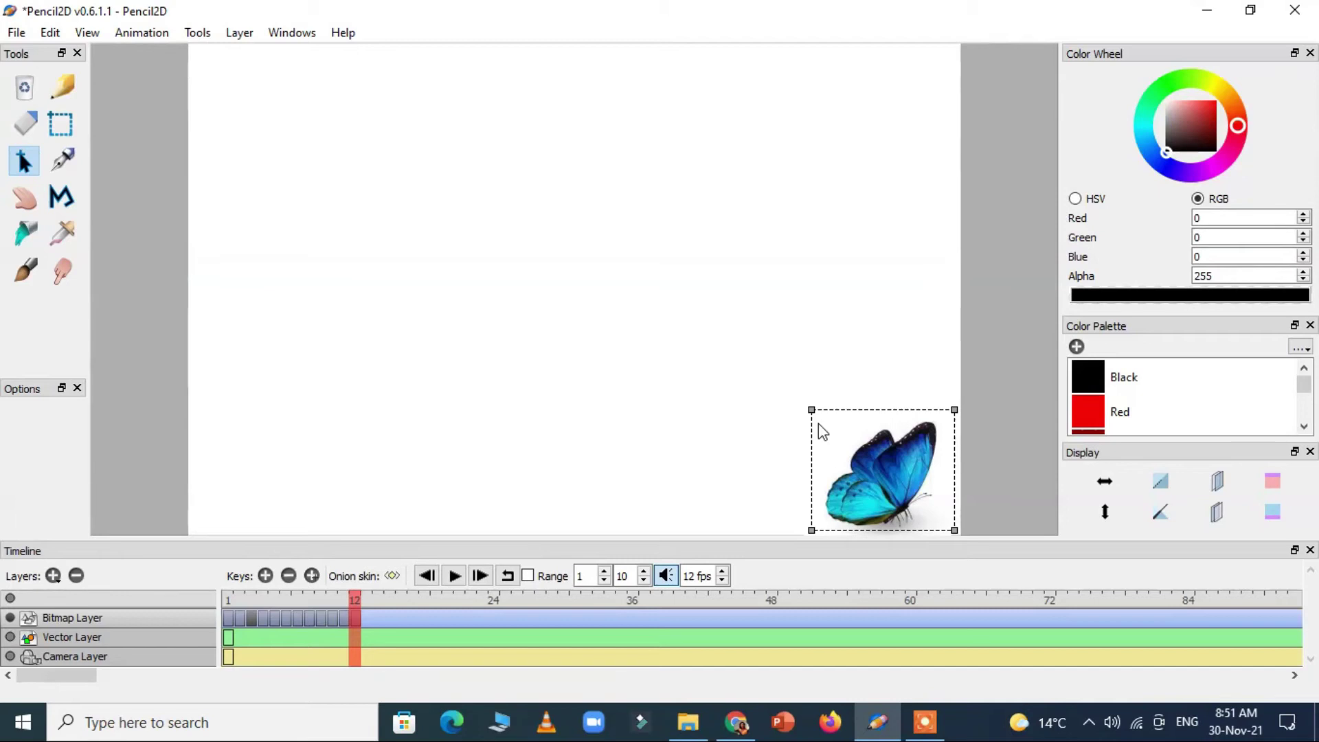
click(818, 418)
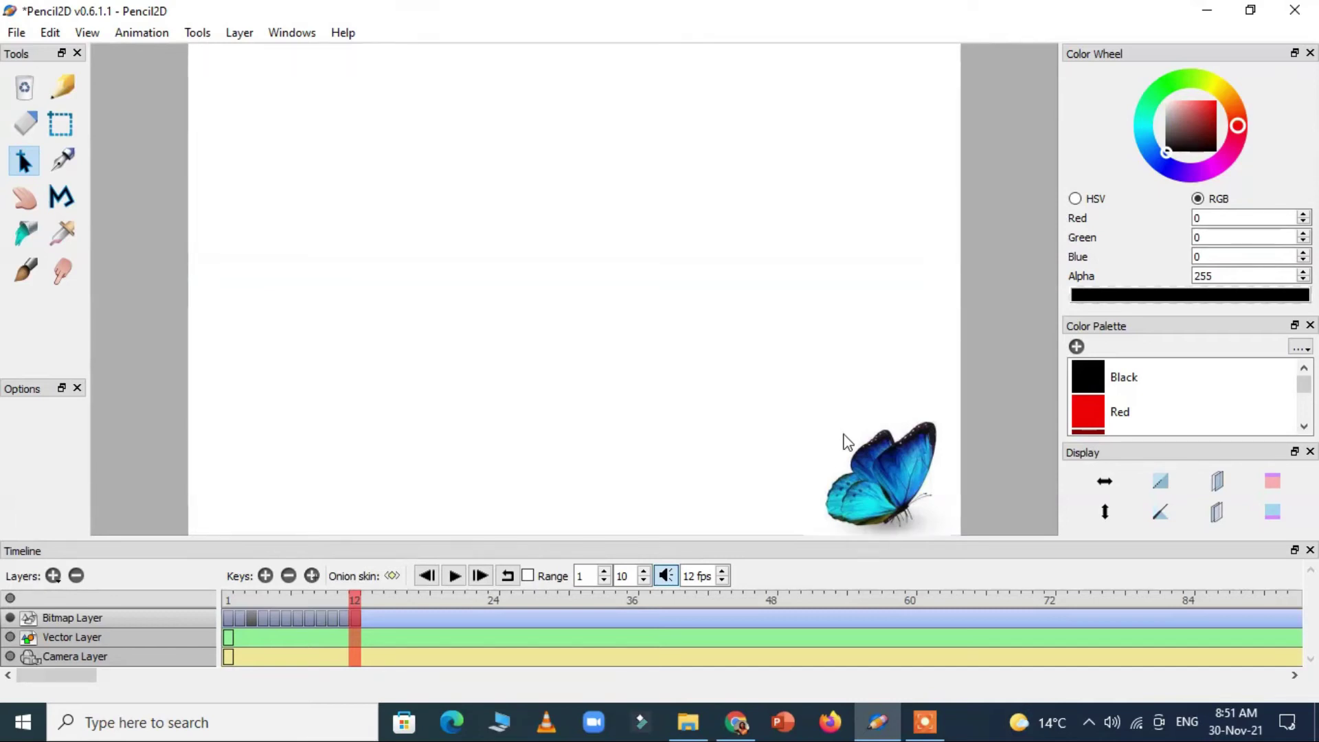
click(69, 129)
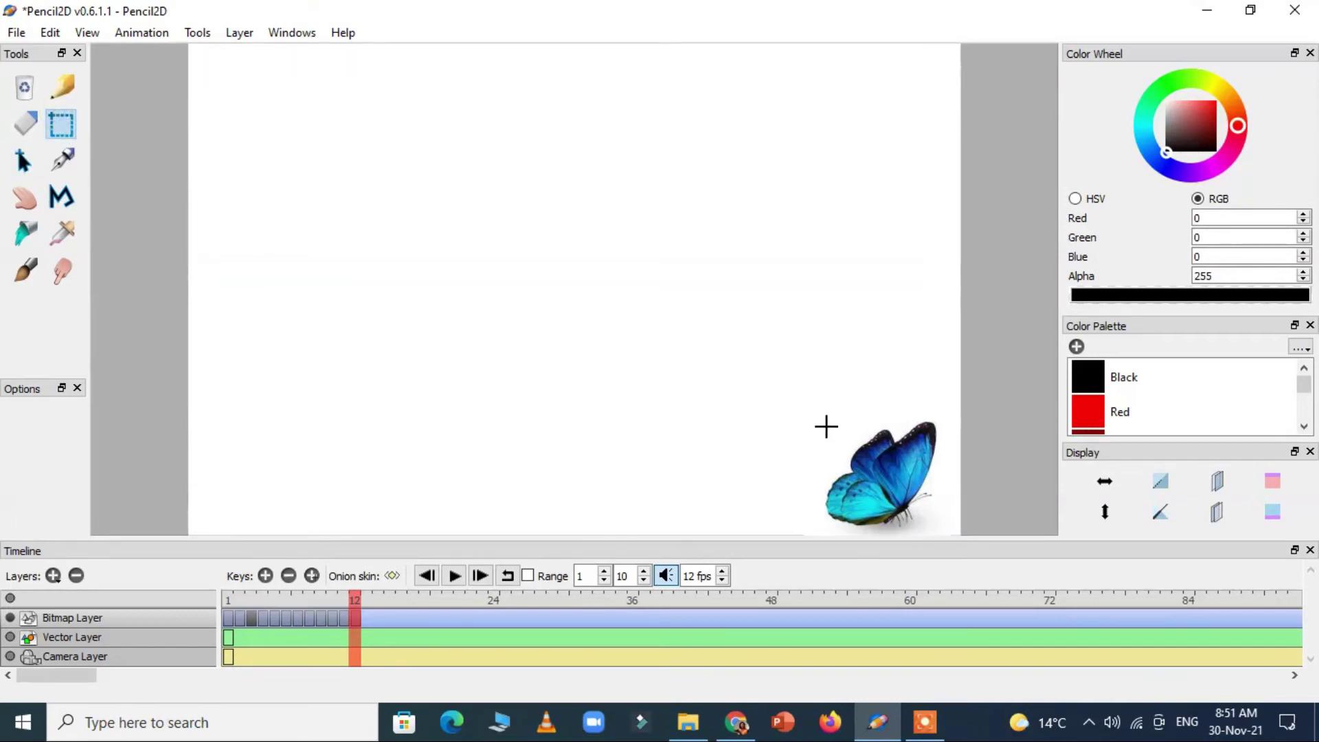
drag(819, 422, 960, 533)
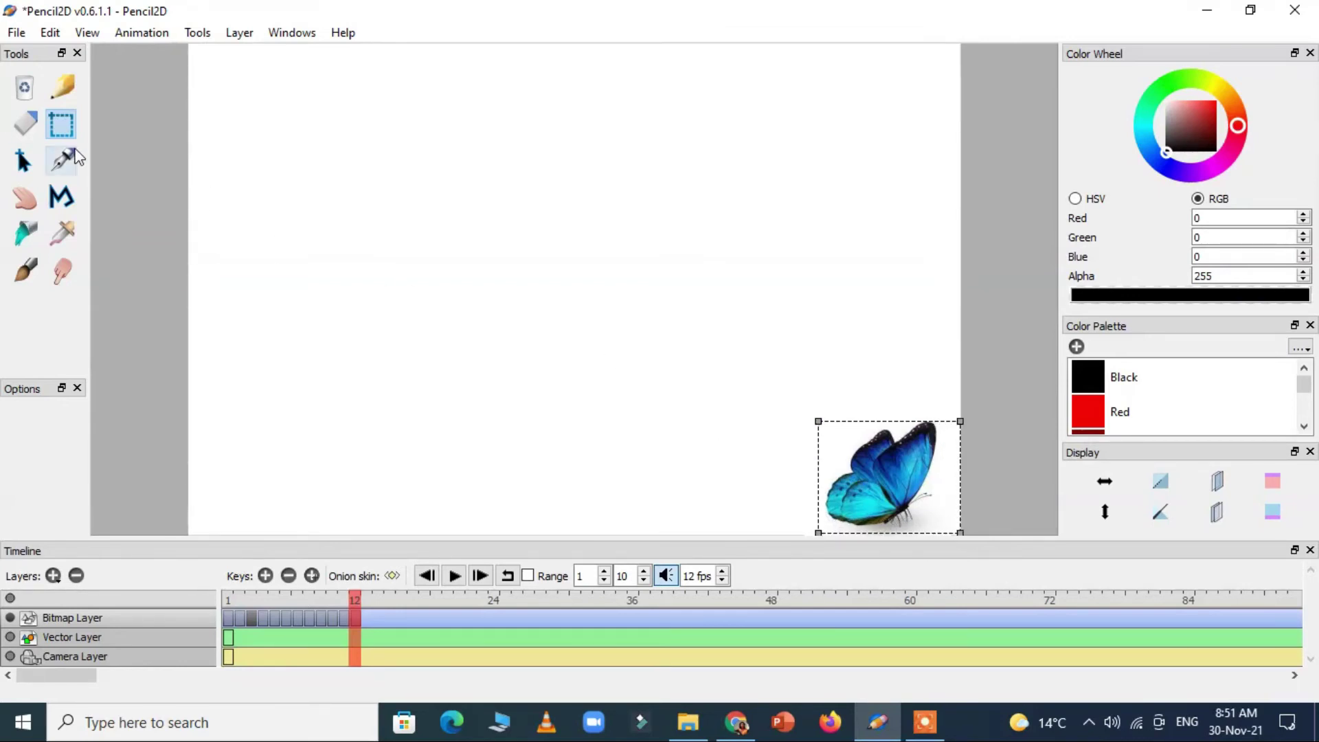
click(23, 161)
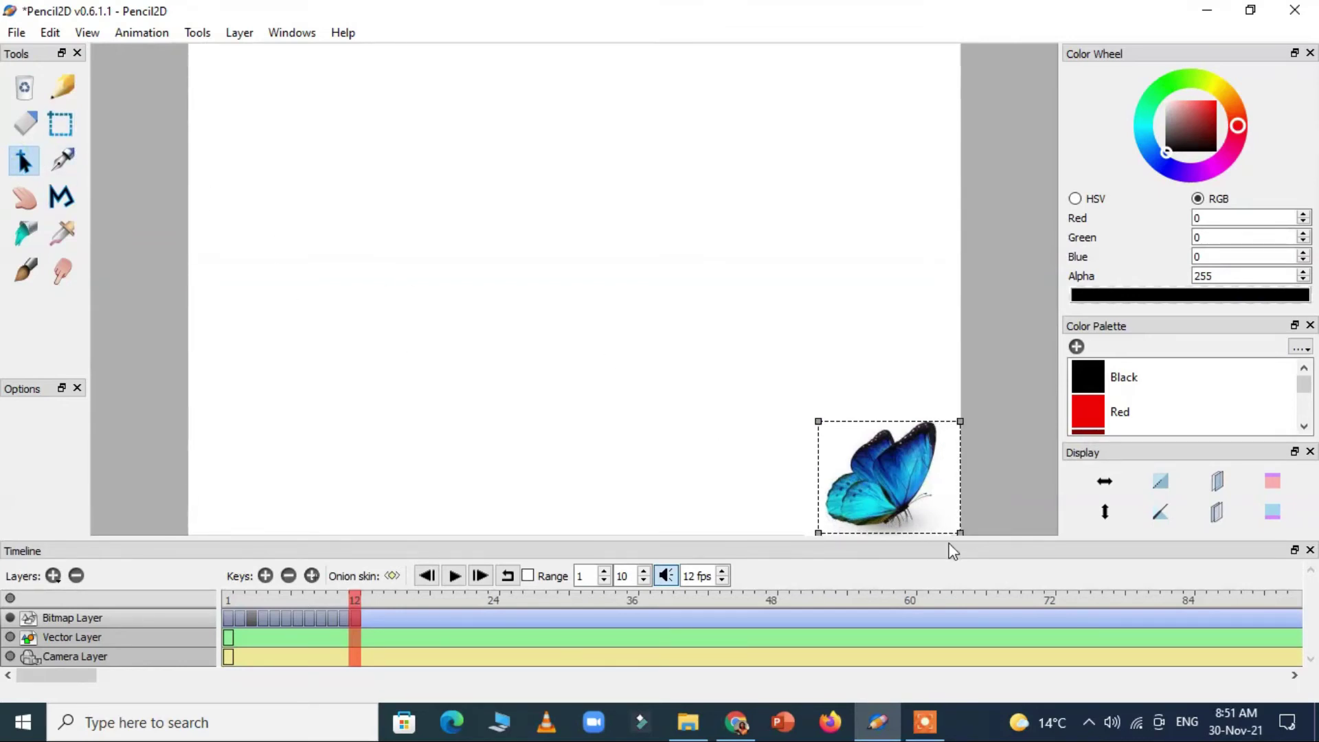
Nudge the butterfly slightly upward in the bottom-right corner and deselect it.
mouse_move(901, 484)
mouse_down()
mouse_move(741, 426)
mouse_move(840, 440)
mouse_move(856, 319)
mouse_move(628, 198)
mouse_move(295, 463)
mouse_move(622, 509)
mouse_move(880, 463)
mouse_move(897, 492)
mouse_move(884, 493)
mouse_move(898, 496)
mouse_move(901, 478)
mouse_up()
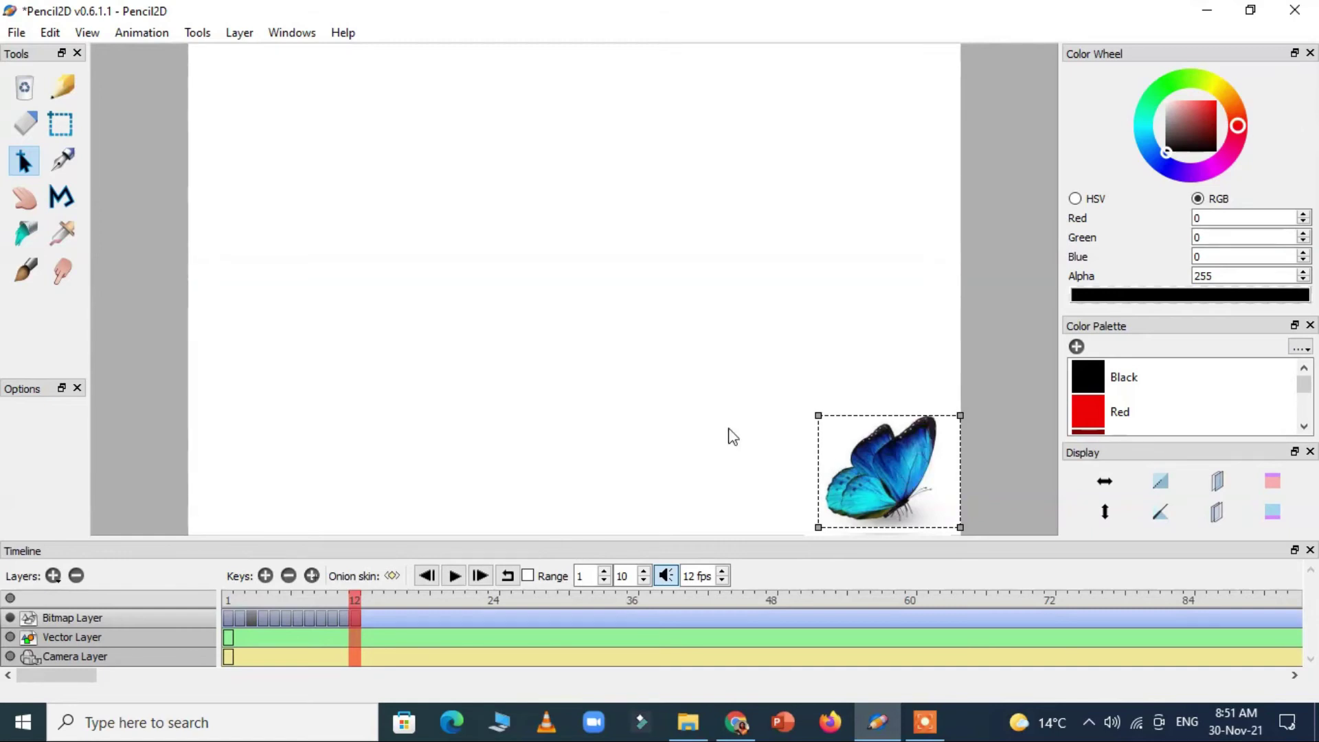
click(819, 417)
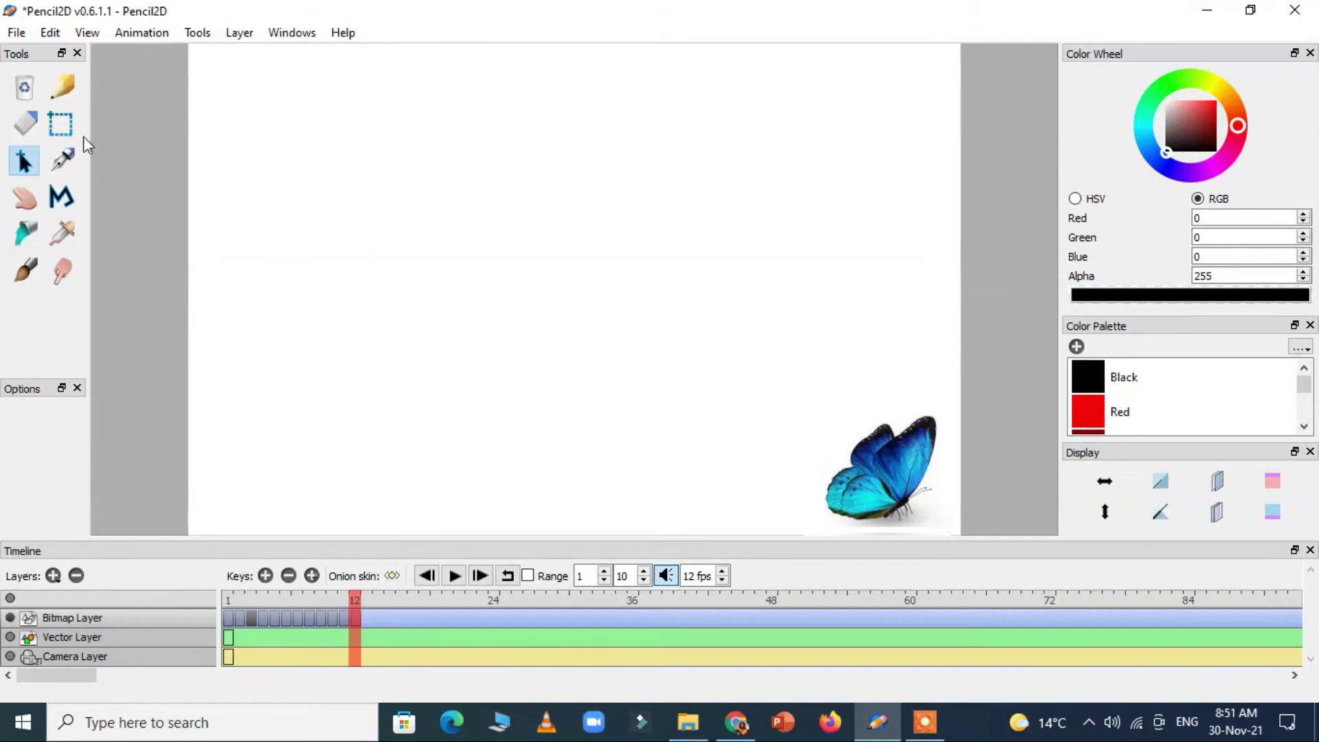
click(61, 124)
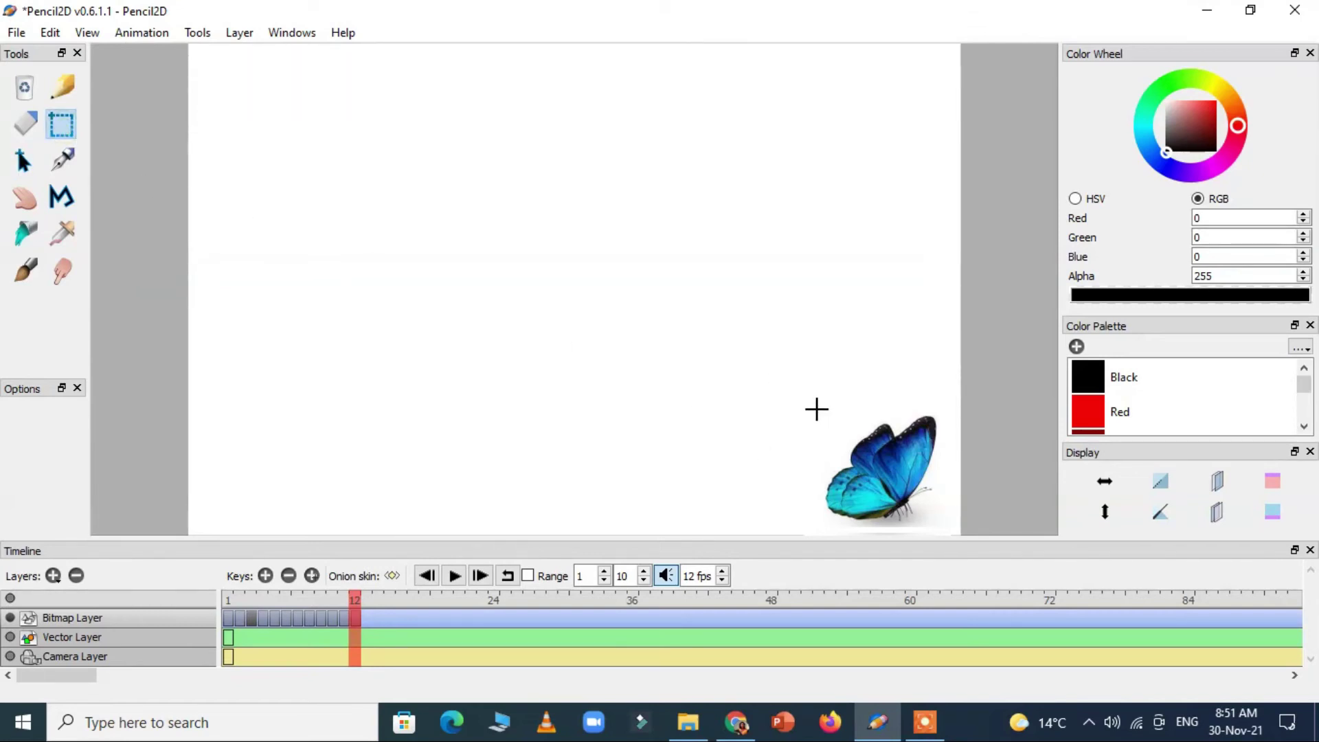
drag(818, 410, 958, 529)
click(24, 160)
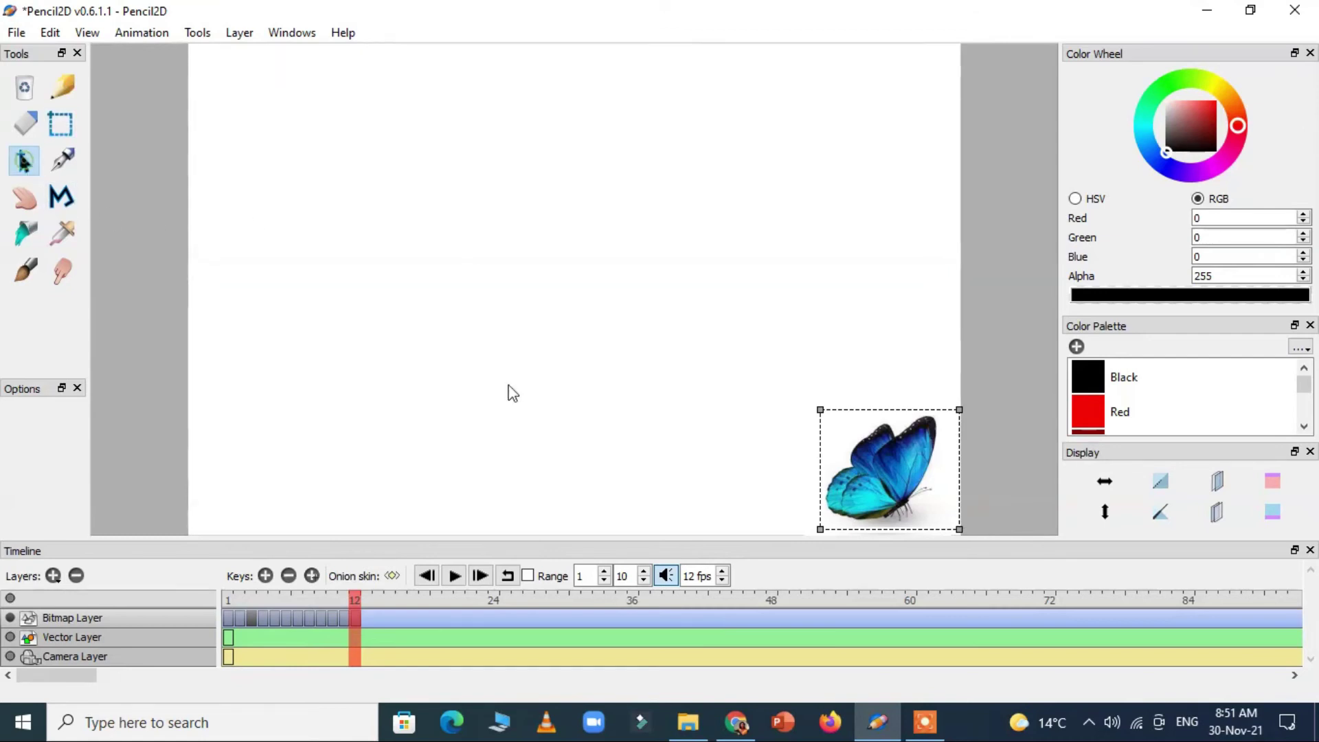
click(959, 408)
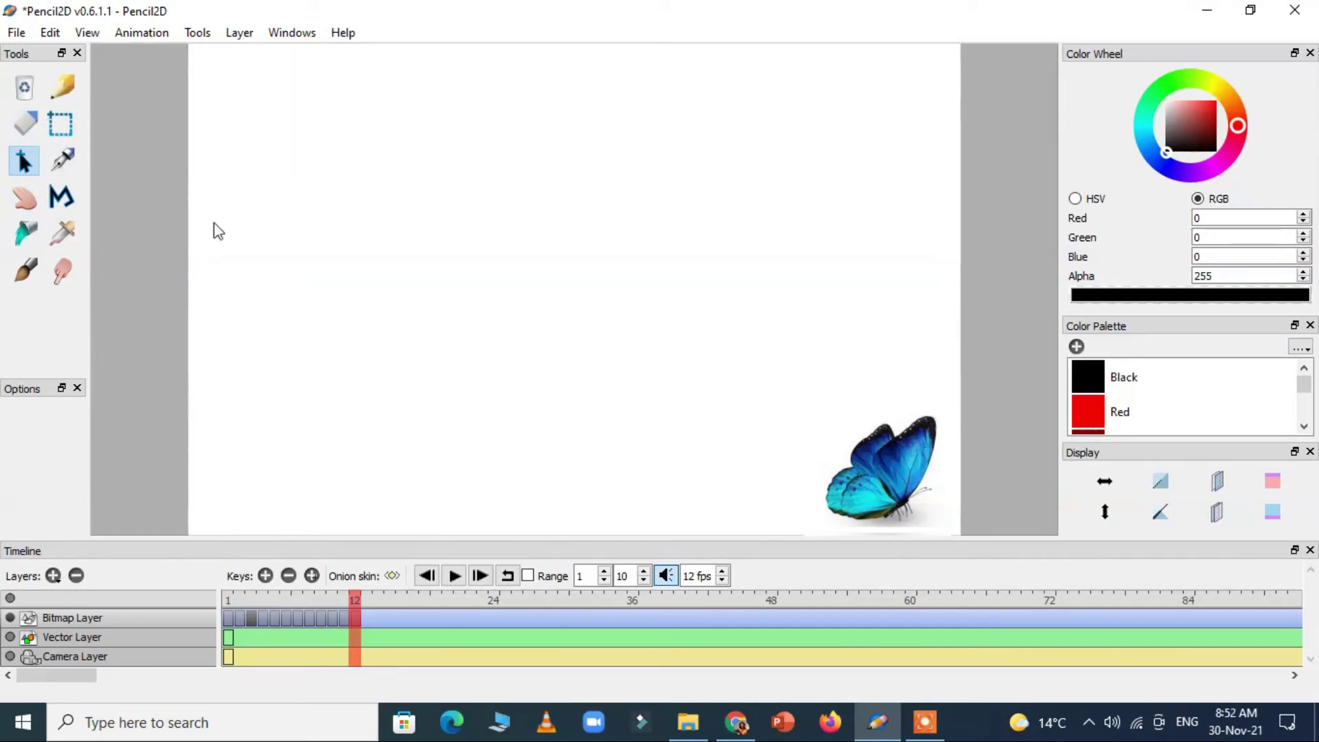
Lower the frame rate from 12 to 5 fps and play the animation.
click(722, 582)
click(722, 582)
click(721, 582)
click(722, 582)
click(721, 576)
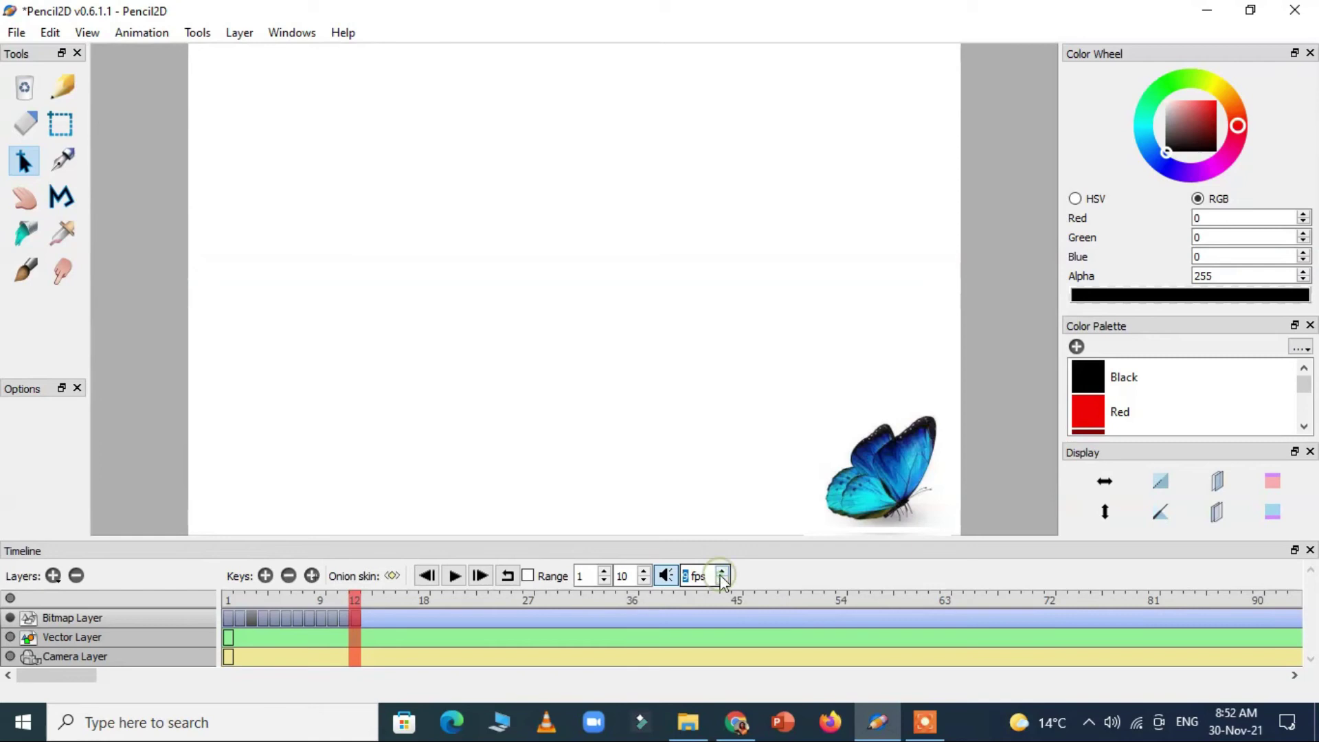
click(721, 575)
click(722, 575)
click(722, 576)
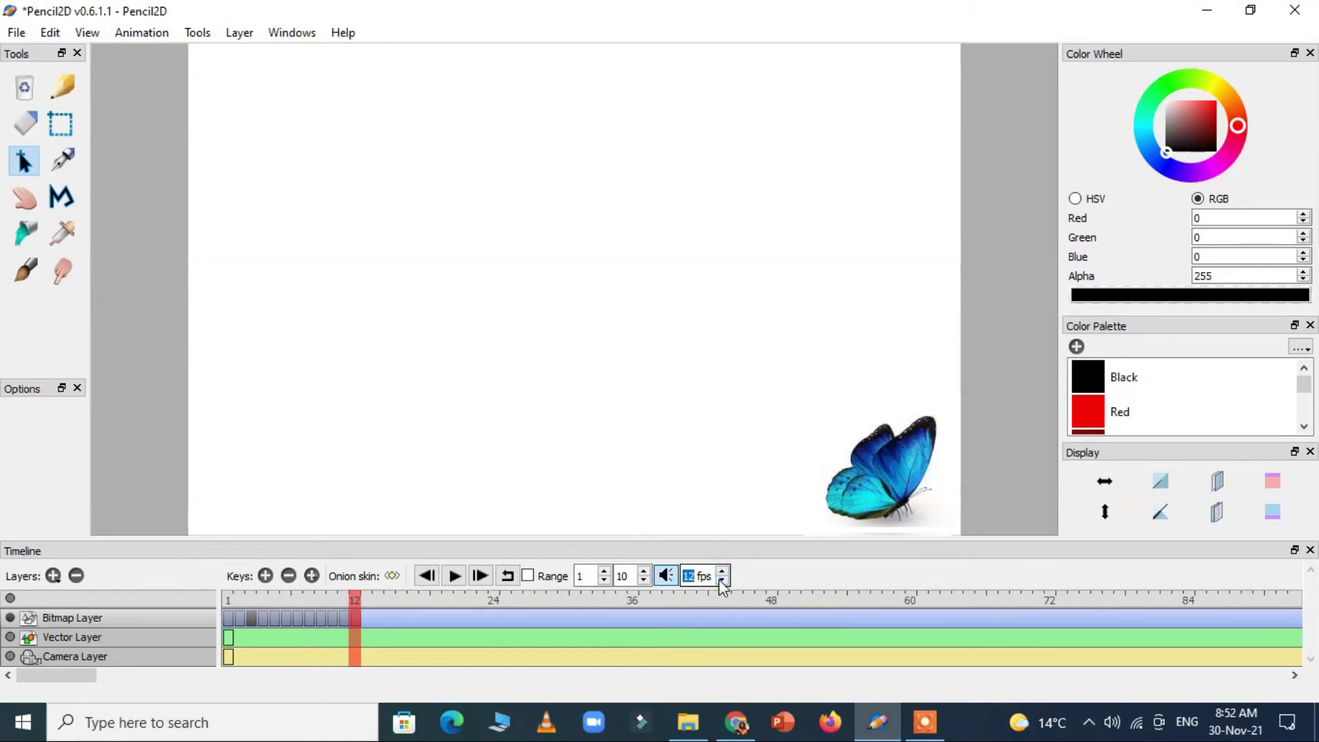
click(721, 582)
click(722, 582)
click(722, 582)
click(721, 582)
click(721, 582)
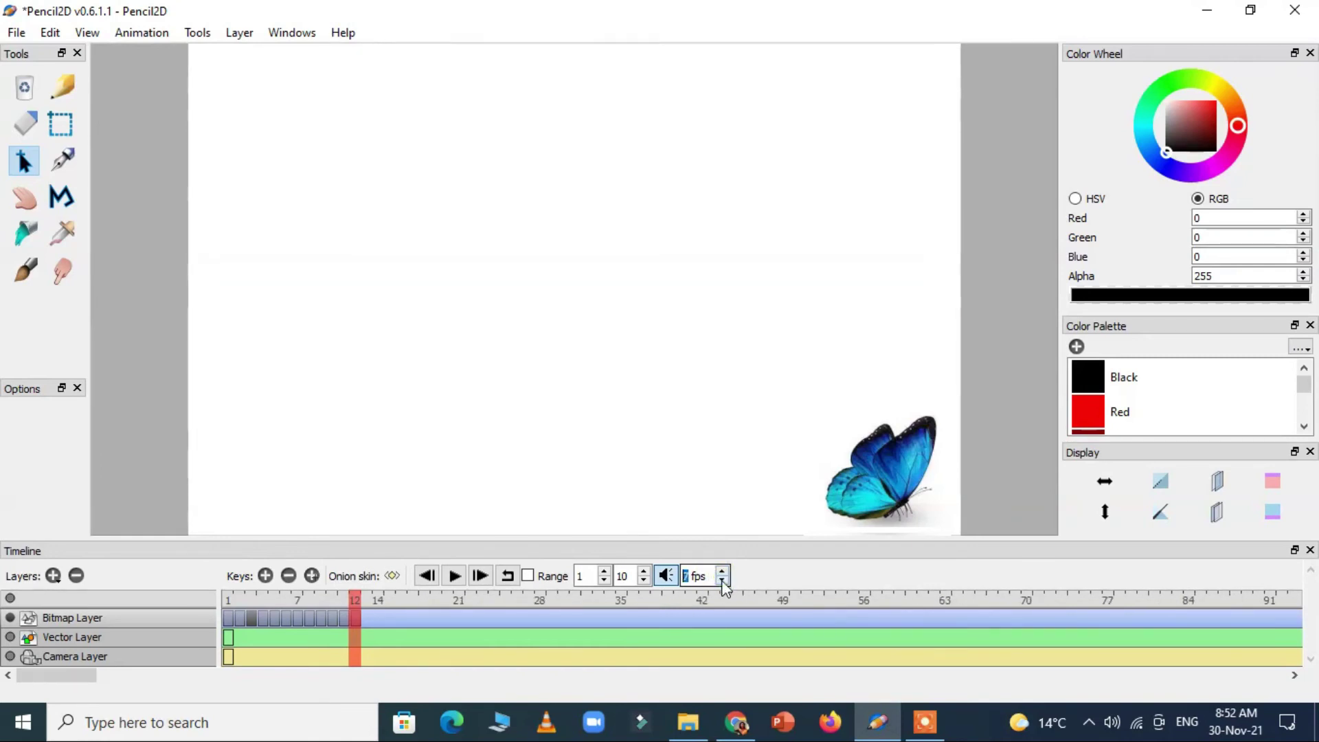
click(722, 582)
click(722, 582)
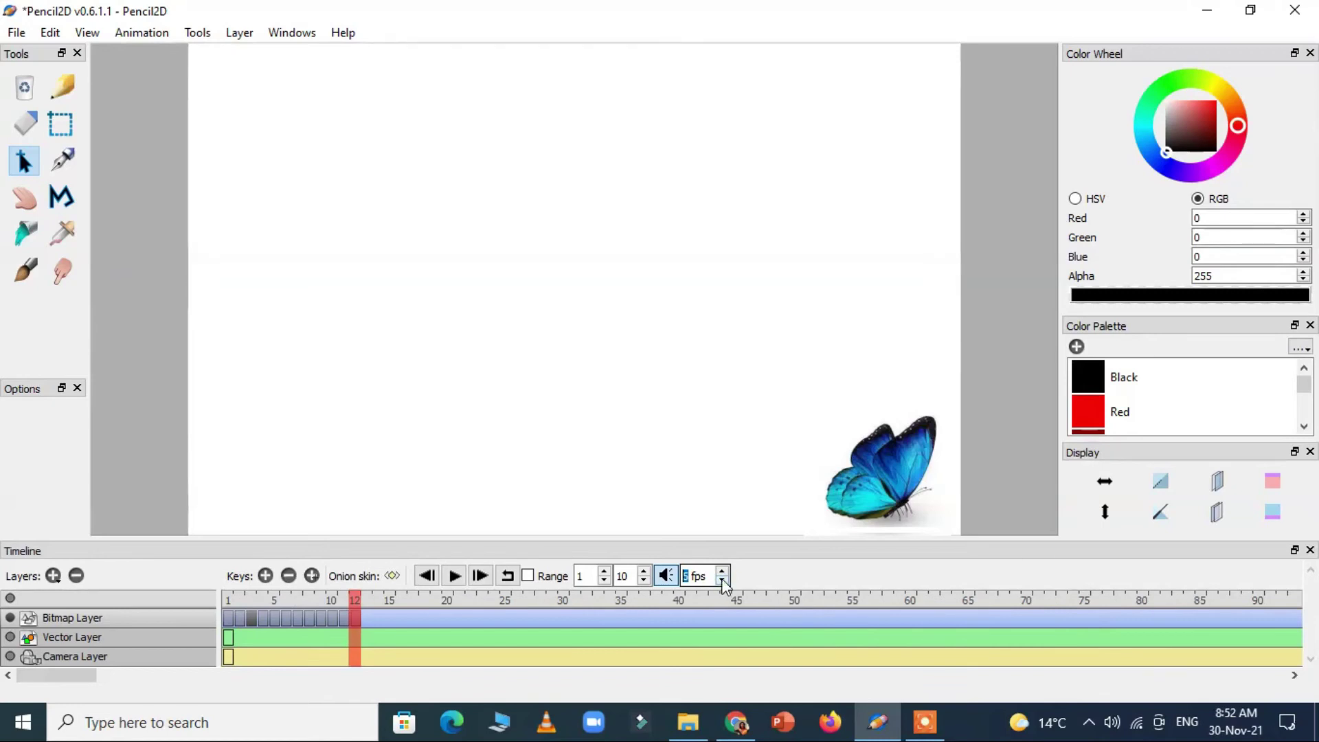
click(142, 32)
click(152, 56)
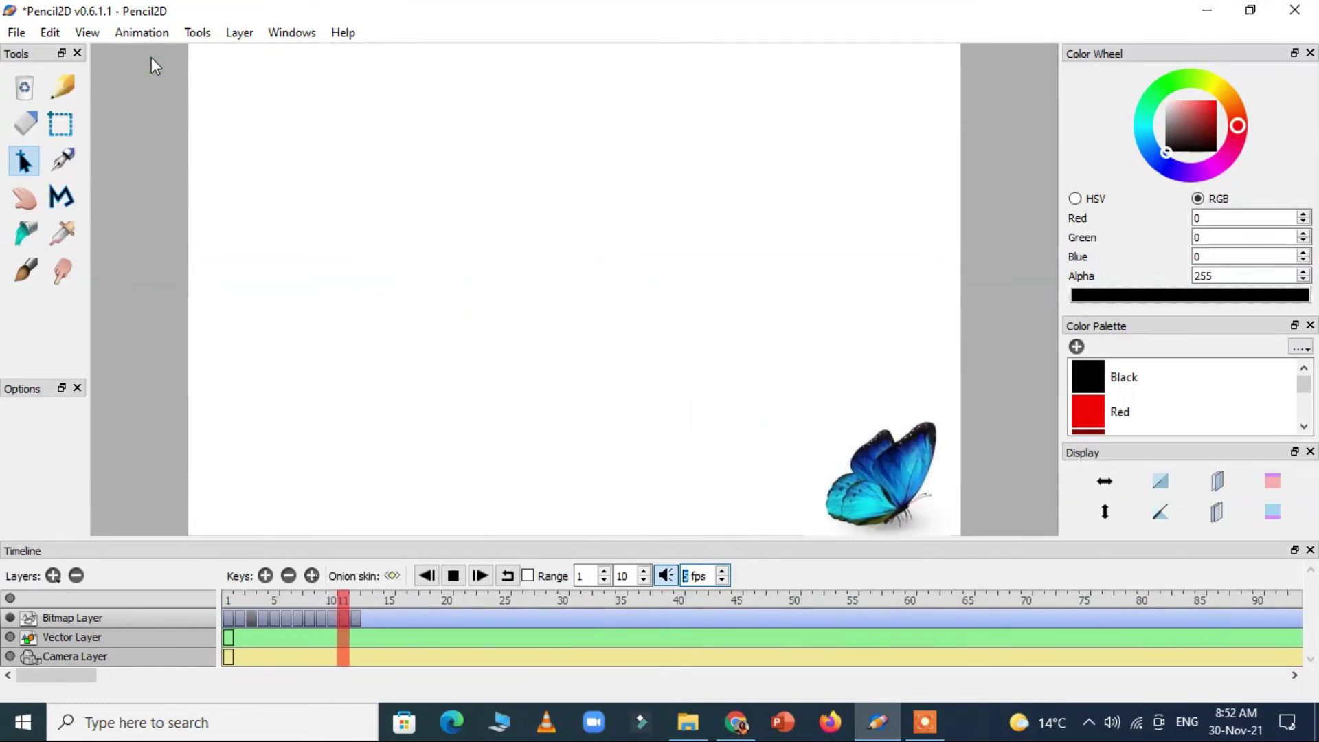
Replay the animation, enable Loop, then start and stop the looping playback.
click(137, 36)
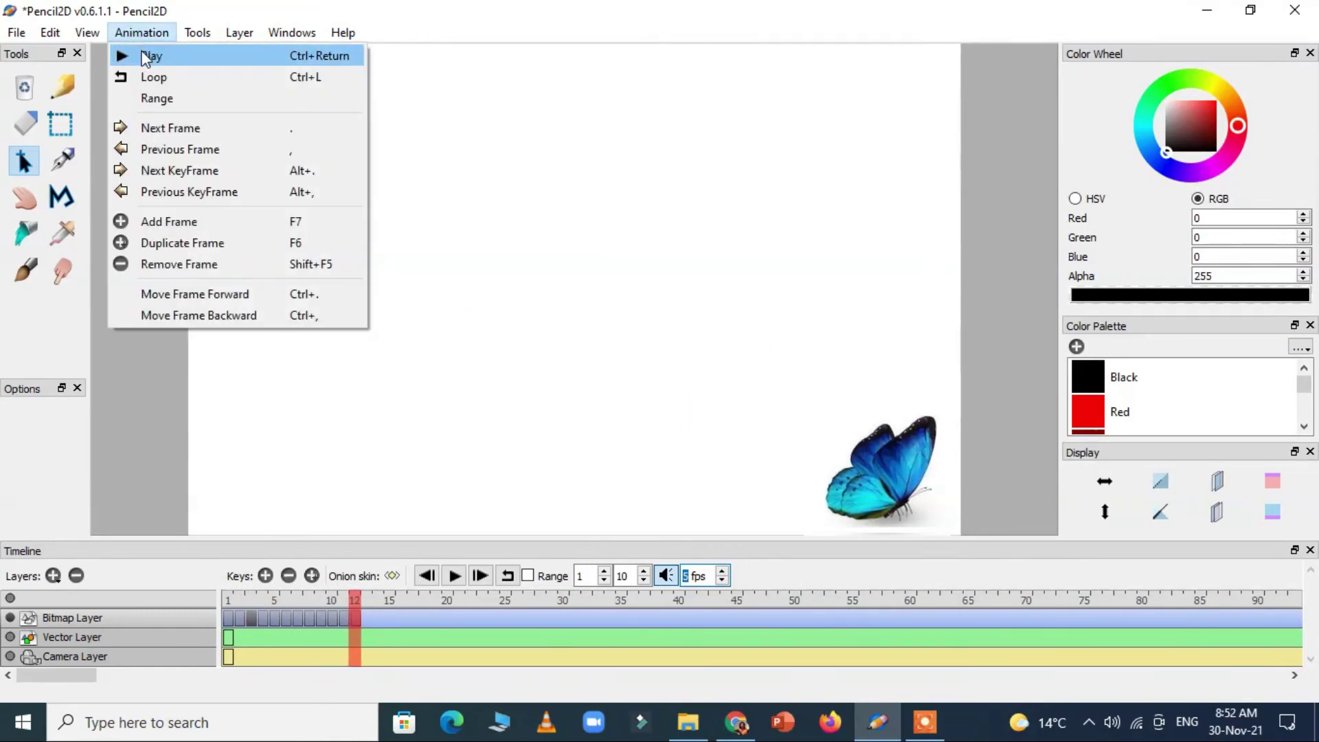
click(141, 53)
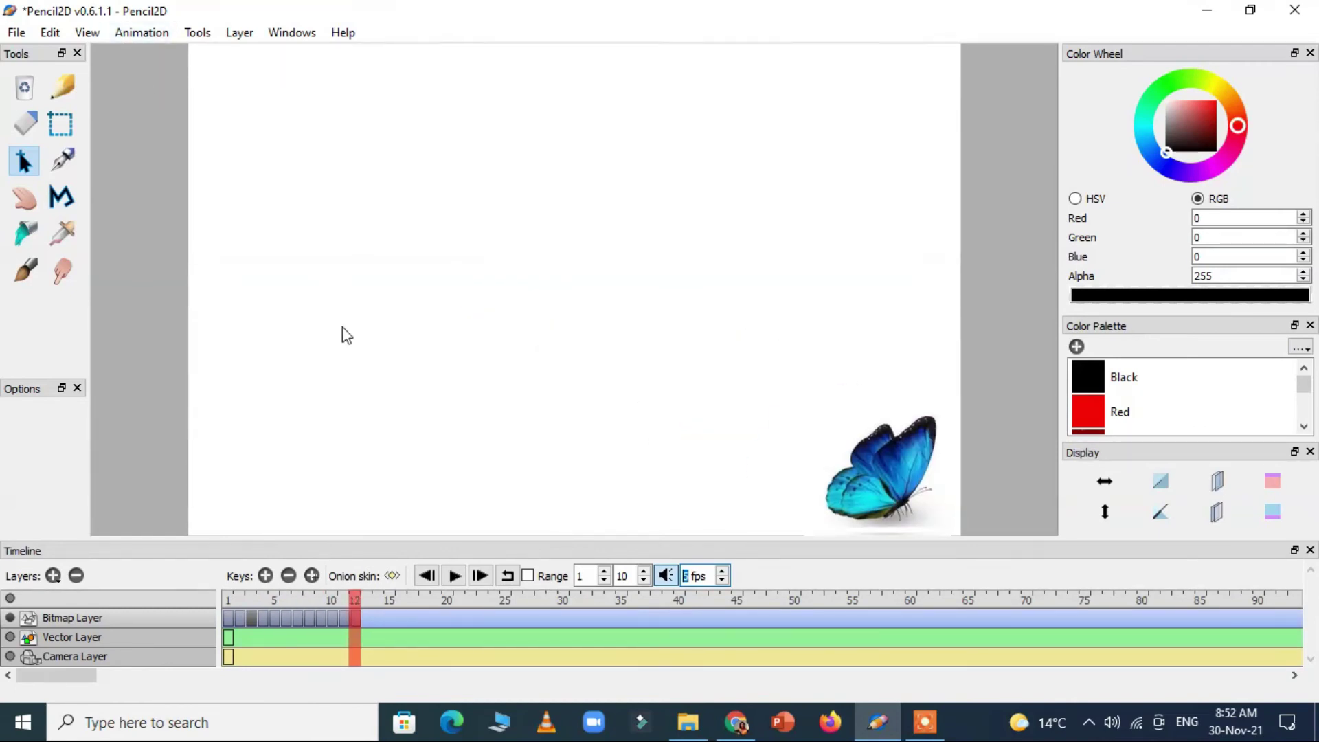
click(508, 580)
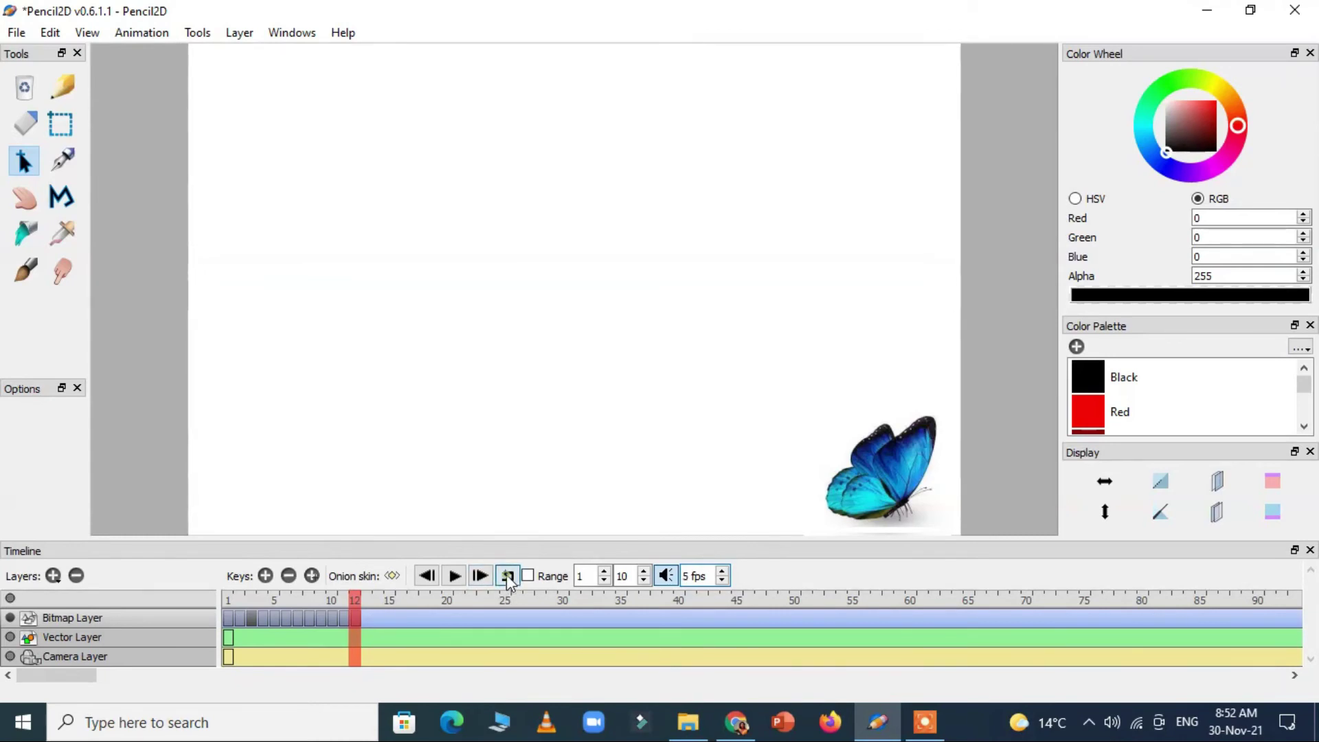
click(454, 576)
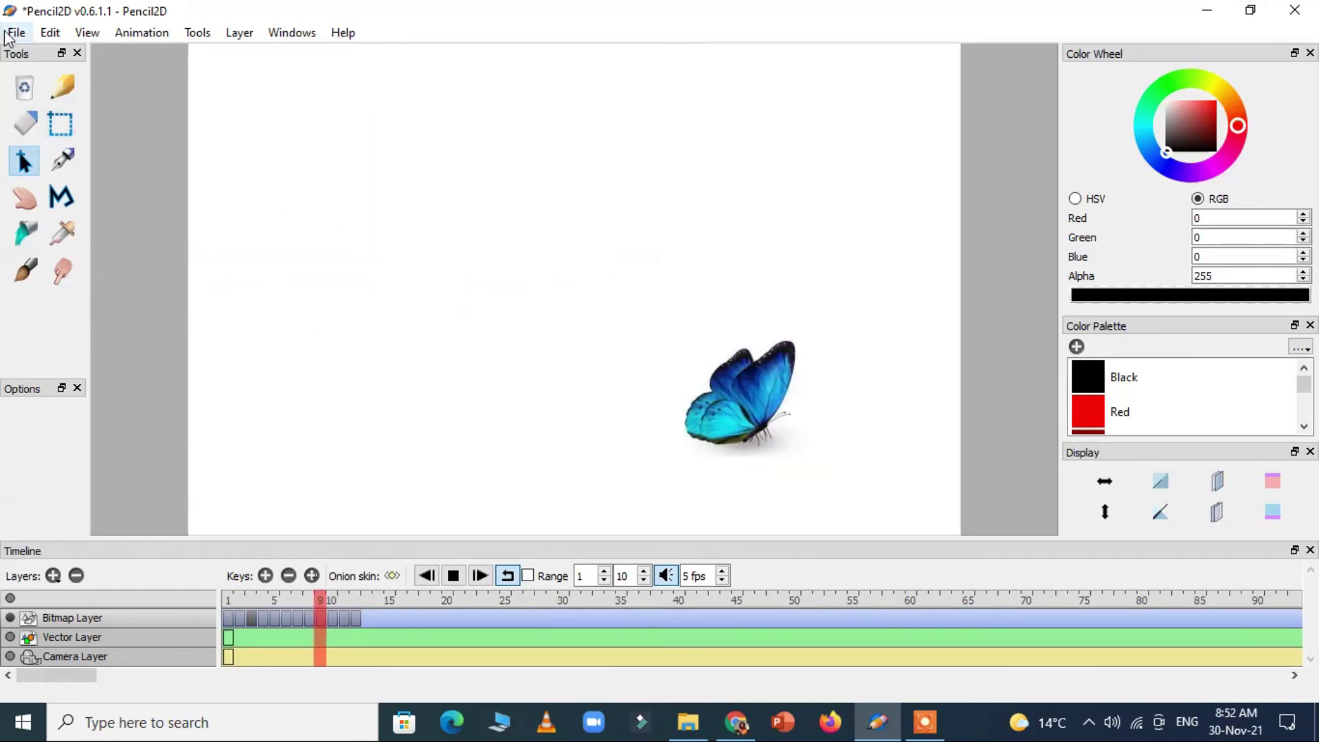
click(453, 576)
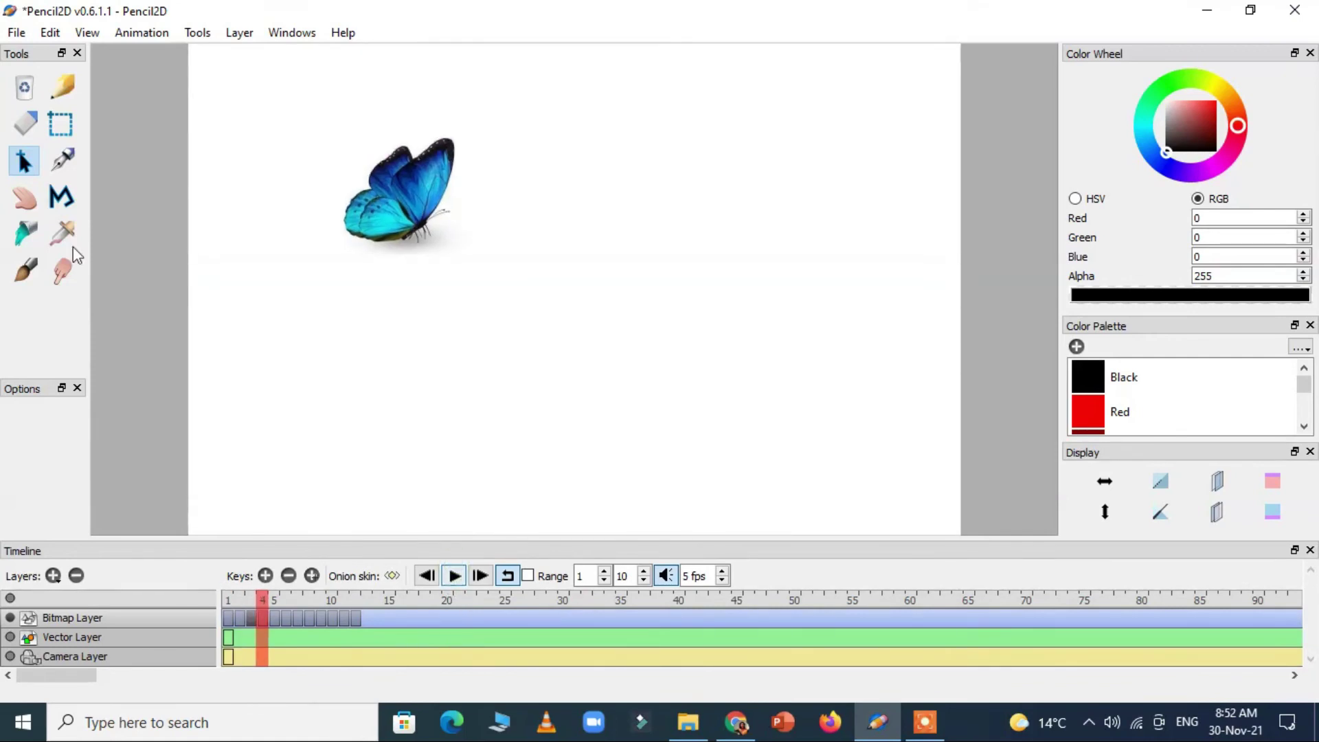
Save As Butterfly.pclx in Documents, replacing the default name MyAnimation.
click(15, 33)
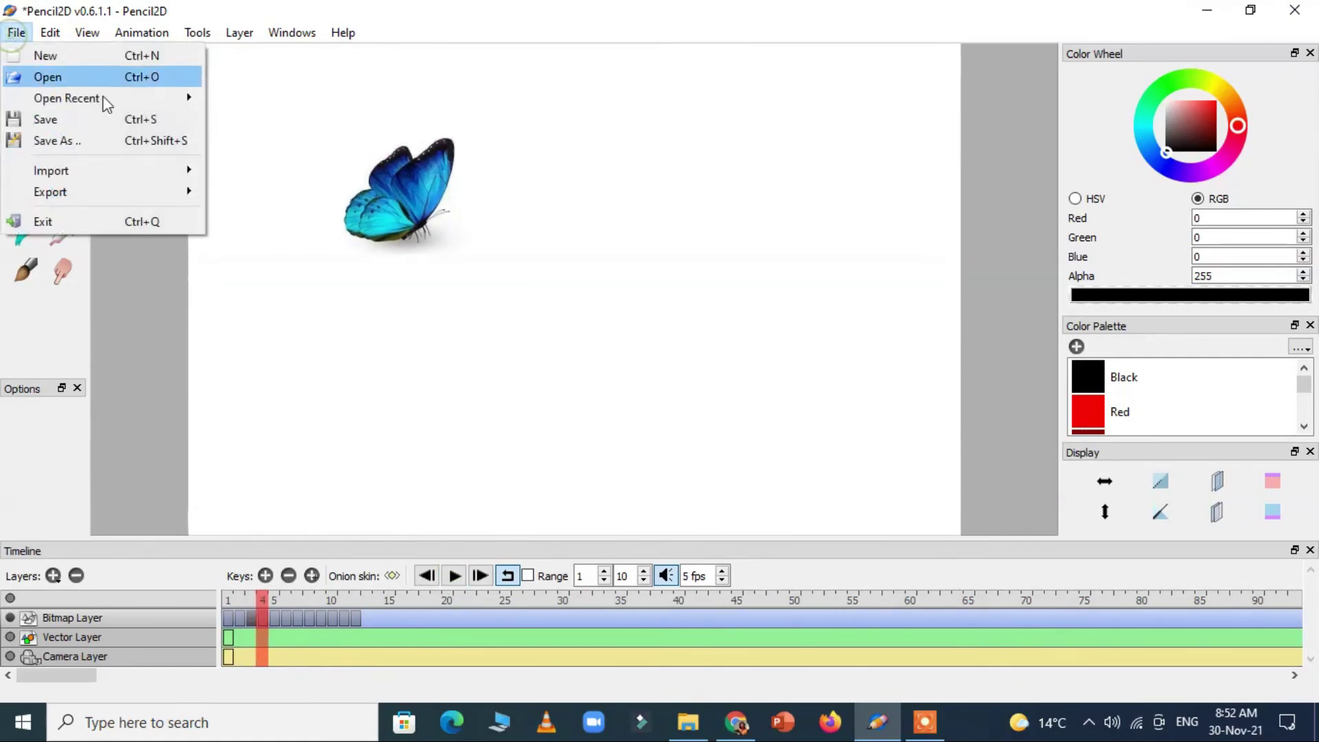
click(66, 137)
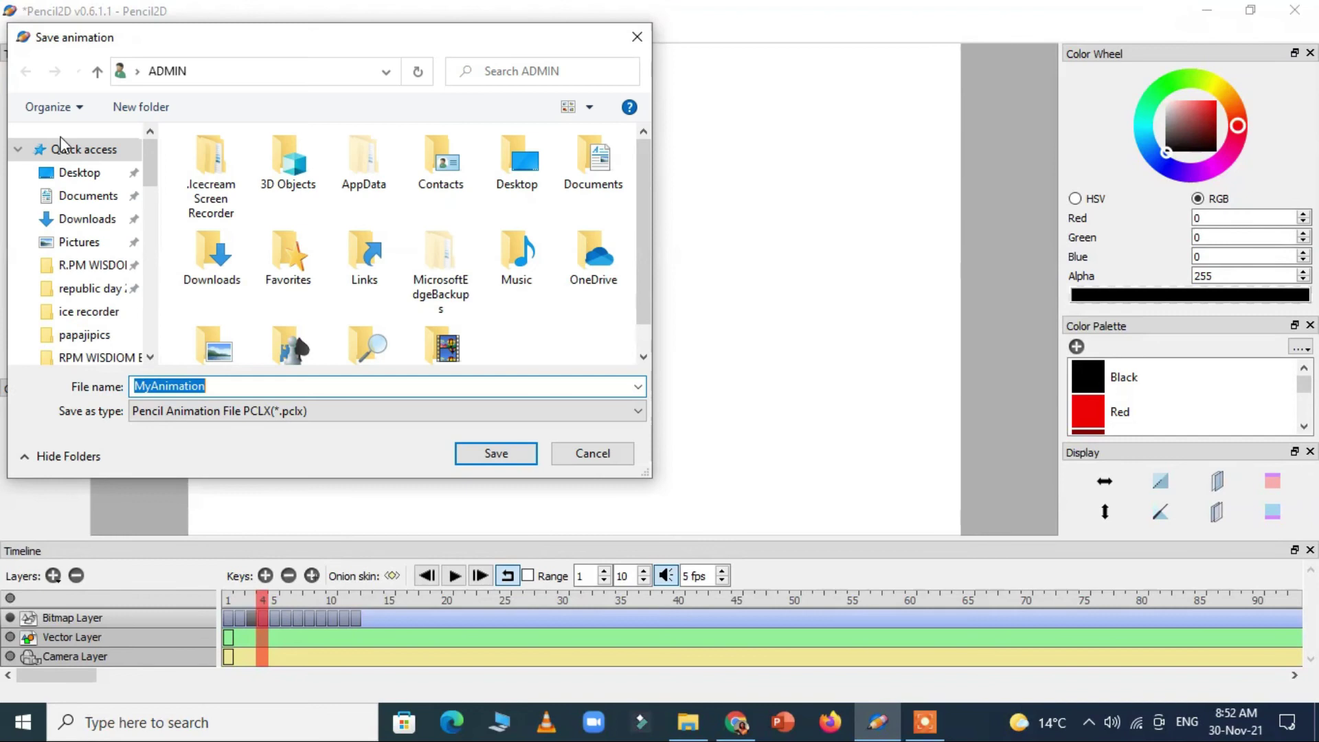
click(88, 197)
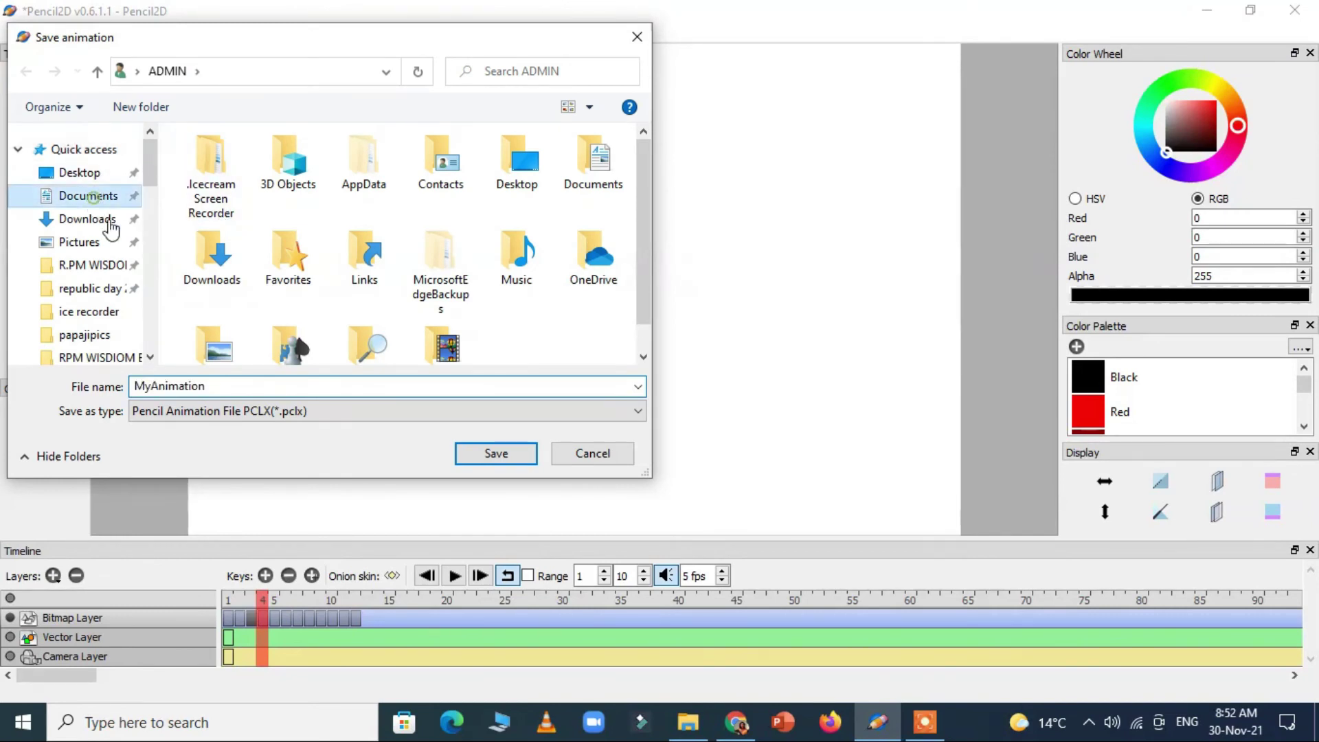
double_click(215, 385)
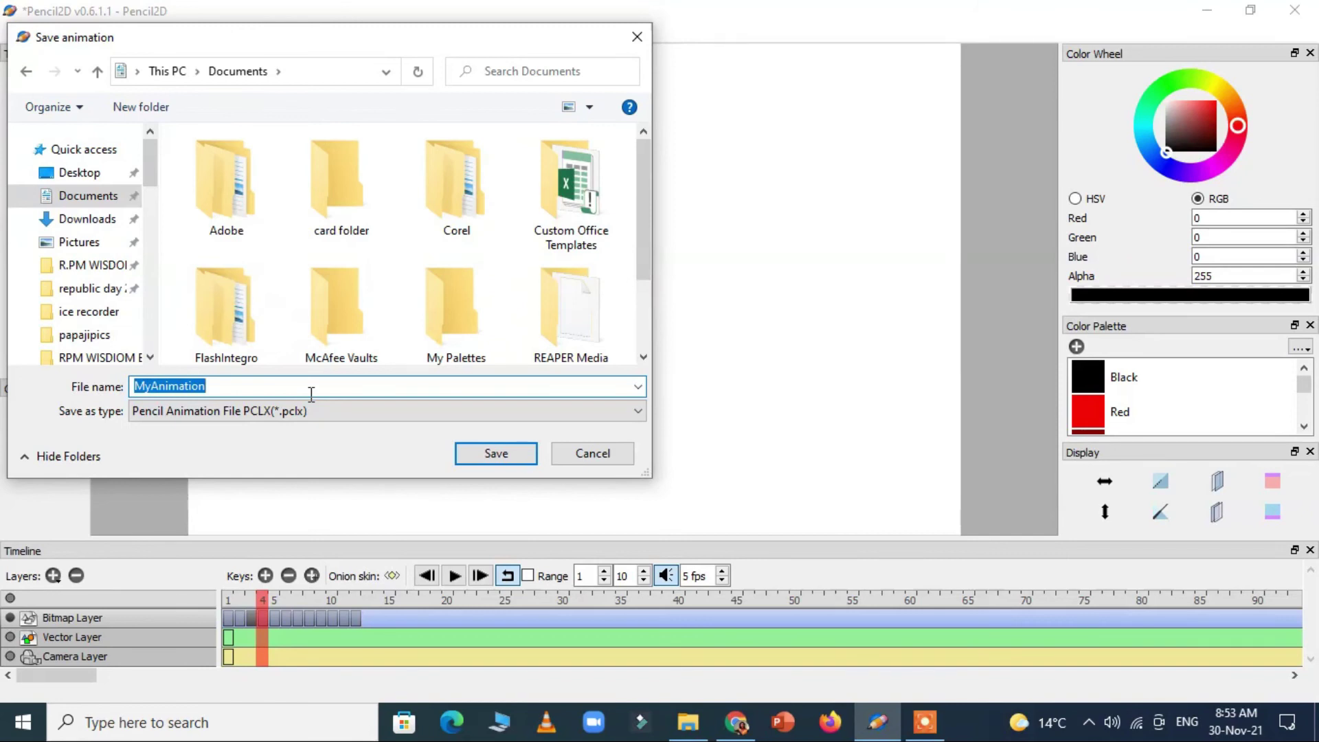
text(Butterfly)
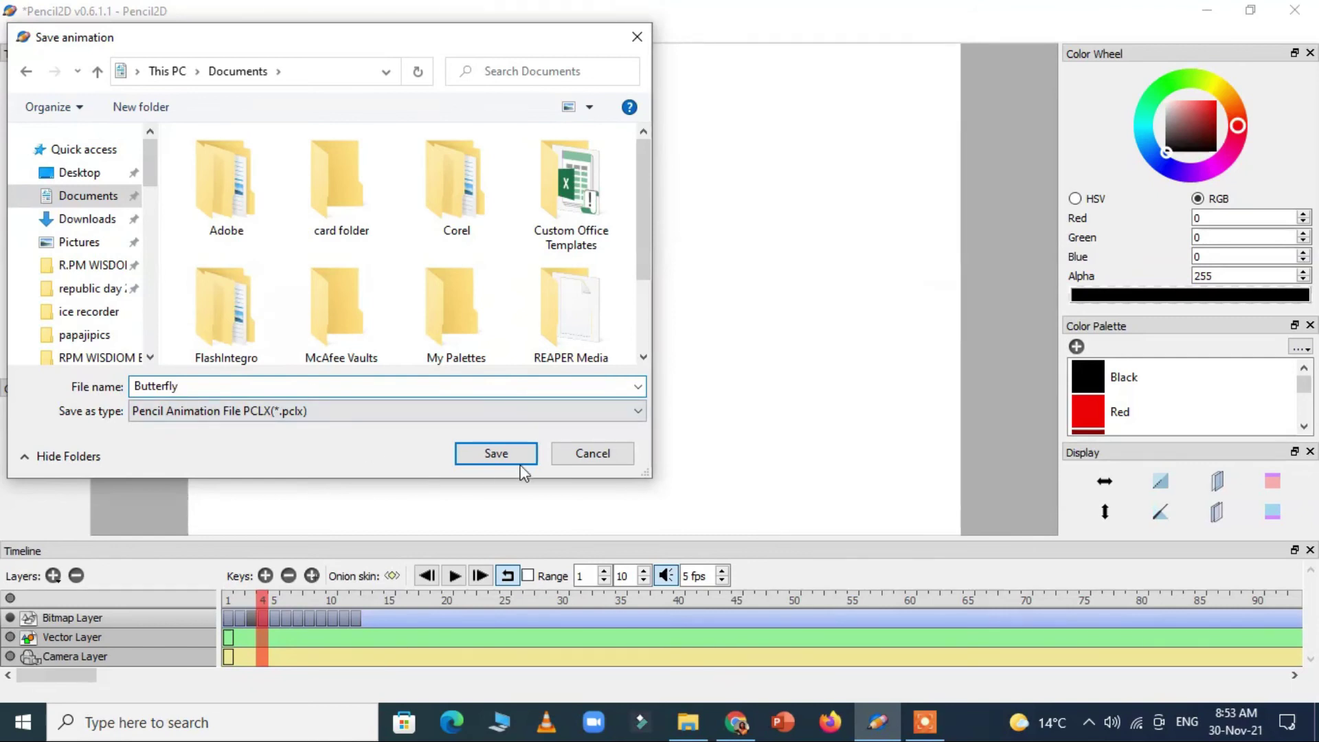
click(487, 453)
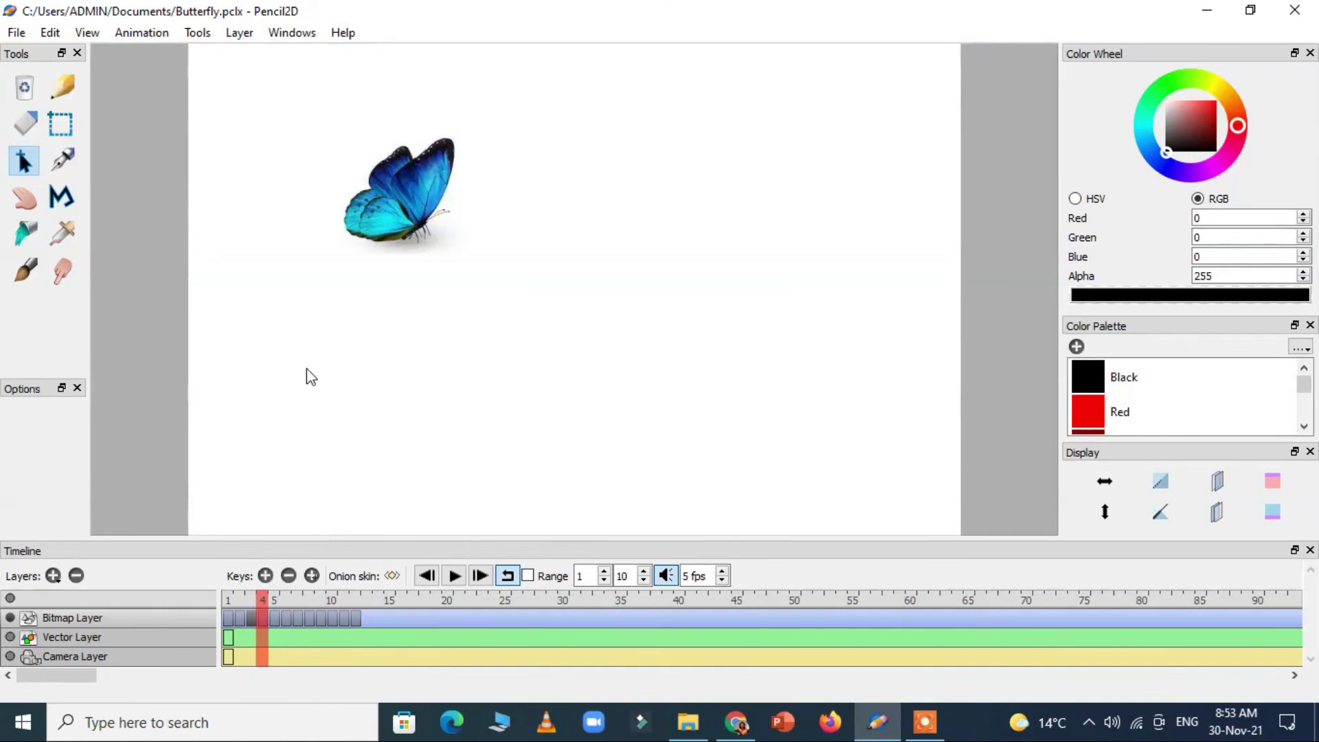
Export frames 1–12 as the movie butterfly.mp4 at 800×600 from File > Export > Movie.
click(16, 33)
mouse_move(69, 199)
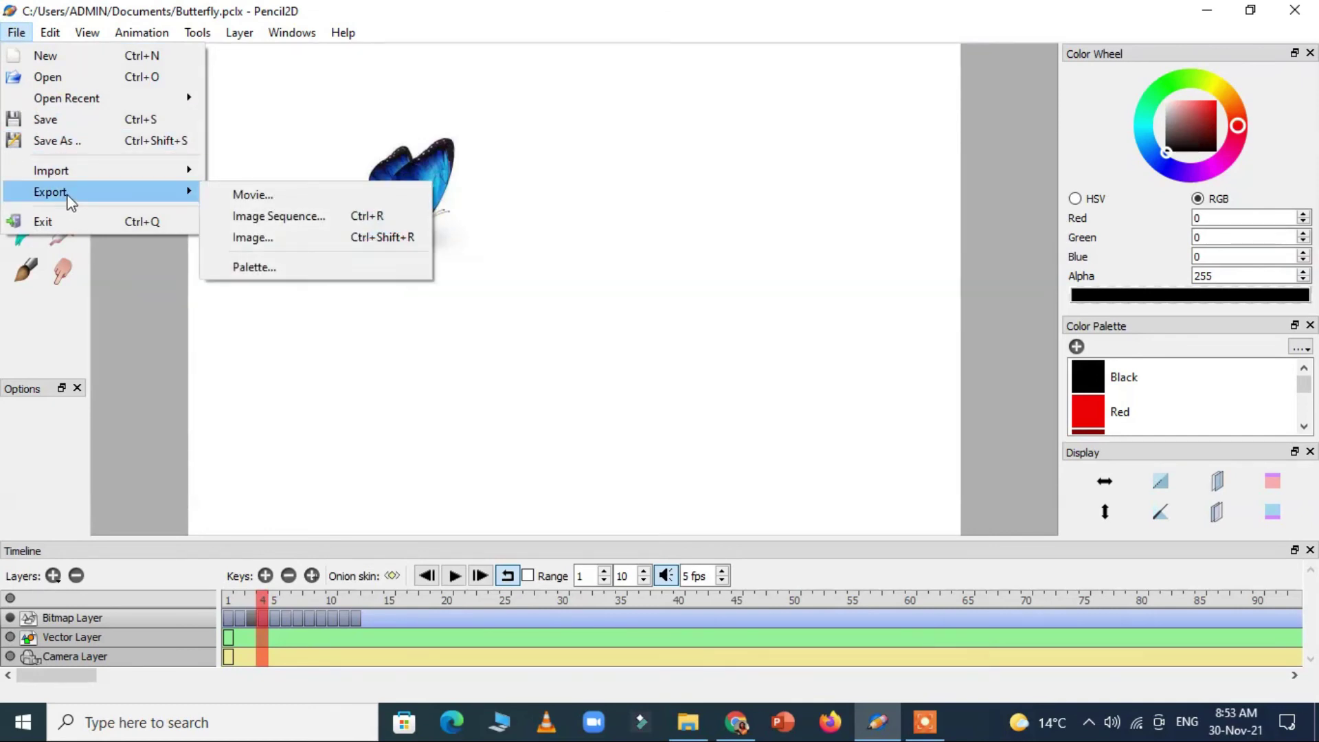
click(253, 196)
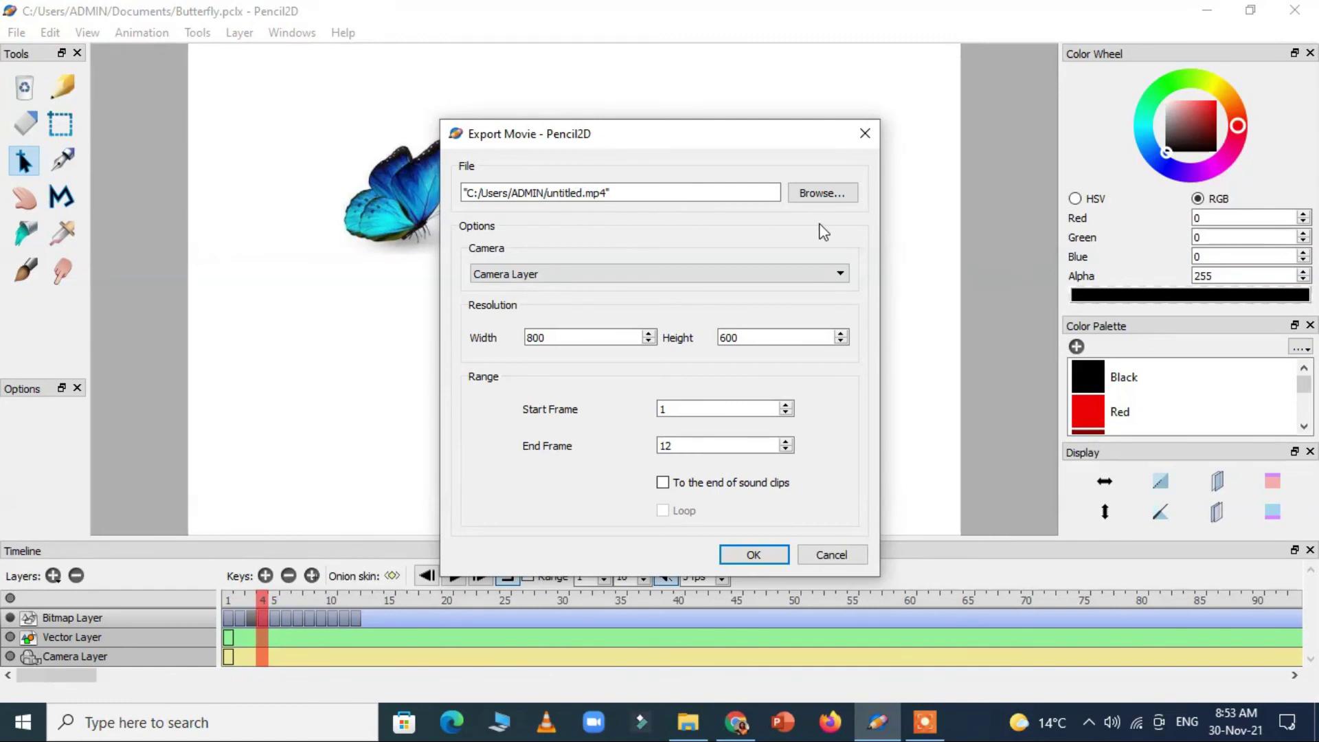
click(822, 194)
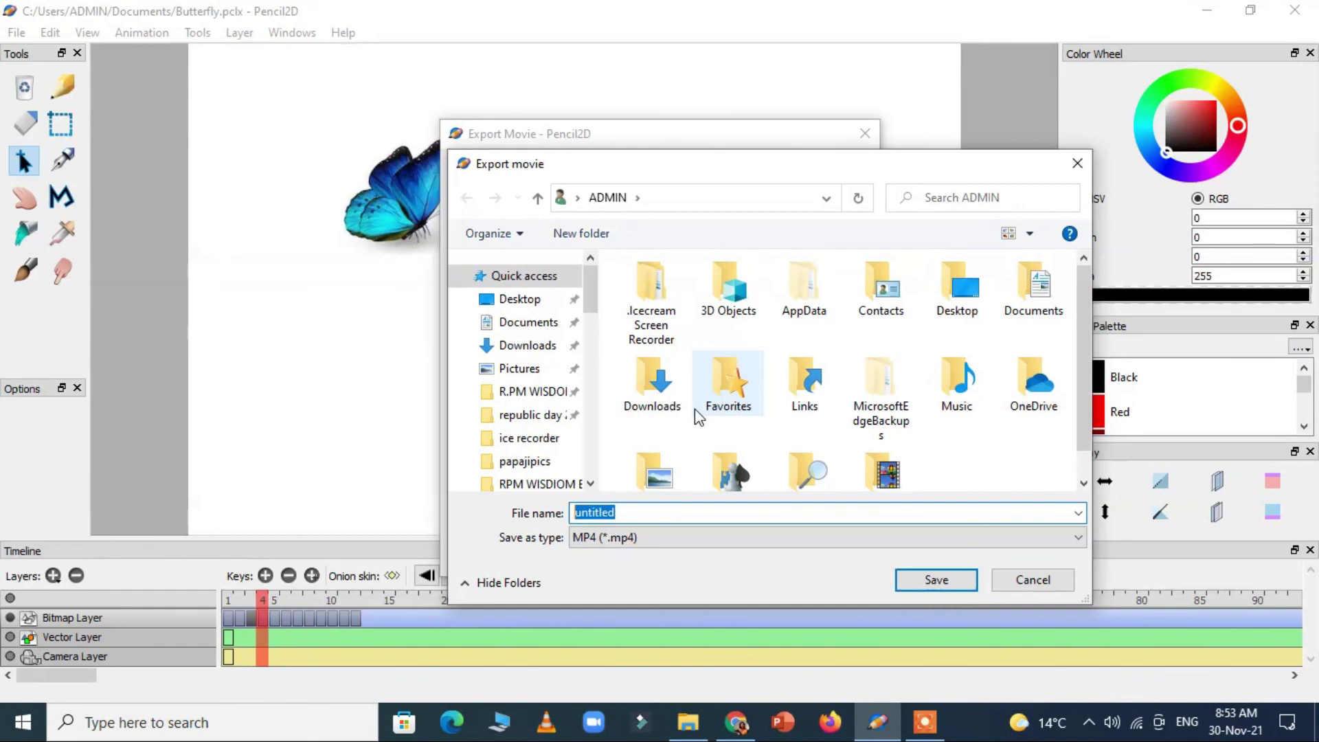
text(butterfly)
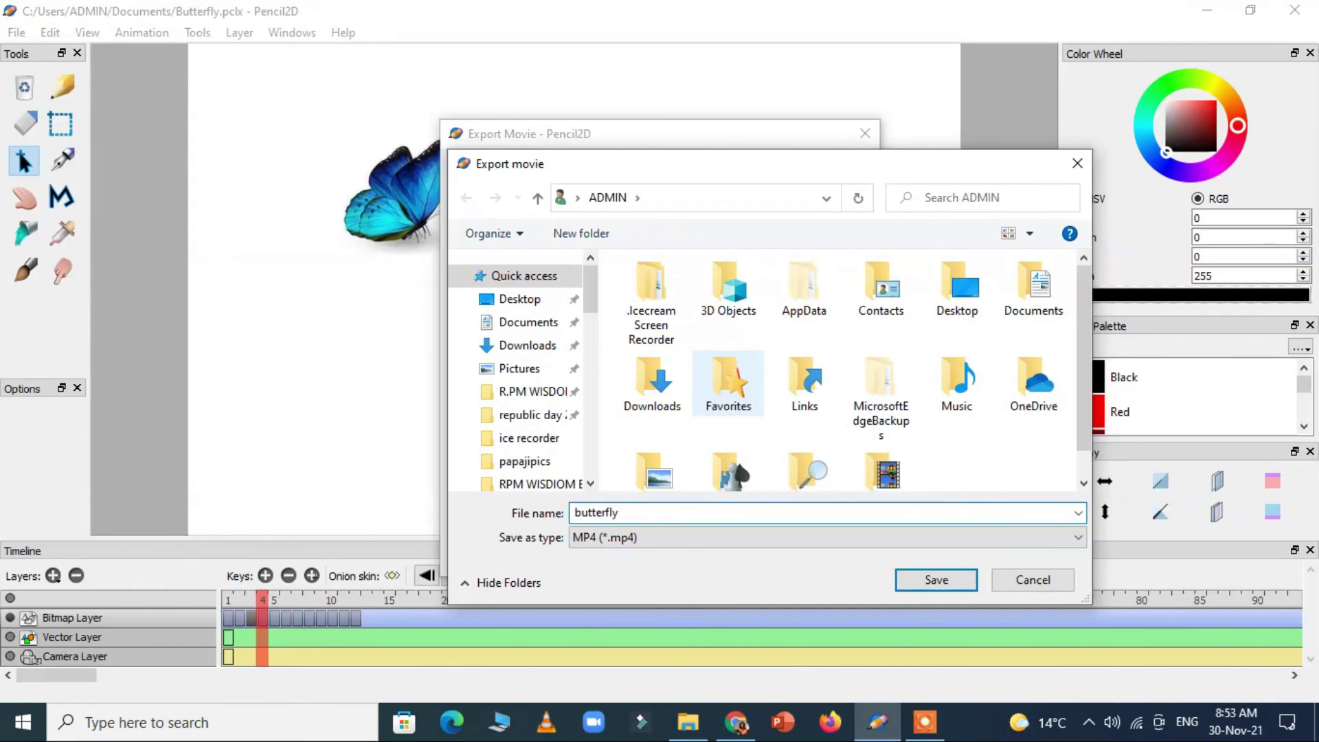
click(941, 578)
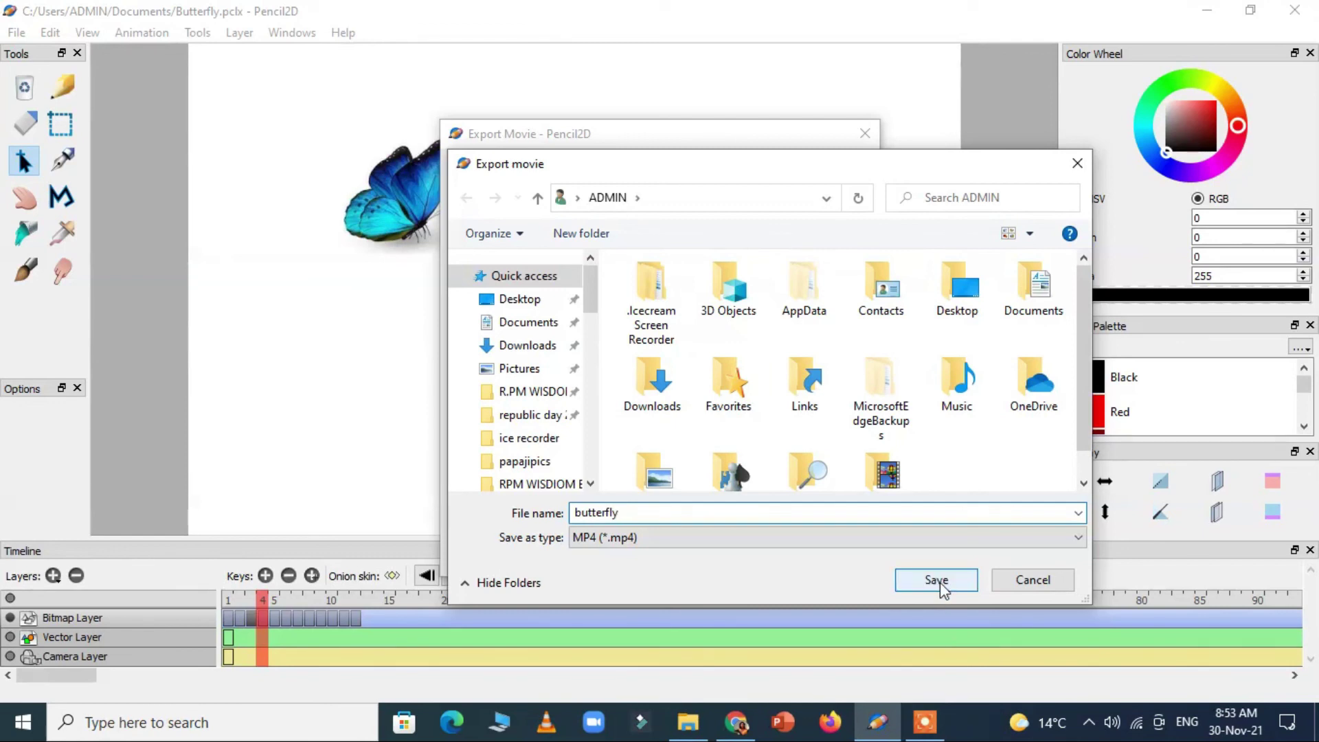
click(940, 581)
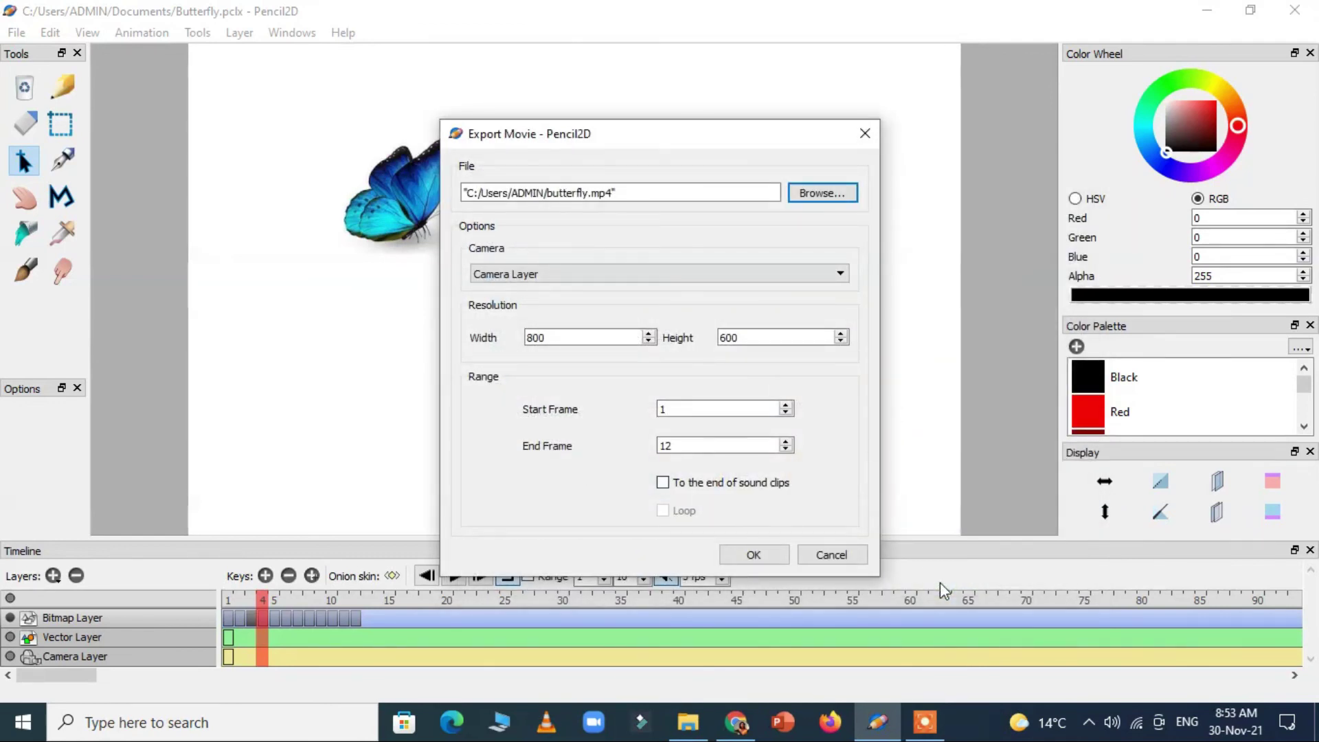
click(754, 553)
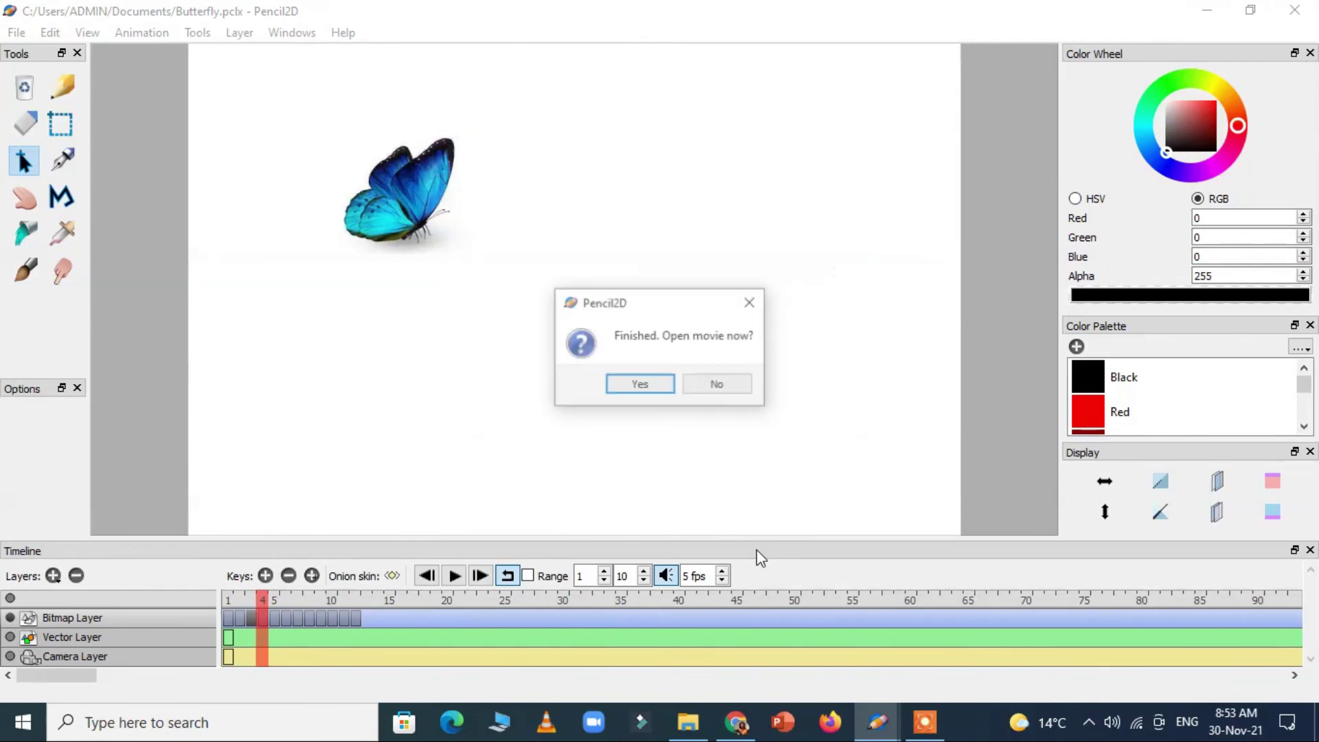
Open butterfly.mp4 in VLC right after export, watch the butterfly play, then close VLC.
click(646, 389)
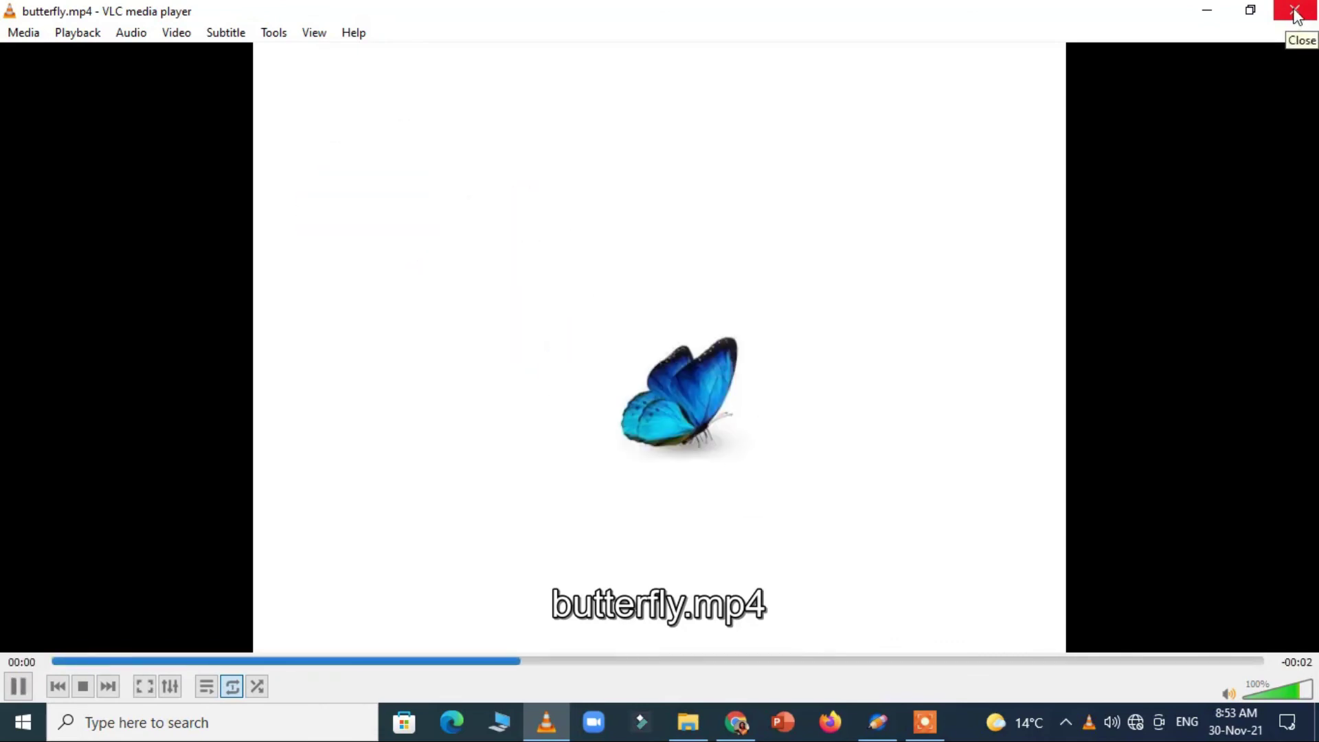
click(1296, 12)
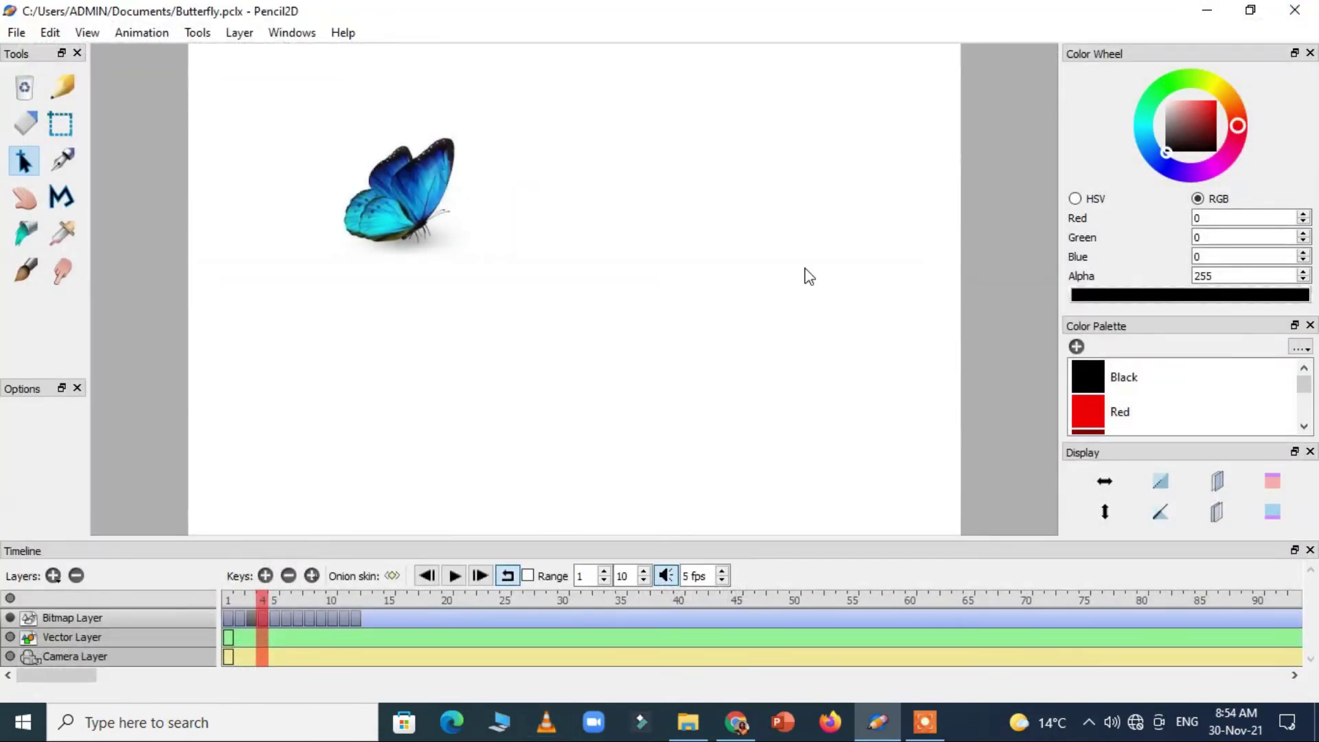